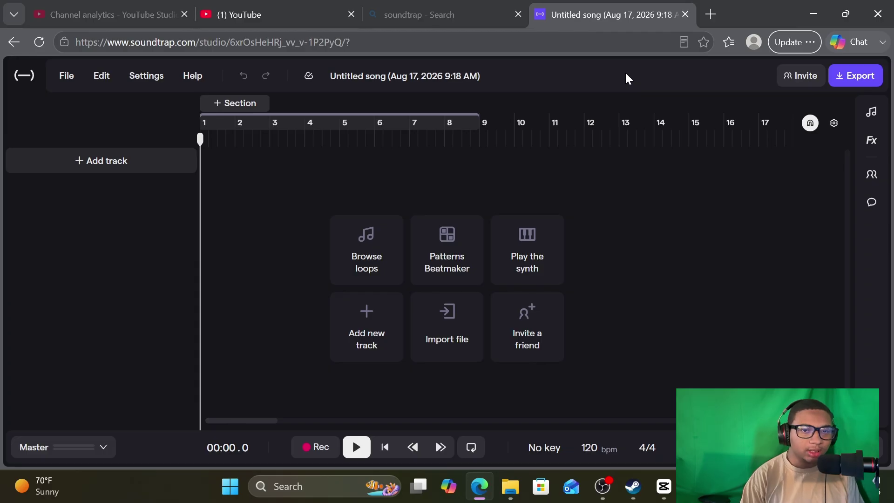
Open the sound library, look through the sample packs, and return to the individual sounds
left_click(870, 111)
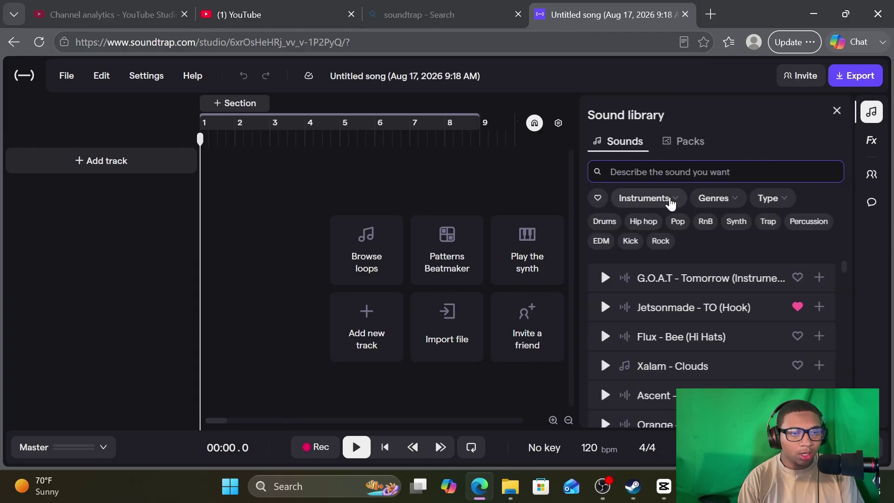
left_click(684, 141)
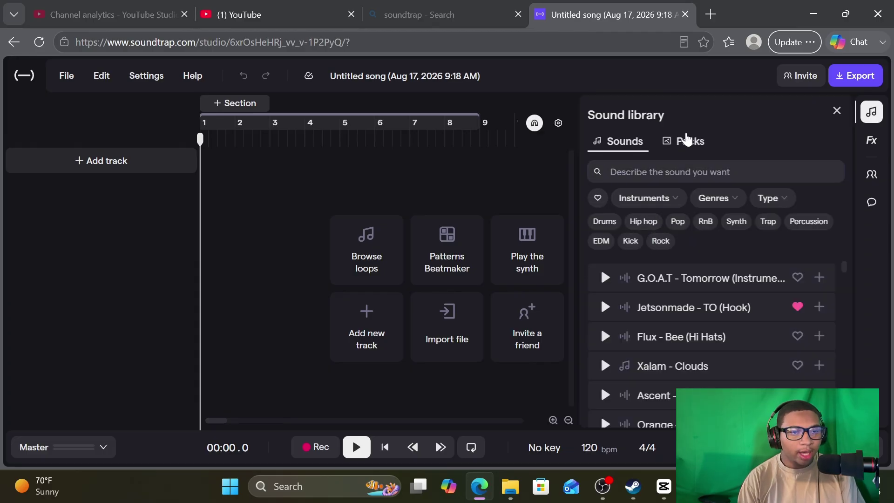
scroll(647, 349, "down", 3)
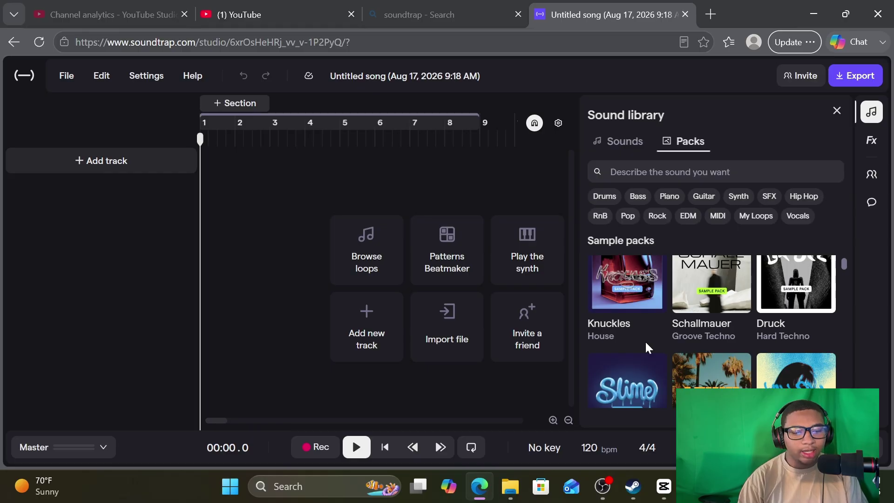
left_click(622, 141)
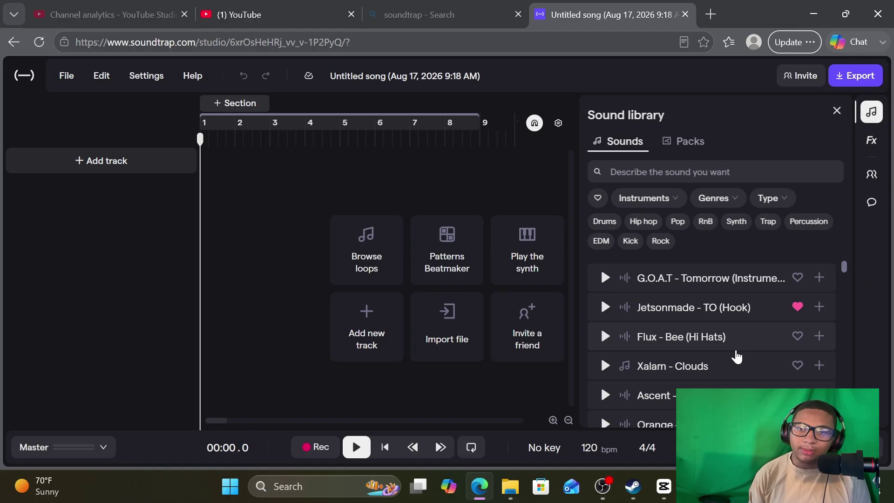
Filter the sound library's sounds to the Piano instrument
left_click(647, 198)
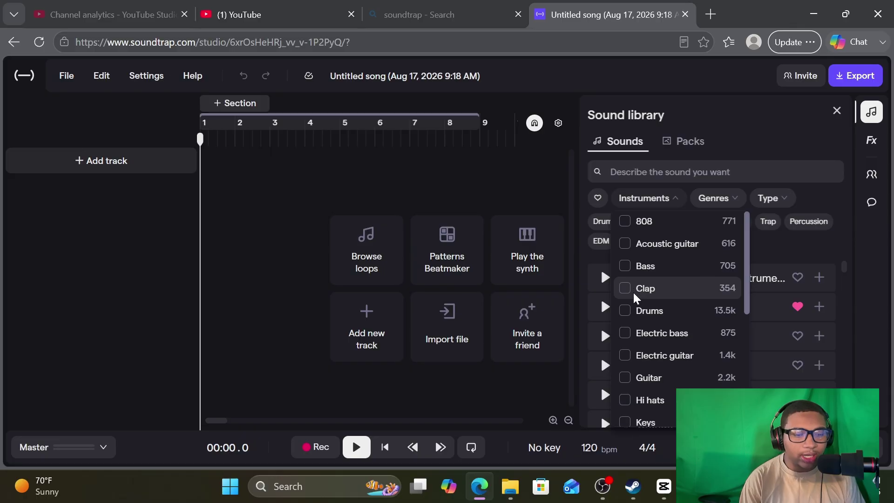
scroll(634, 298, "down", 4)
scroll(625, 313, "up", 5)
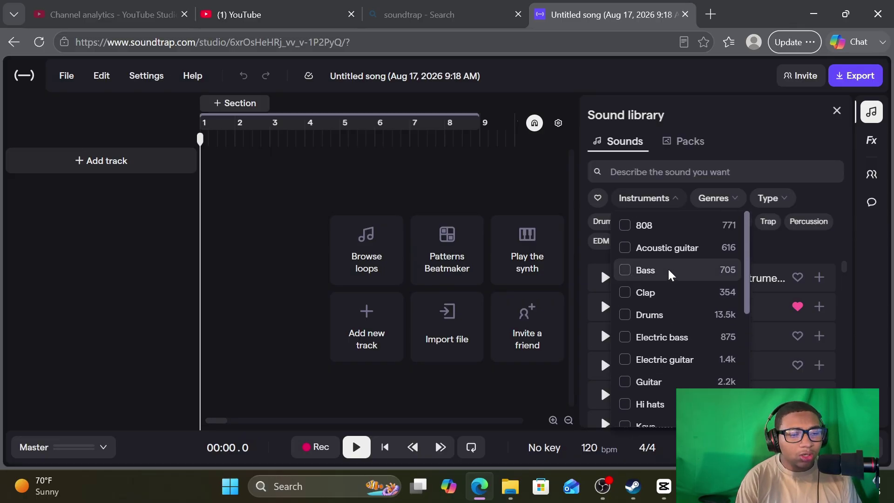
scroll(663, 282, "down", 2)
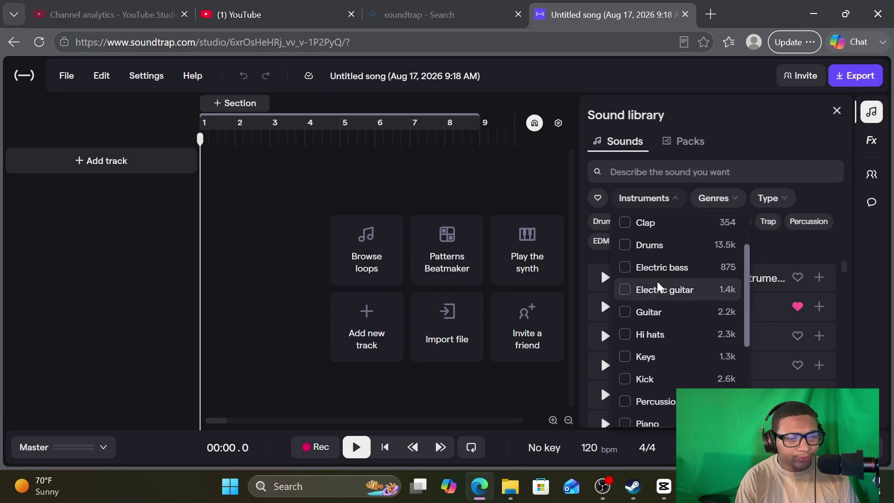
scroll(663, 284, "down", 2)
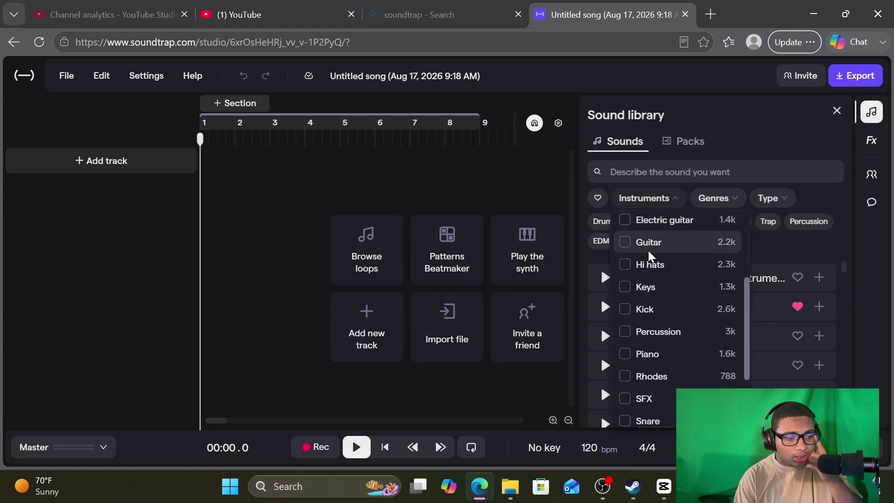
scroll(649, 248, "down", 3)
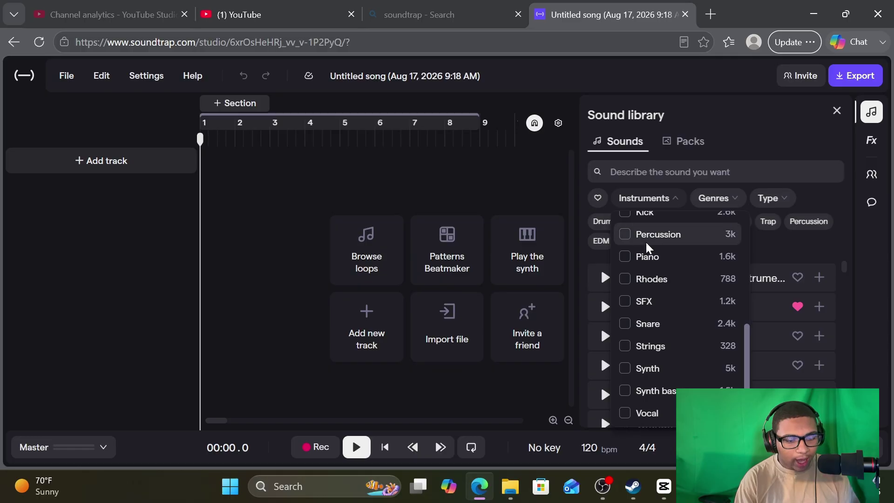
left_click(643, 256)
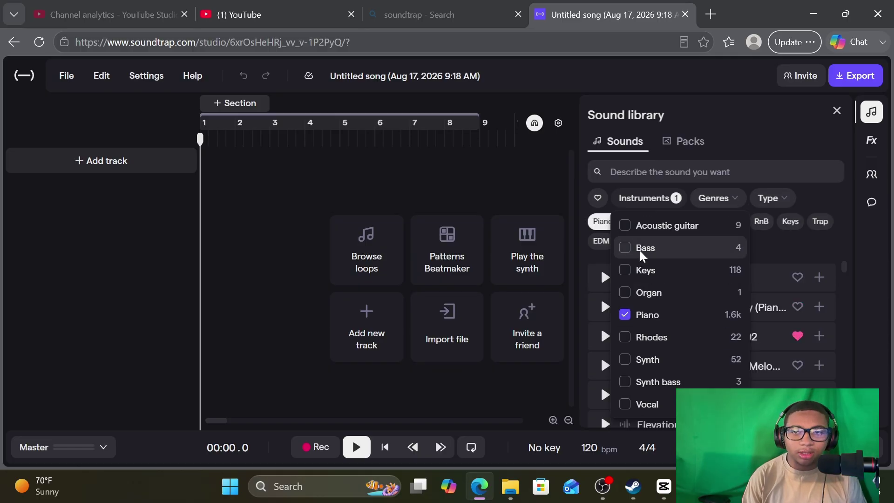
Audition several piano loops in the results, including Million - A Good Riff, Neighborhood - Dynasty, Lucid - Pizzicato Pluck 02 and Nerve - Simple Piano Line 01
left_click(599, 278)
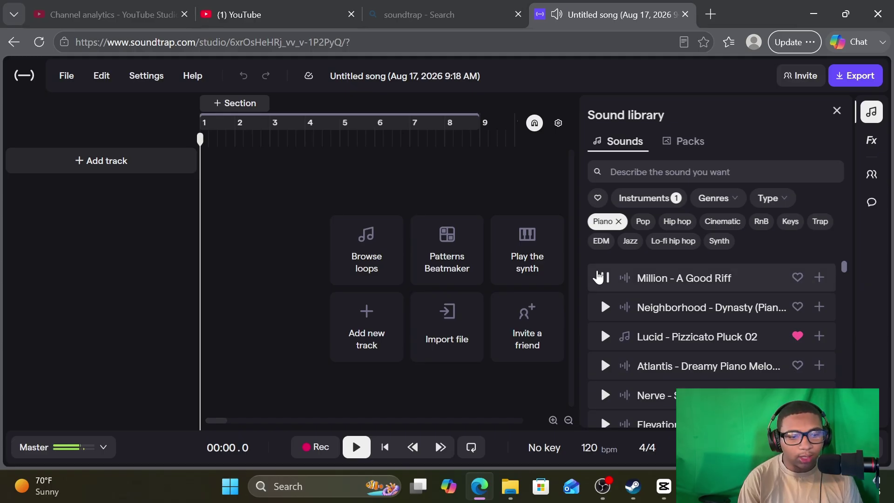
left_click(598, 276)
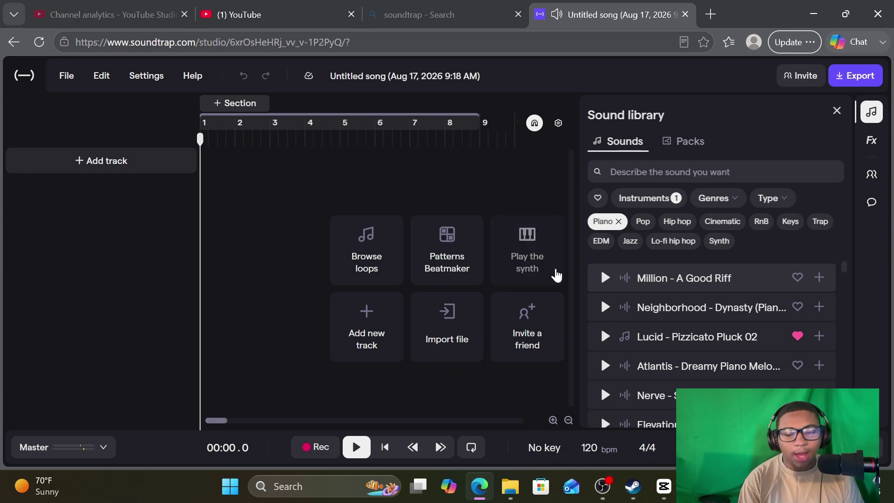
left_click(600, 315)
left_click(599, 315)
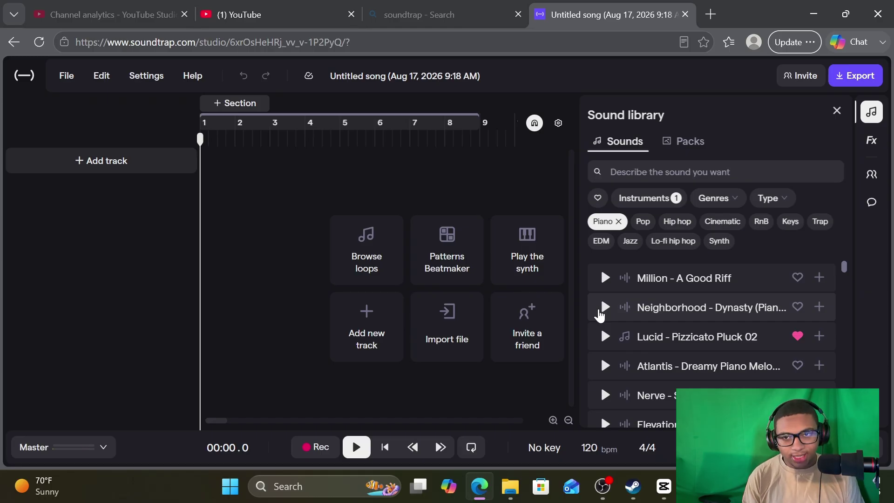
left_click(605, 336)
left_click(606, 363)
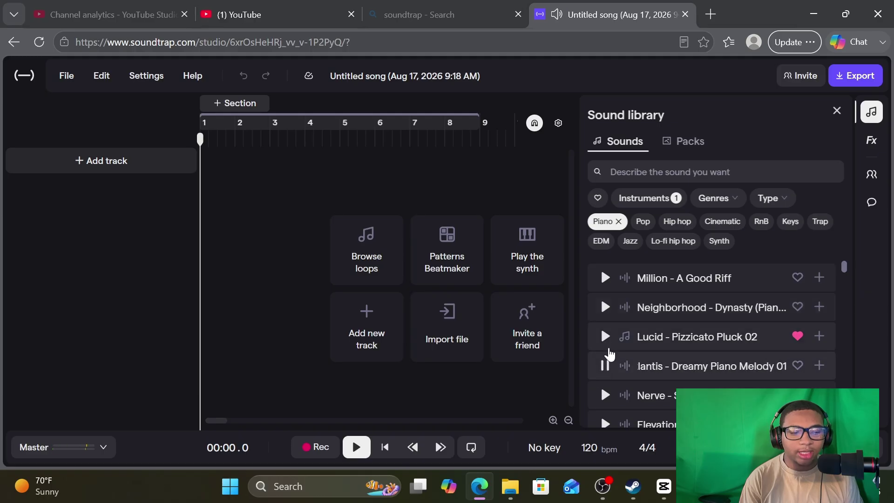
left_click(606, 366)
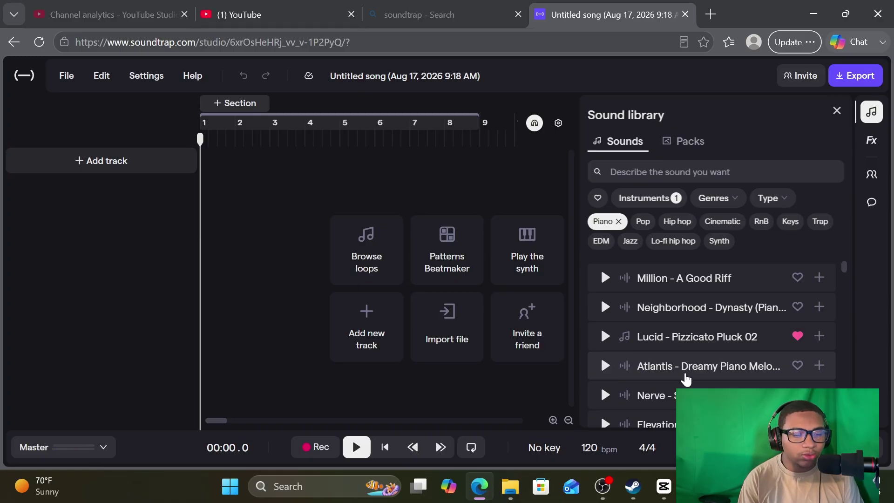
left_click(605, 395)
scroll(606, 388, "down", 2)
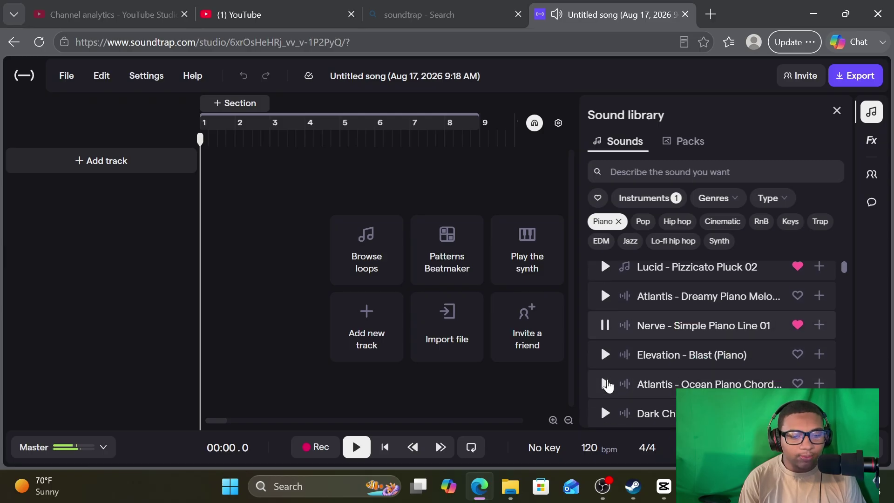
left_click(600, 356)
double_click(600, 381)
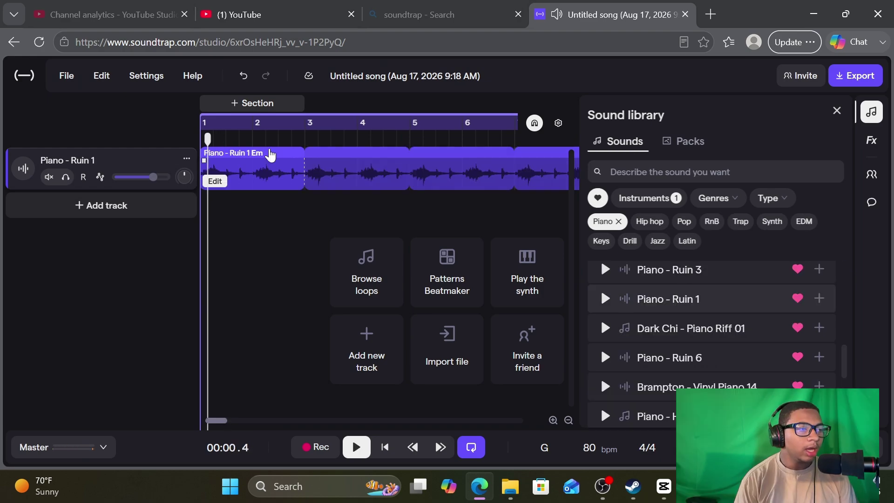
Play the Piano - Ruin 1 track from the start of the song, stop it, and replay it from the beginning
left_click_drag(280, 139, 200, 140)
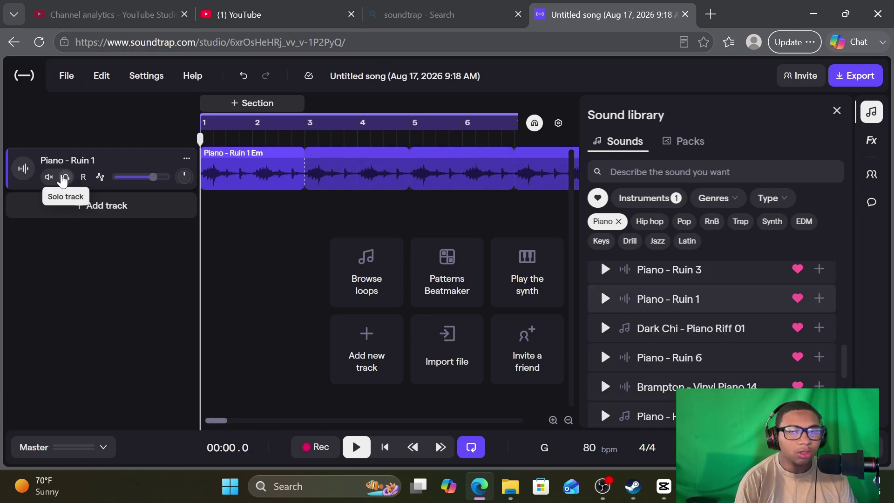
key("space")
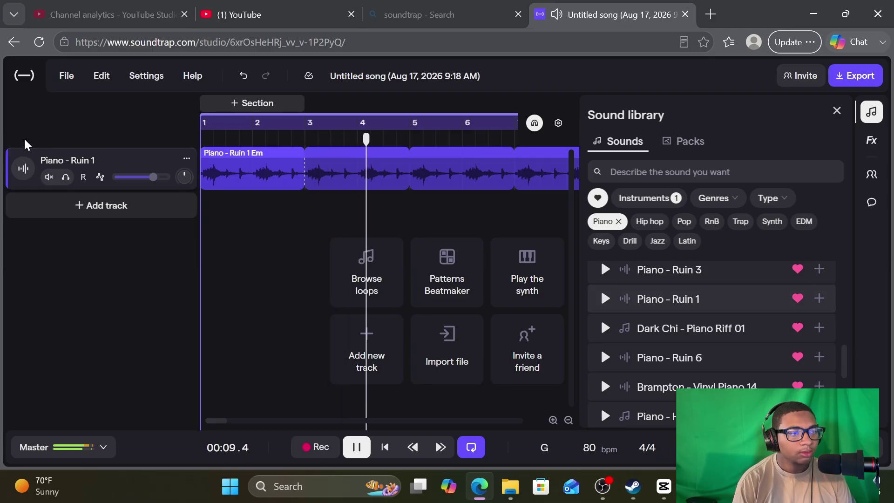
key("space")
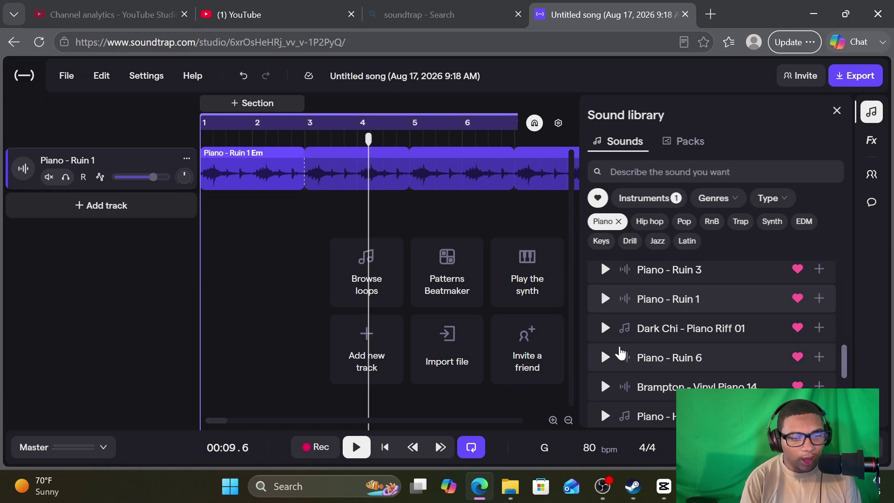
left_click_drag(398, 140, 199, 144)
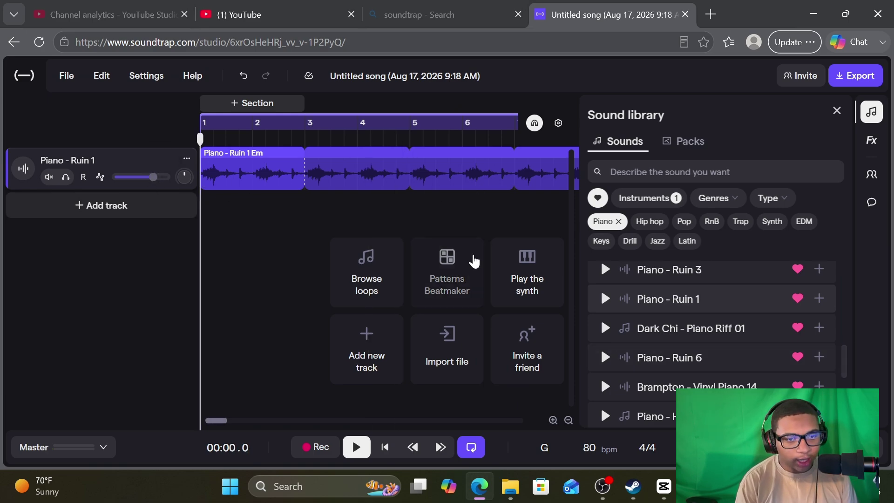
key("space")
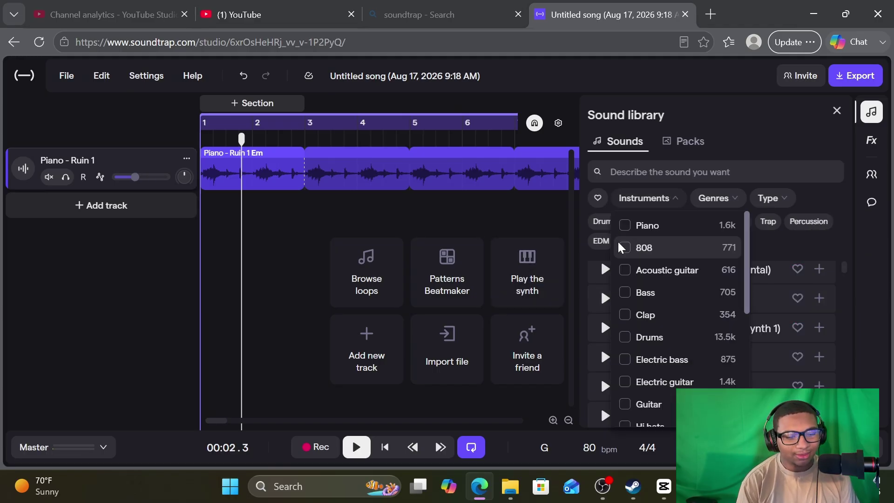
Filter the sound library's sounds to the Strings instrument
scroll(655, 297, "down", 5)
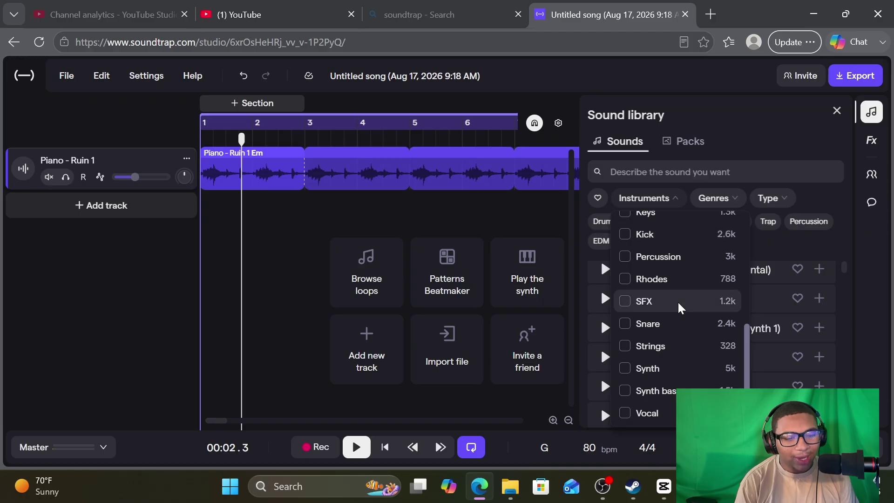
left_click(637, 345)
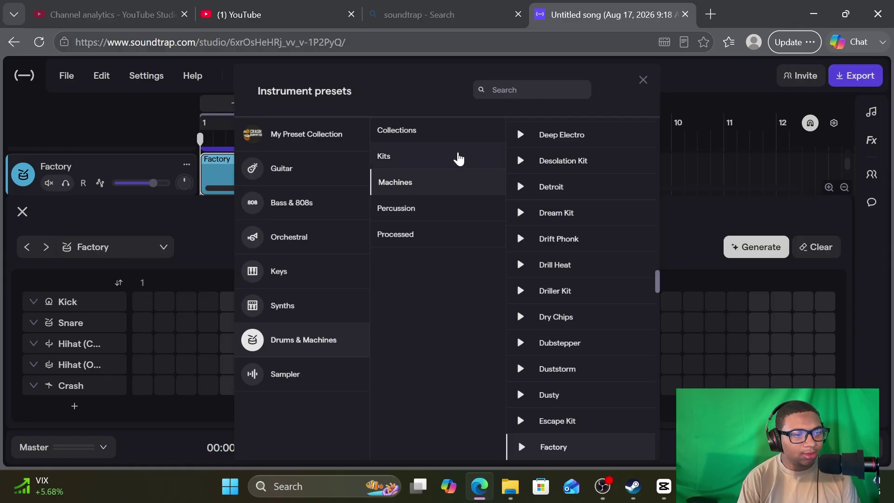
Search the instrument presets for "TOXI" and change the Factory drum track to Toxi Kit
left_click(458, 158)
left_click(454, 129)
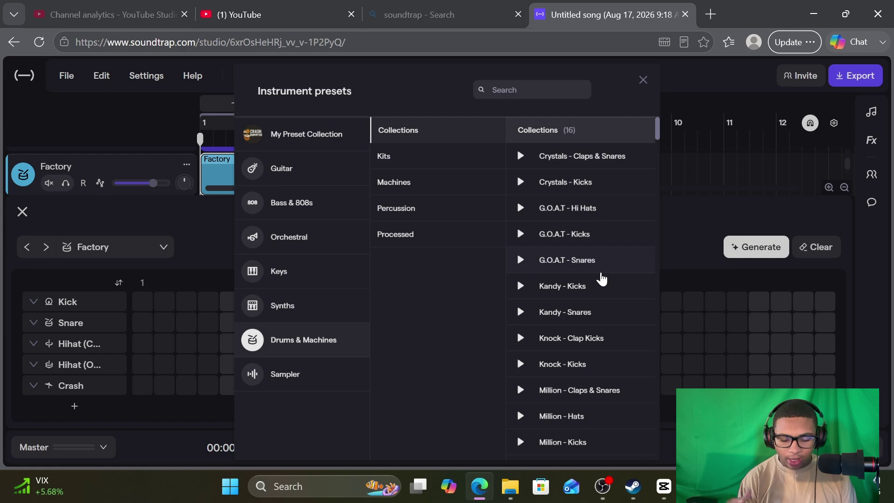
type("TOXI")
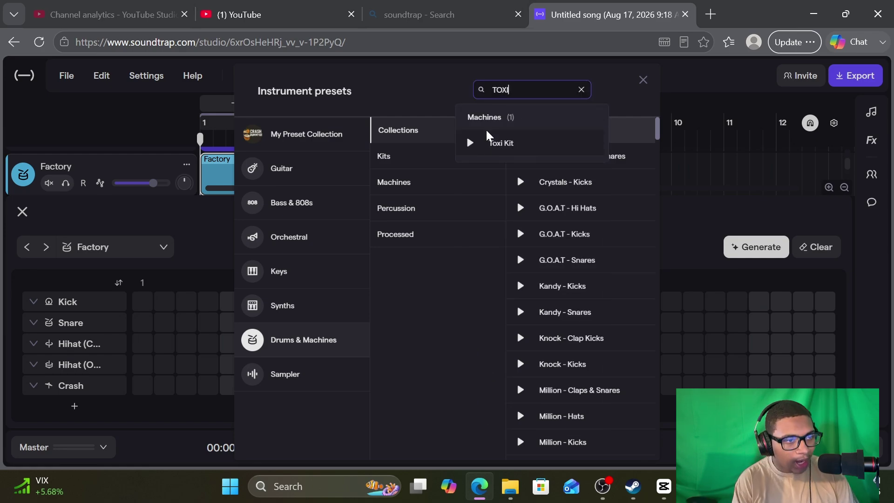
left_click(508, 143)
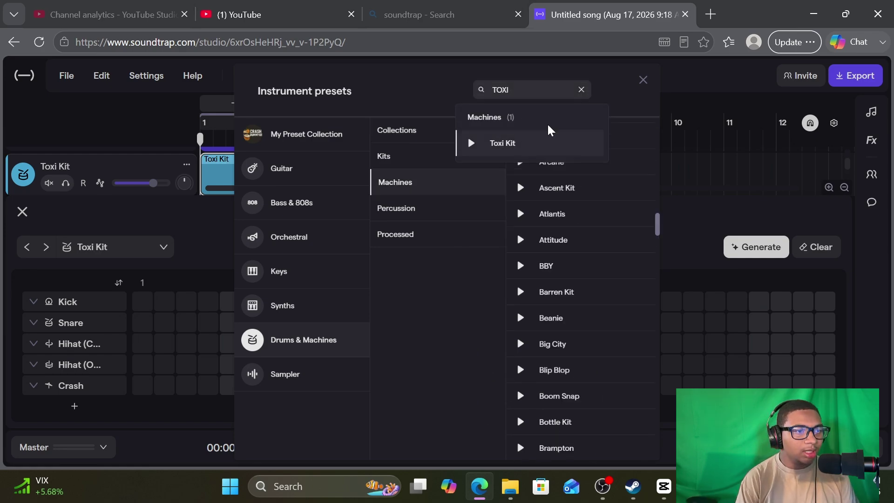
left_click(643, 80)
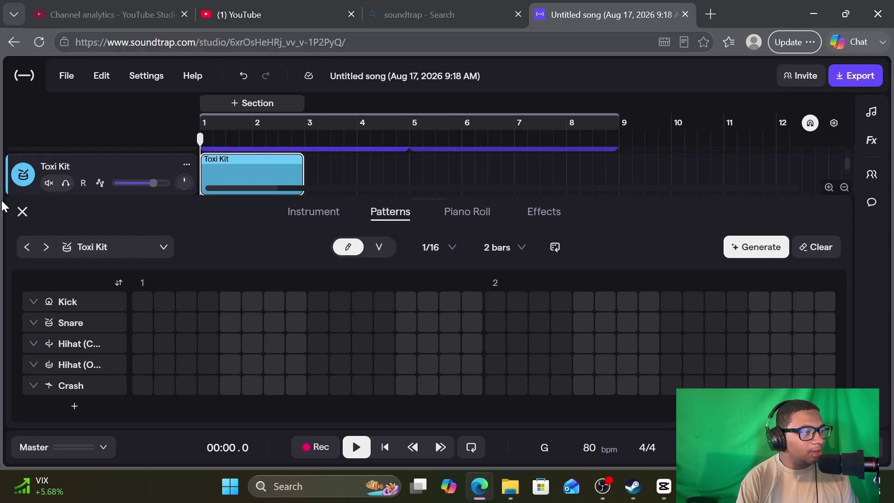
Close the Toxi Kit pattern editor and add another Drums & Machines track below it
left_click(22, 211)
left_click(113, 275)
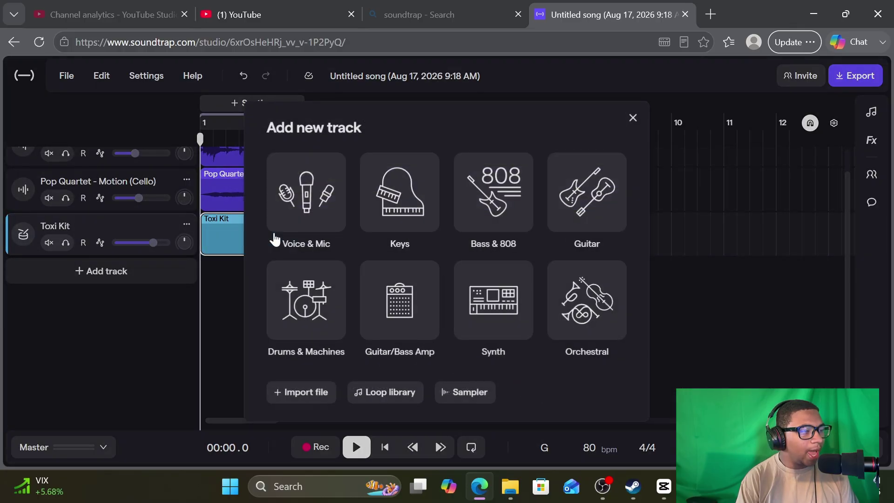
left_click(283, 310)
left_click(287, 274)
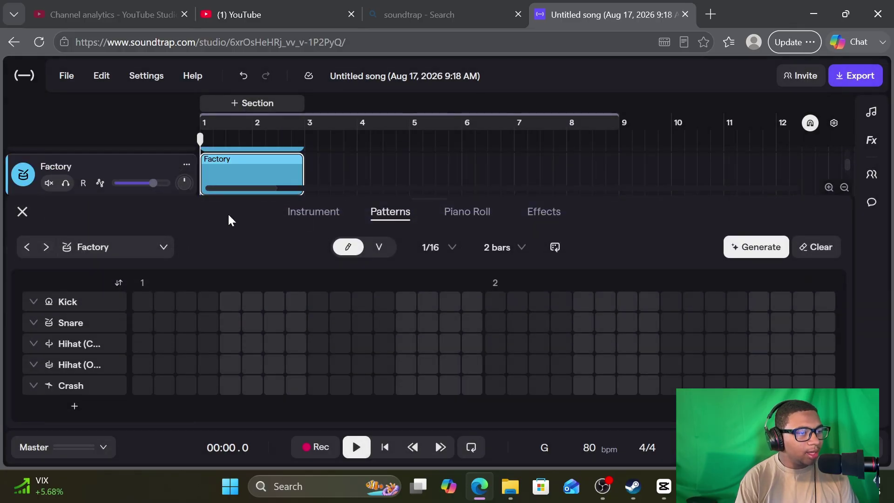
Change the new drum track's preset to Million - Claps & Snares from the Collections group and start playback
left_click(132, 252)
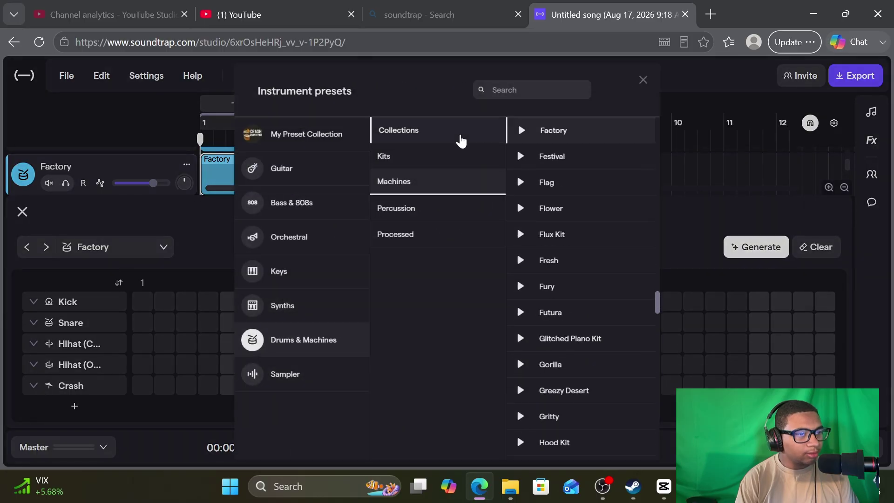
left_click(461, 140)
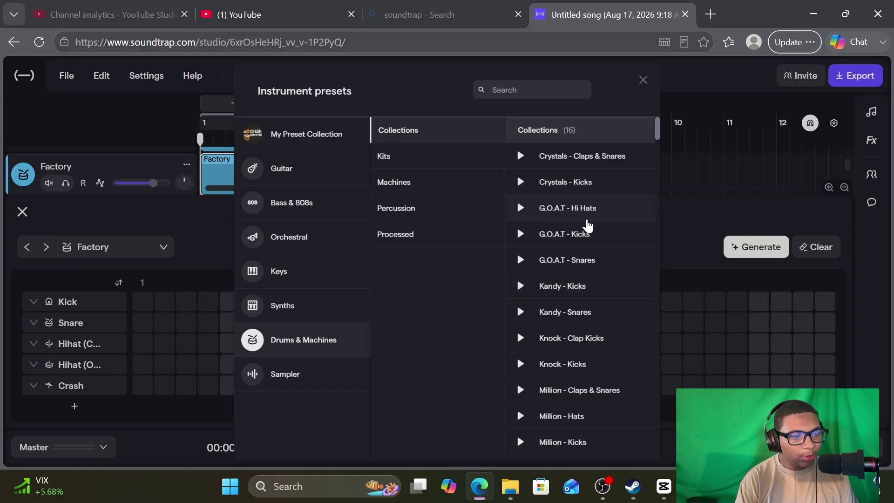
scroll(591, 262, "down", 5)
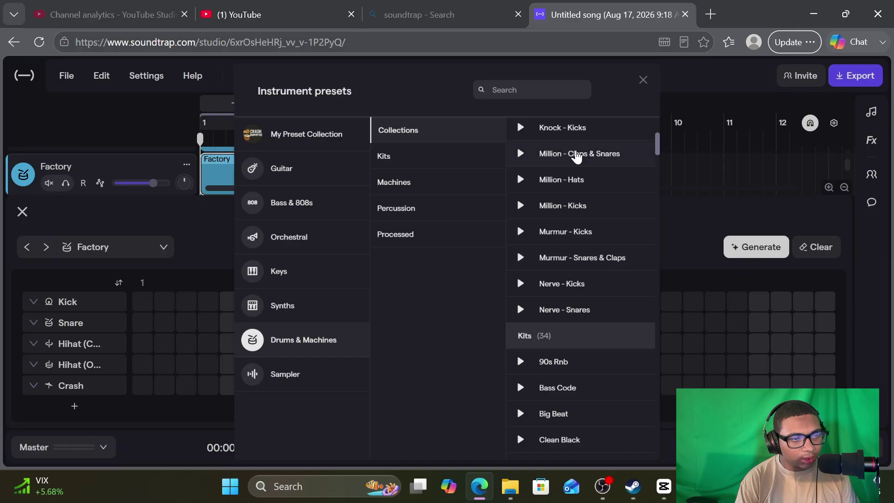
left_click(580, 154)
left_click(642, 82)
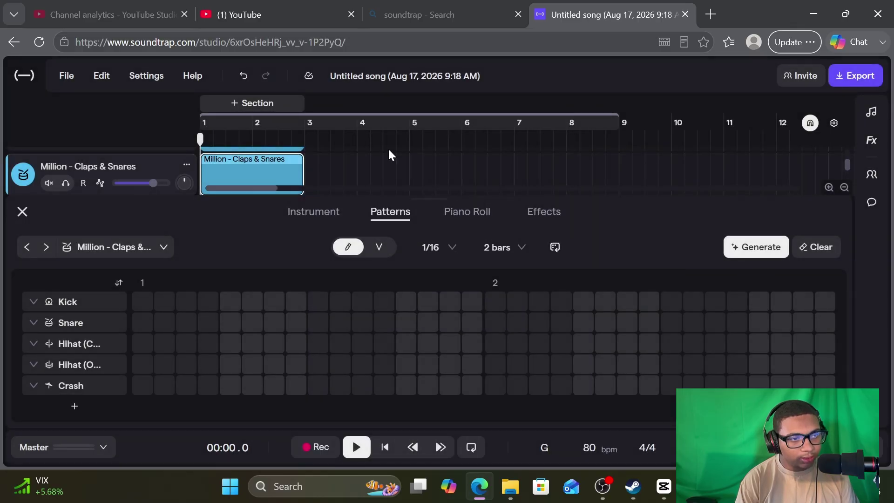
key("space")
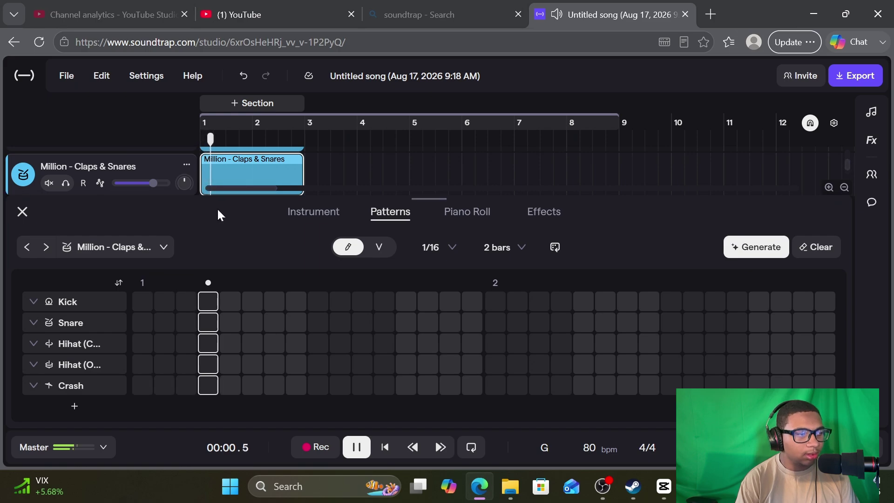
Stop playback and return the playhead to the start of the song
key("space")
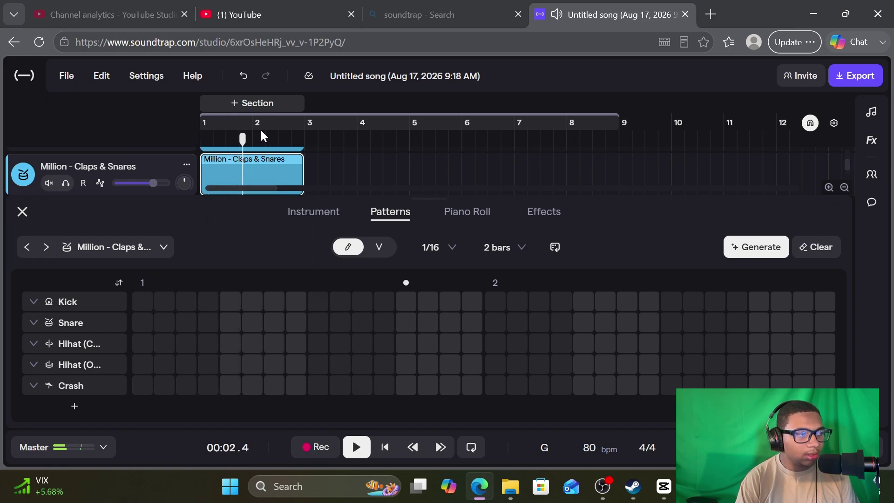
left_click_drag(255, 136, 198, 141)
scroll(181, 166, "up", 4)
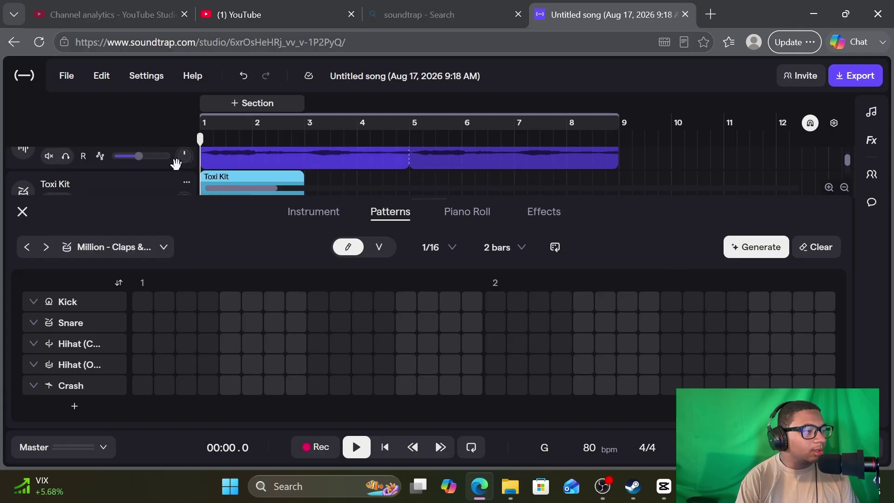
scroll(176, 166, "down", 3)
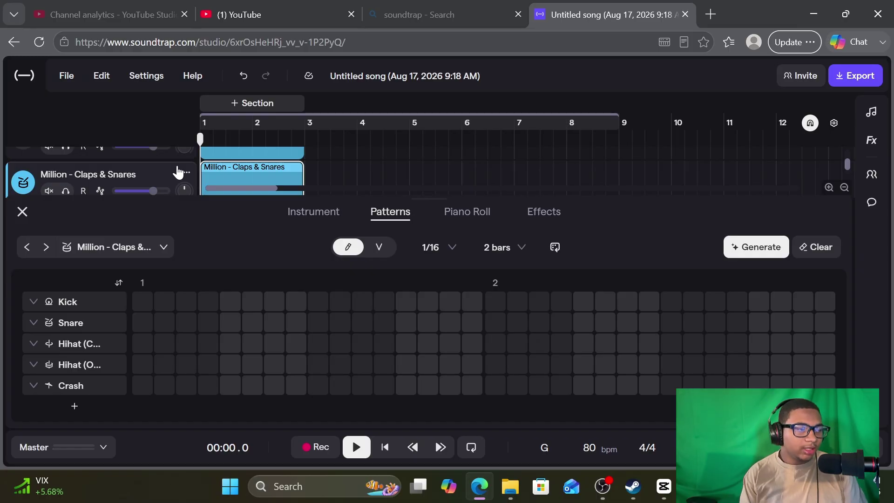
scroll(145, 182, "down", 1)
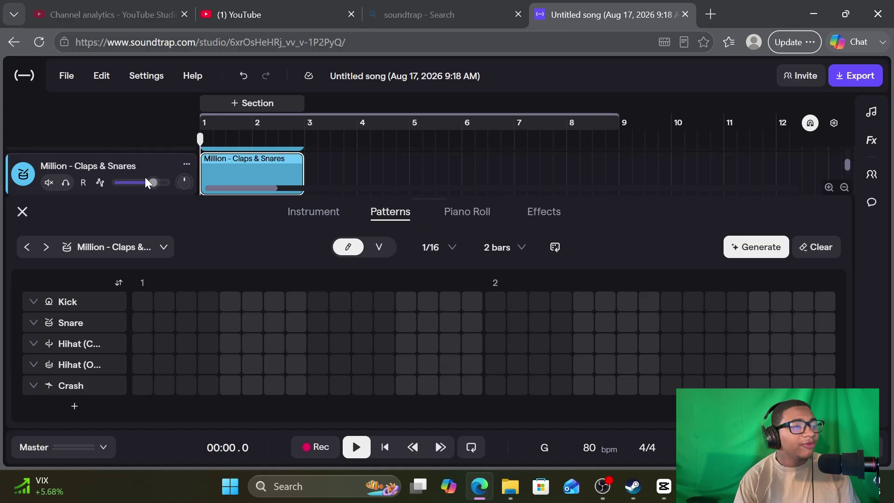
mouse_move(145, 181)
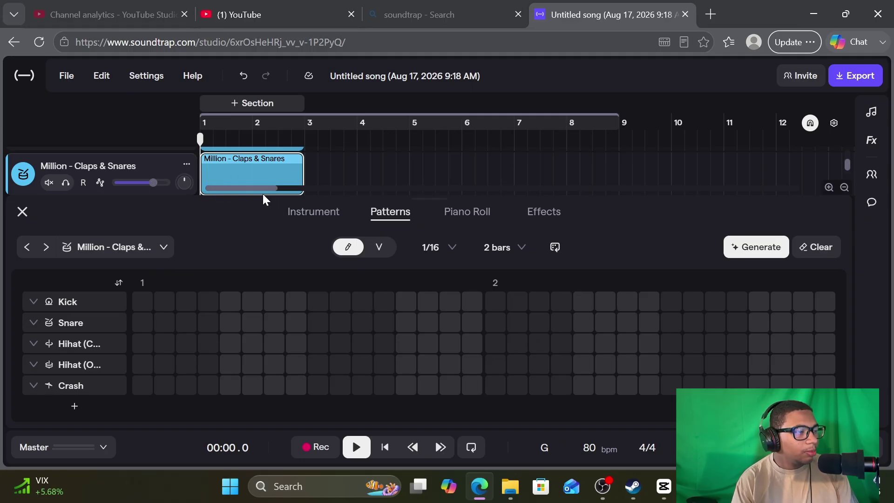
Open the Toxi Kit pattern, add a kick on the first step of bar 1 and briefly play it back
left_click_drag(264, 204, 258, 236)
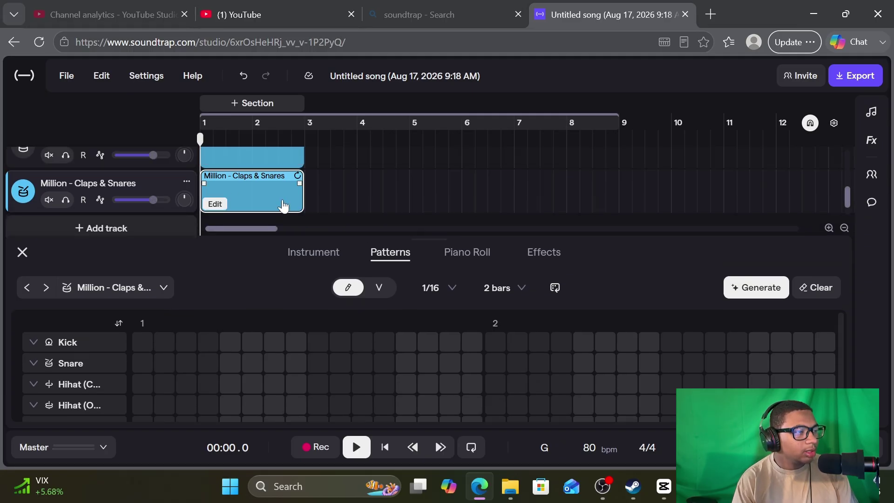
scroll(283, 205, "up", 1)
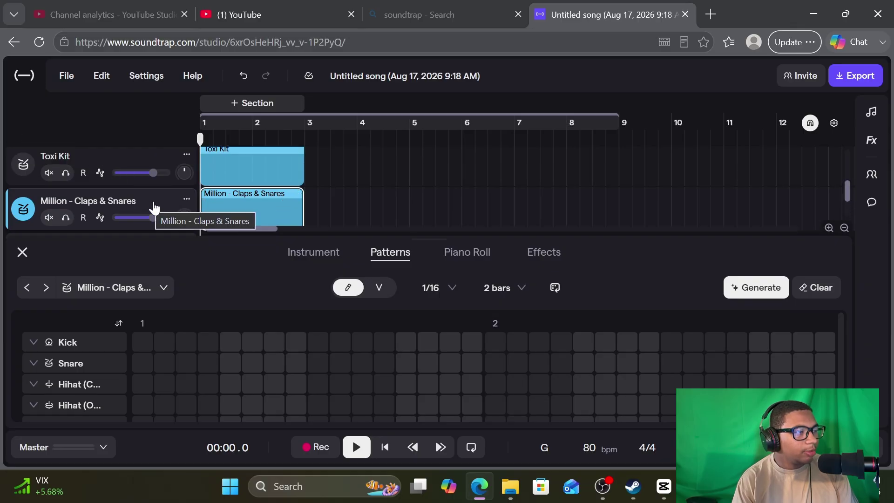
left_click(227, 164)
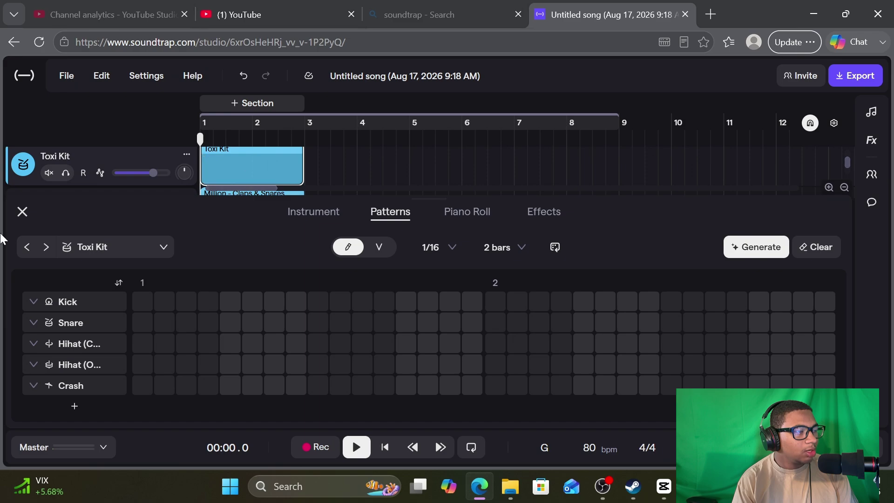
left_click(21, 212)
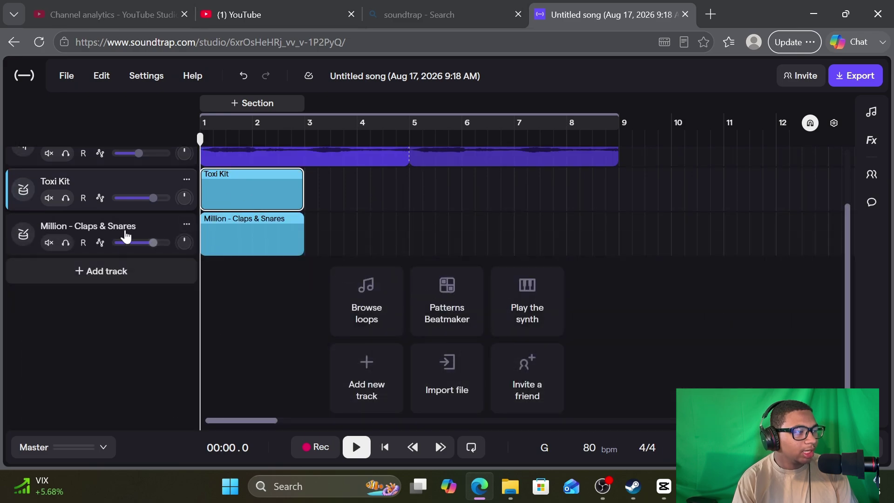
left_click(21, 197)
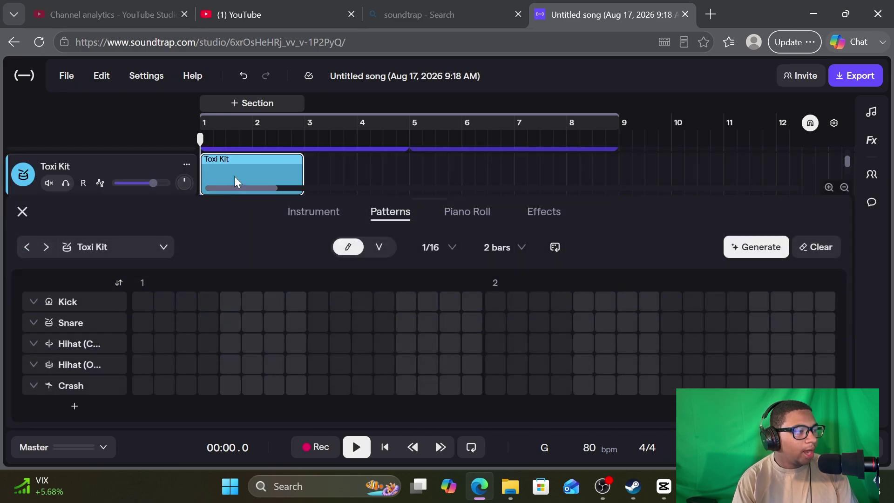
scroll(239, 160, "down", 2)
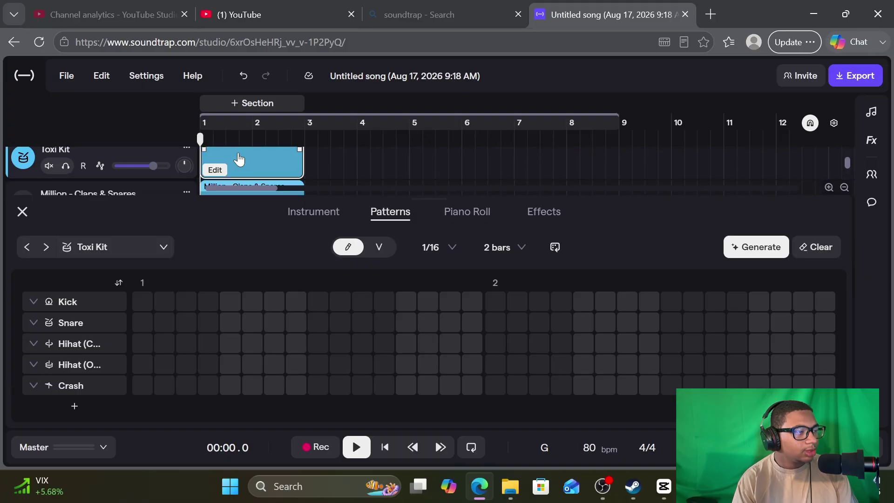
scroll(235, 167, "up", 2)
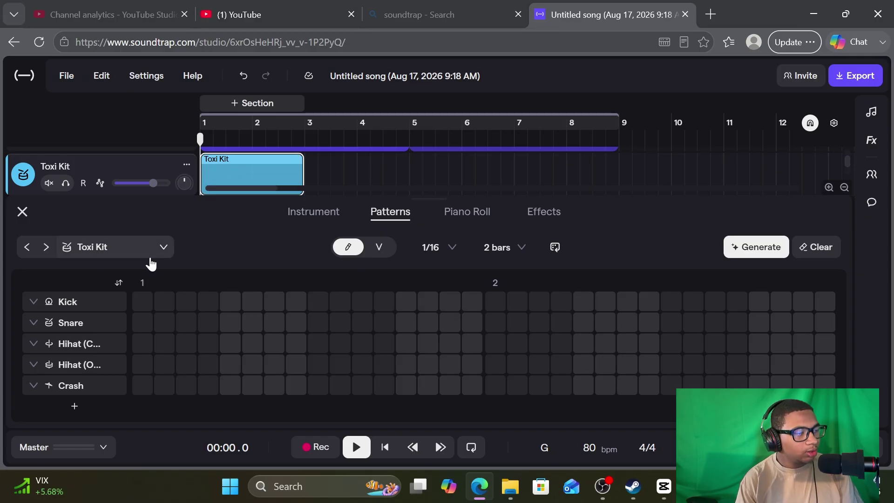
left_click(140, 307)
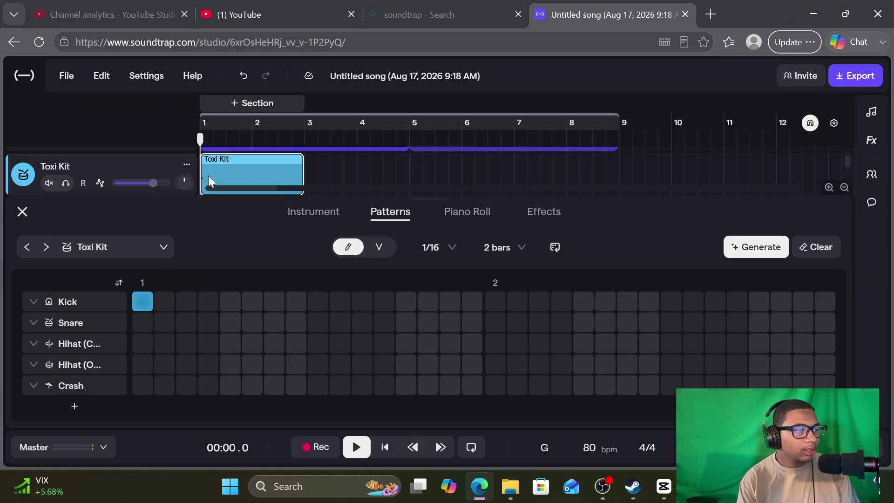
key("space")
key("space")
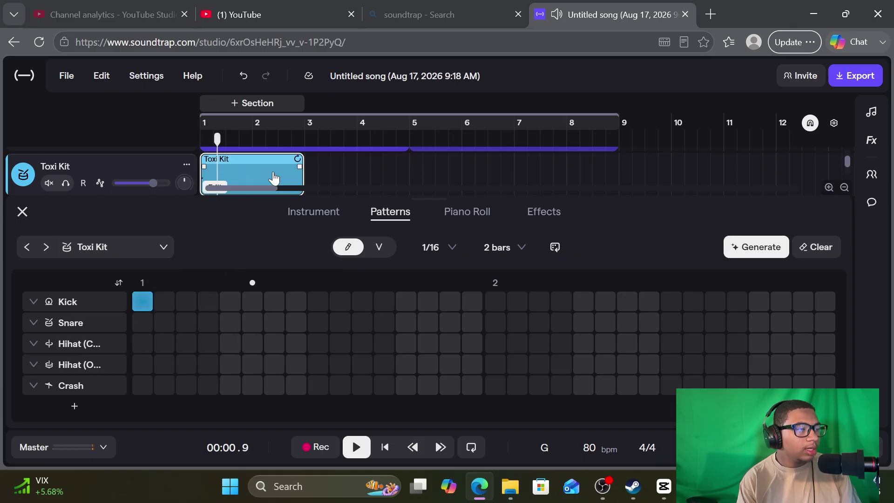
Add a hit in the Kick row on the fifth step of bar 1 in the Million - Claps & Snares pattern
scroll(274, 177, "down", 2)
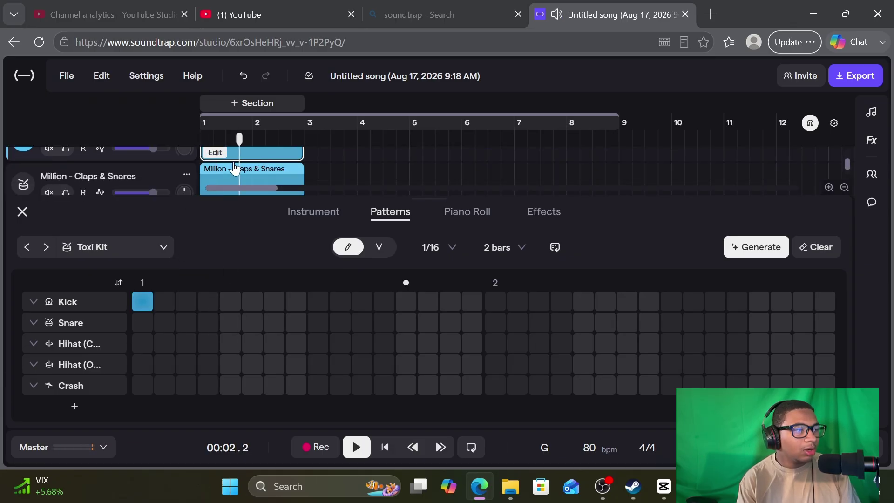
left_click(230, 174)
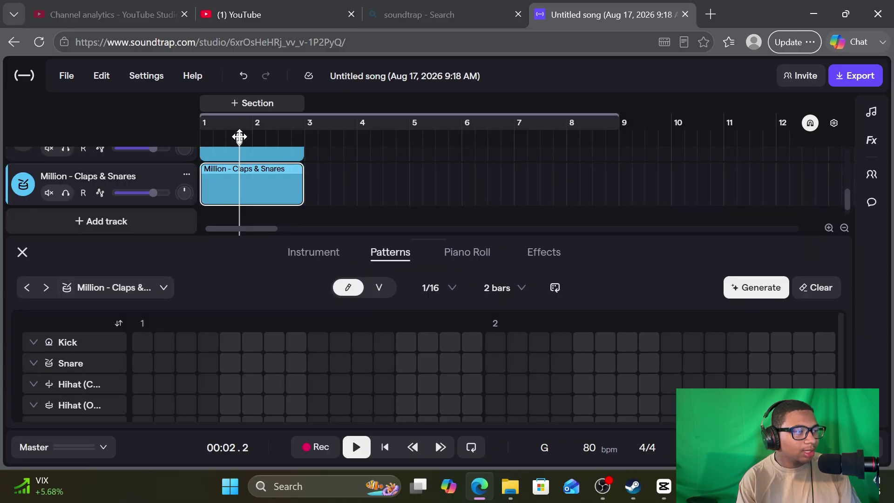
left_click_drag(239, 136, 88, 166)
key("space")
key("space")
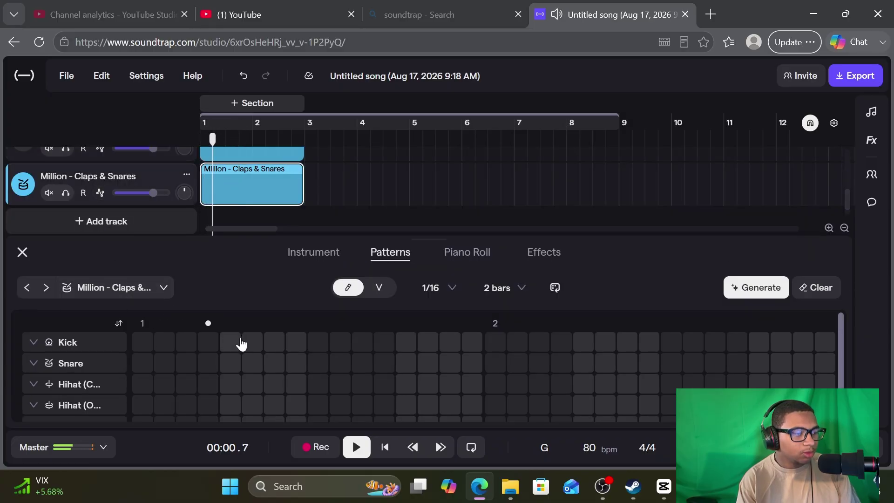
left_click(233, 343)
key("space")
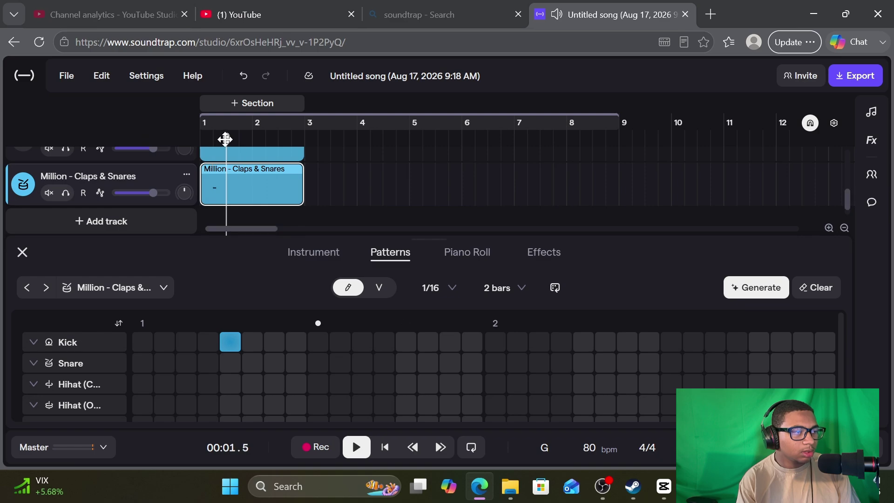
Replay the song from the start to hear the new Million - Claps & Snares hit with the other tracks
left_click_drag(226, 138, 4, 180)
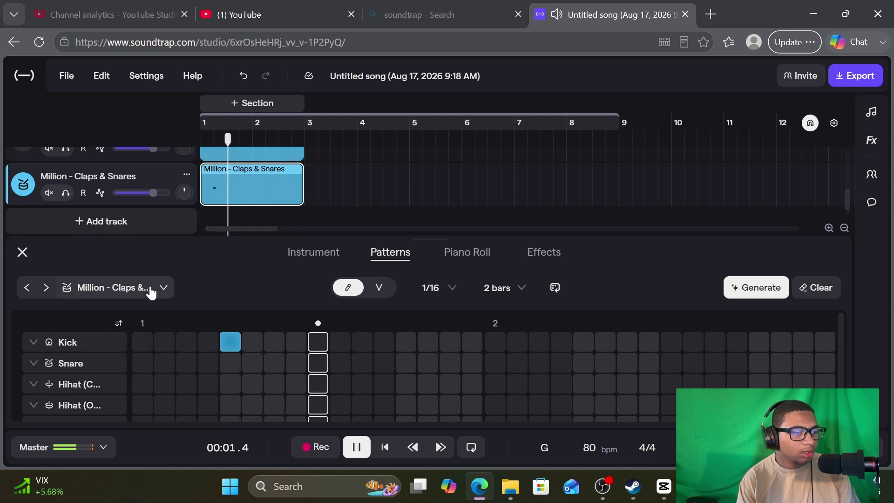
key("space")
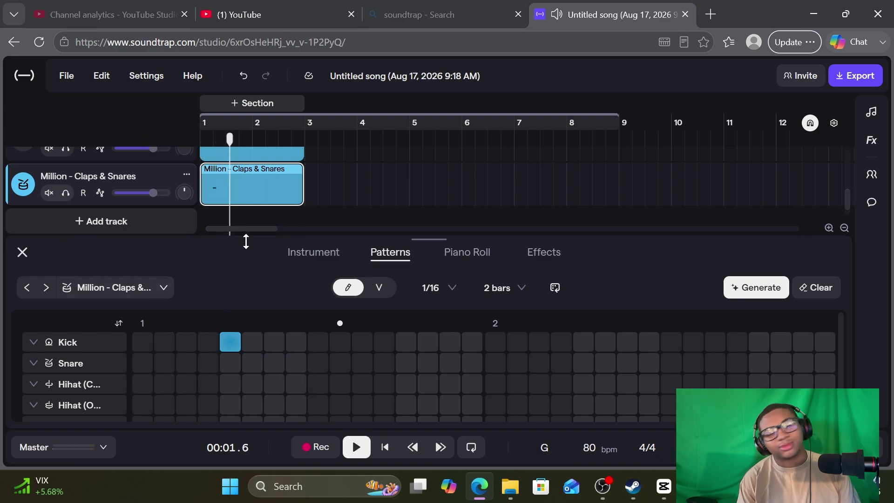
left_click_drag(214, 138, 70, 182)
key("space")
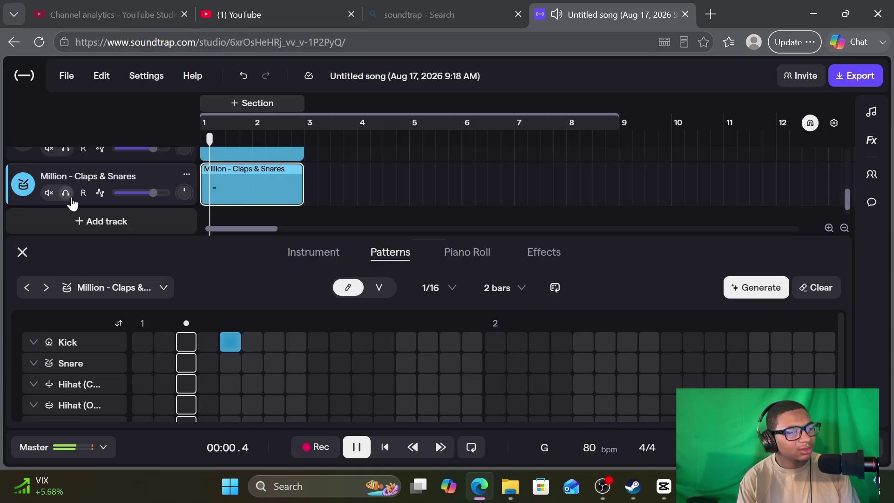
key("space")
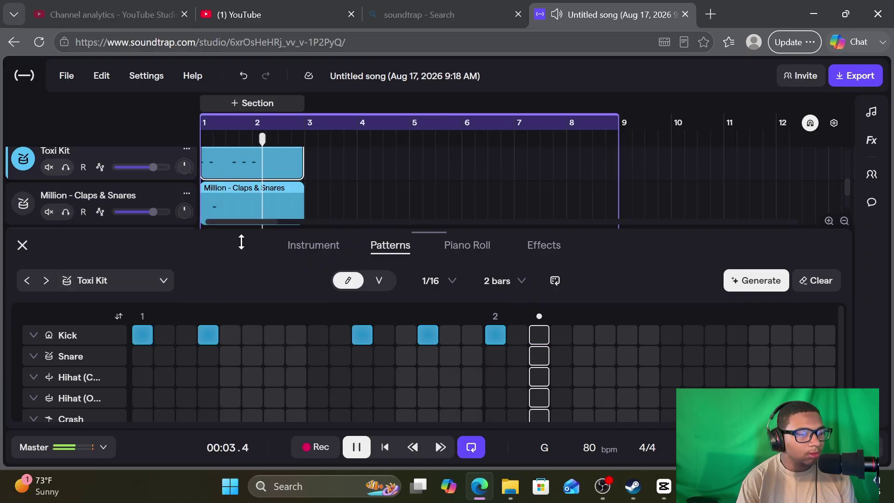
Close the Toxi Kit pattern editor and play the first two bars with both drum patterns
key("space")
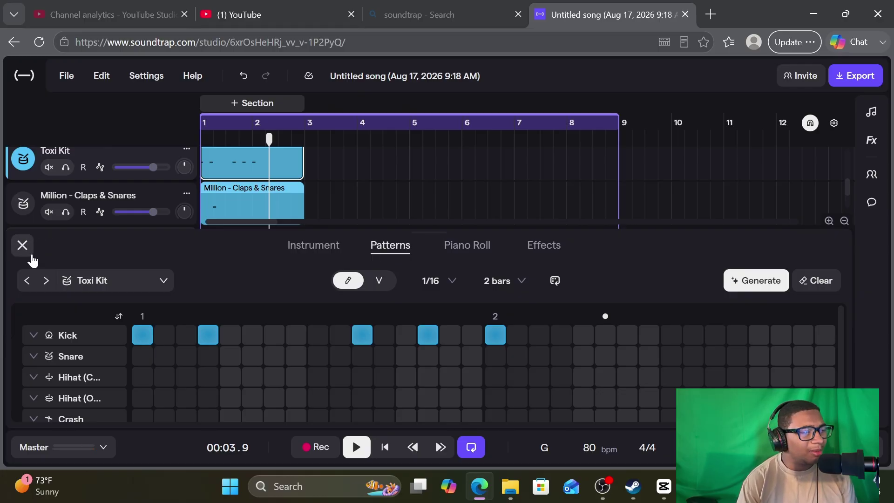
left_click(23, 245)
key("Return")
key("space")
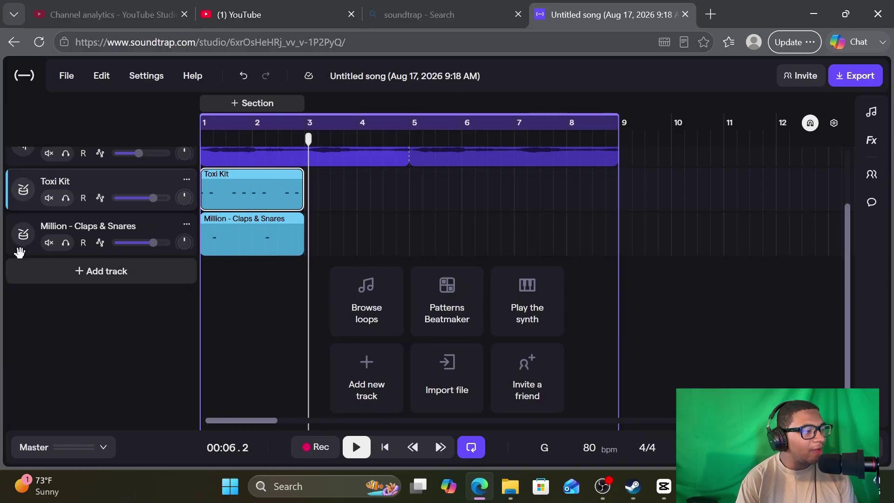
Open the Million - Claps & Snares pattern, shorten the loop region to bars 1 and 2, and play it
left_click(29, 243)
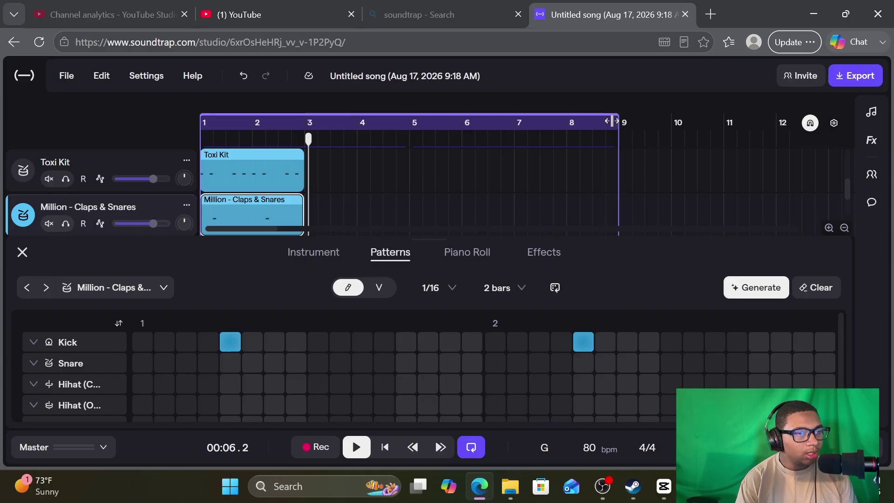
left_click_drag(623, 122, 305, 121)
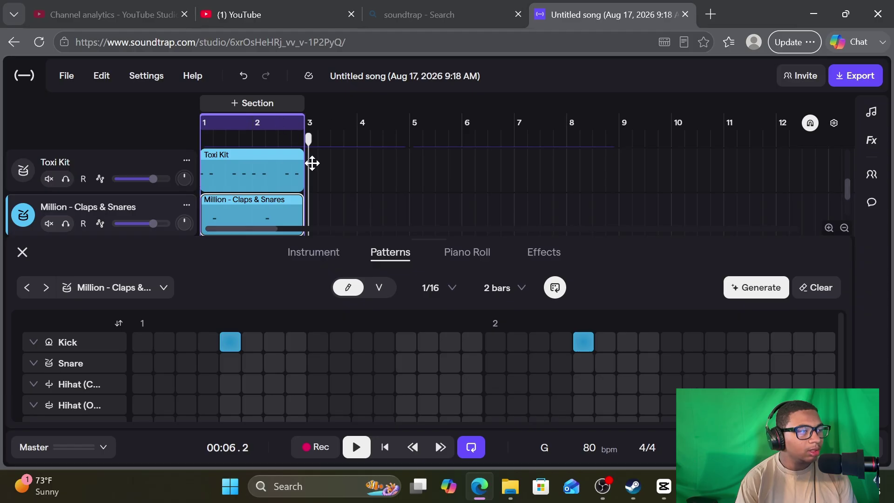
left_click(300, 156)
key("space")
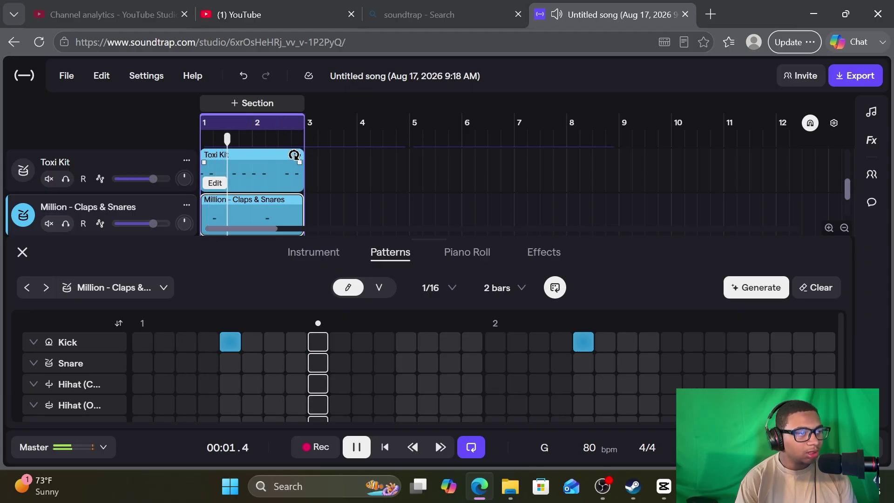
key("space")
scroll(300, 156, "down", 1)
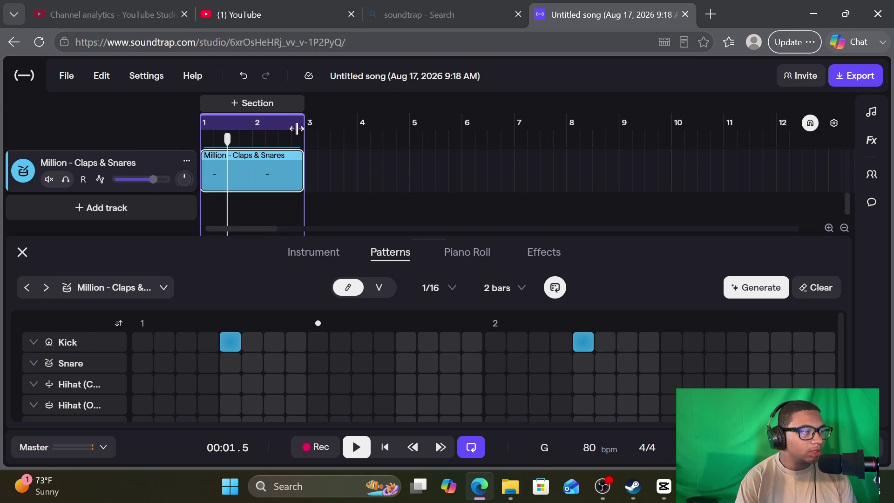
mouse_move(296, 129)
left_mouse_down()
mouse_move(371, 135)
mouse_move(273, 129)
mouse_move(305, 125)
mouse_move(294, 135)
left_mouse_up()
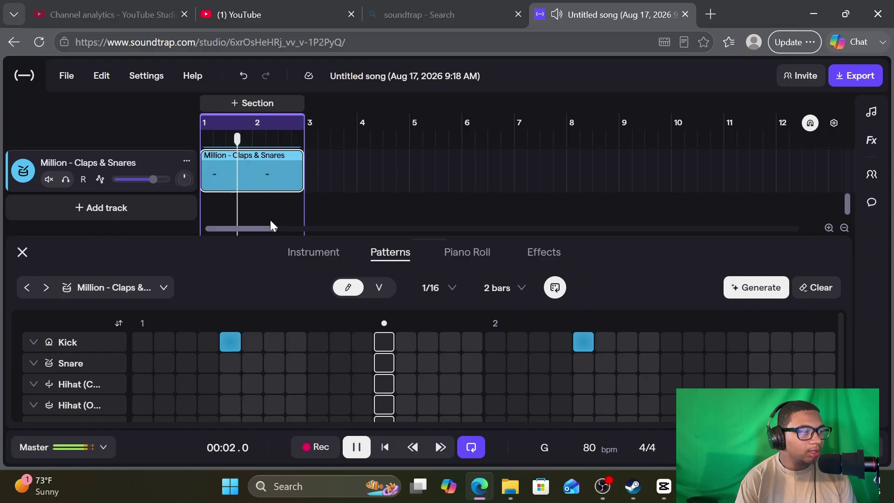
Replay the loop from the start while browsing the Drums & Machines presets, and close the pattern editor
key("space")
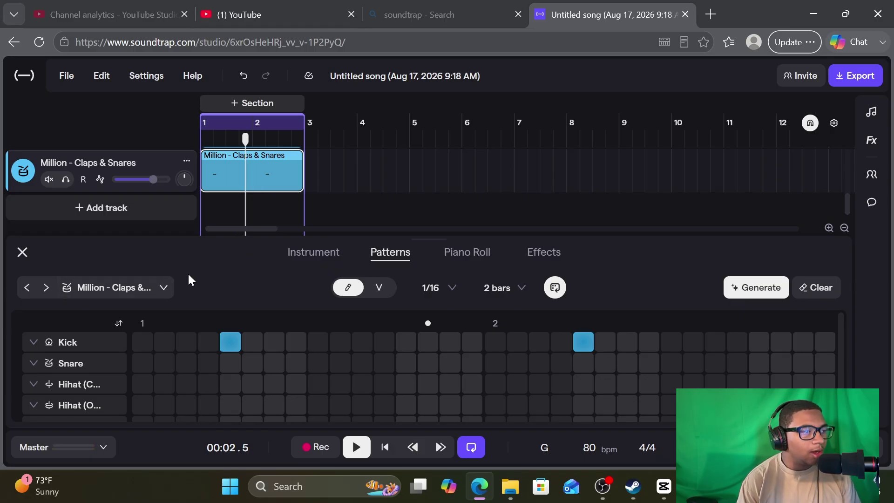
left_click_drag(247, 139, 6, 187)
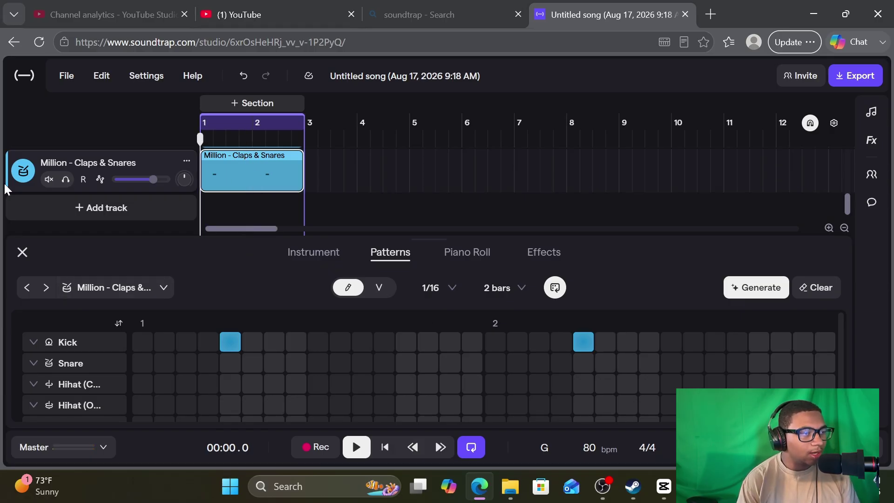
key("space")
left_click(91, 288)
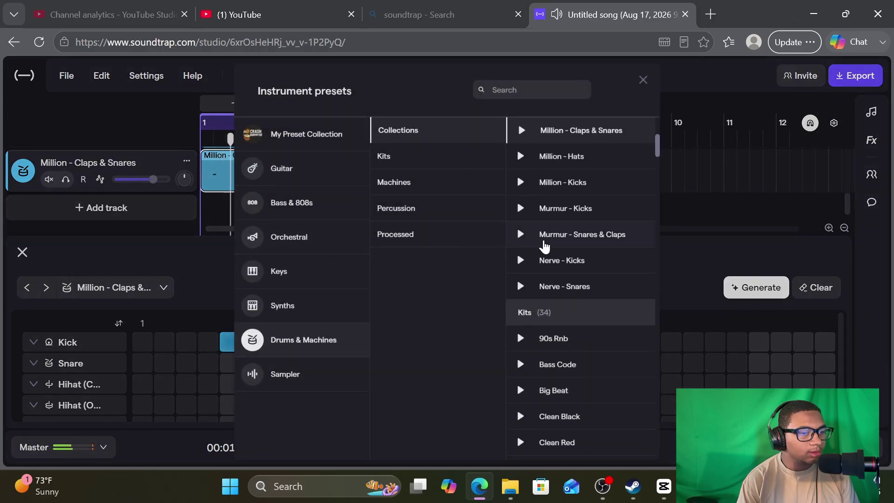
left_click(22, 252)
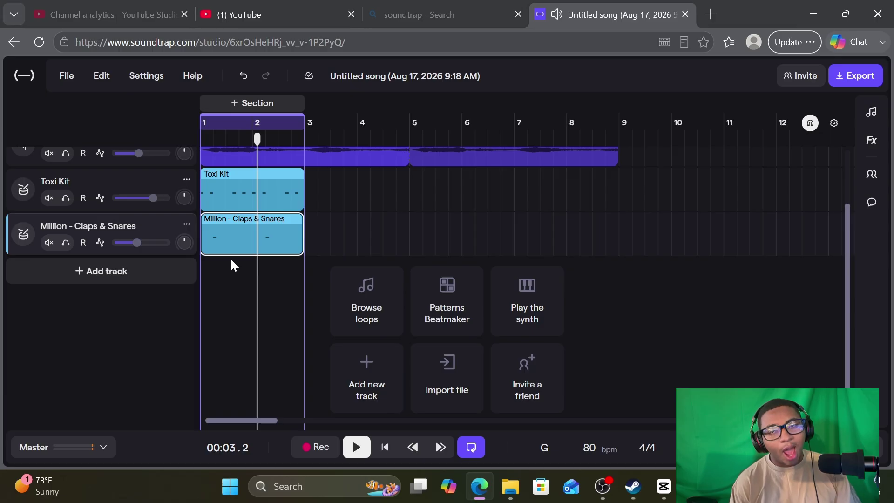
Filter the sound library to hi hats and preview the Million - Sweet Beat 02 (Kick & Hi Hat) loop
key("space")
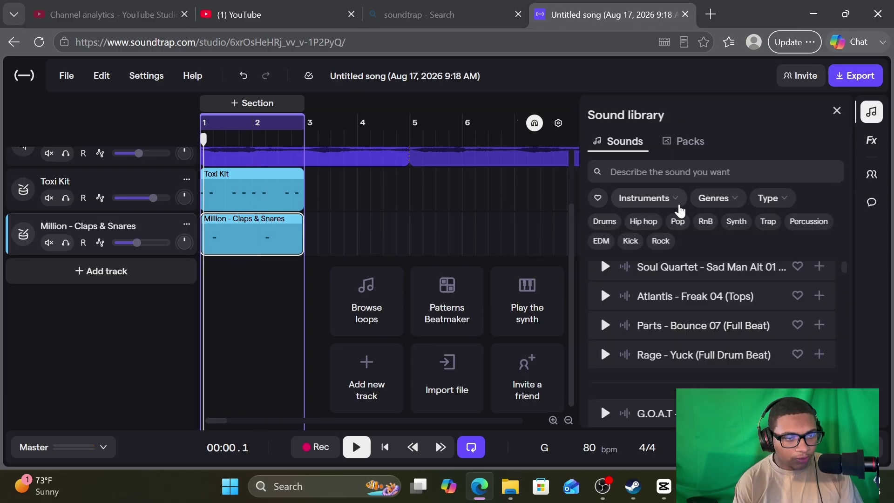
left_click(678, 204)
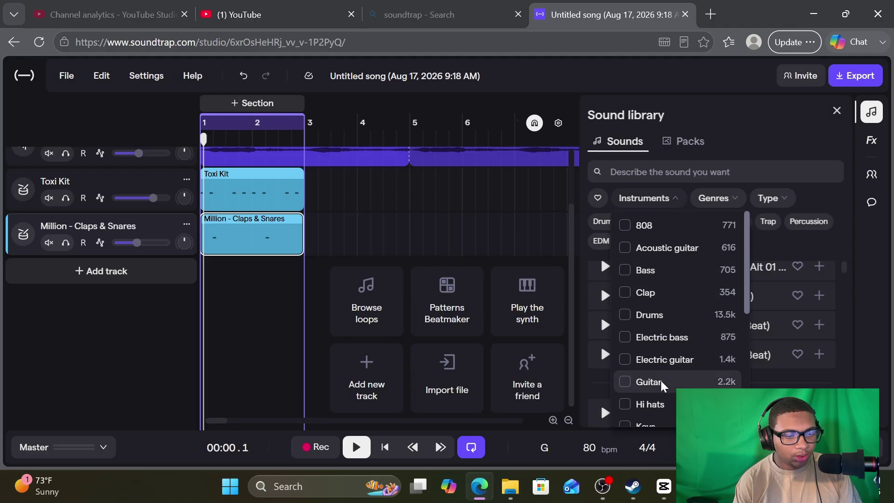
left_click(650, 405)
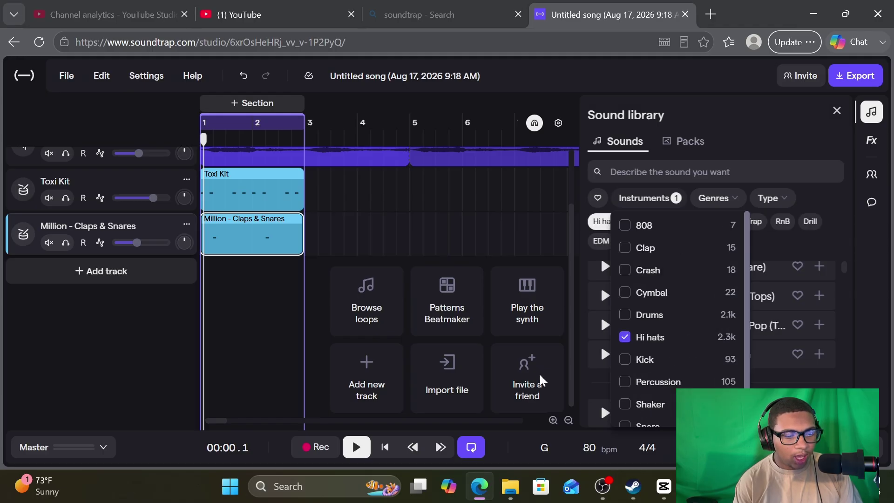
left_click(372, 299)
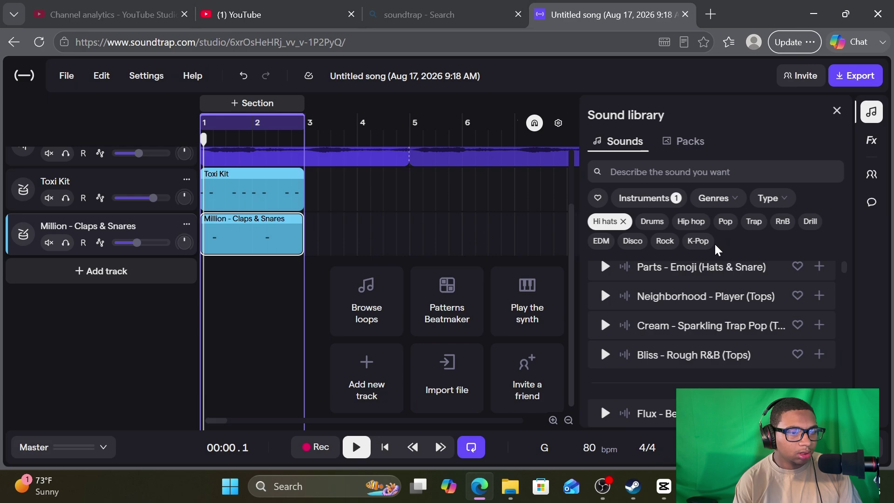
scroll(666, 293, "up", 2)
left_click(605, 307)
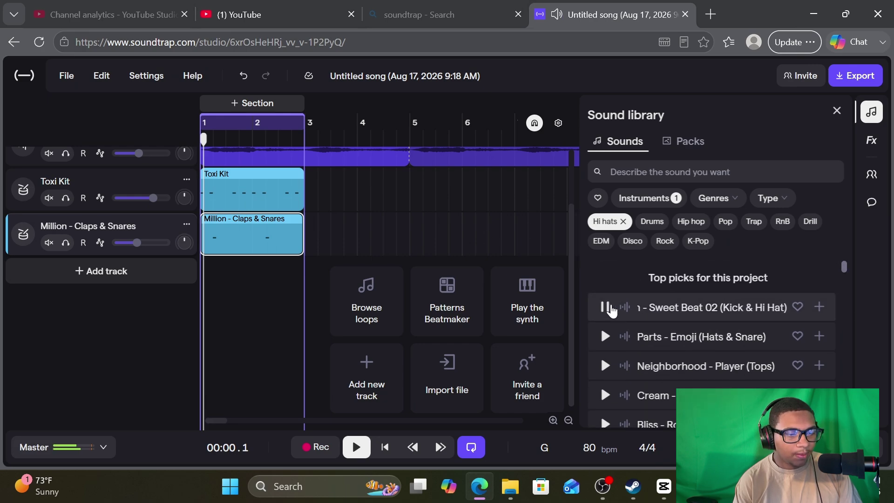
left_click(605, 307)
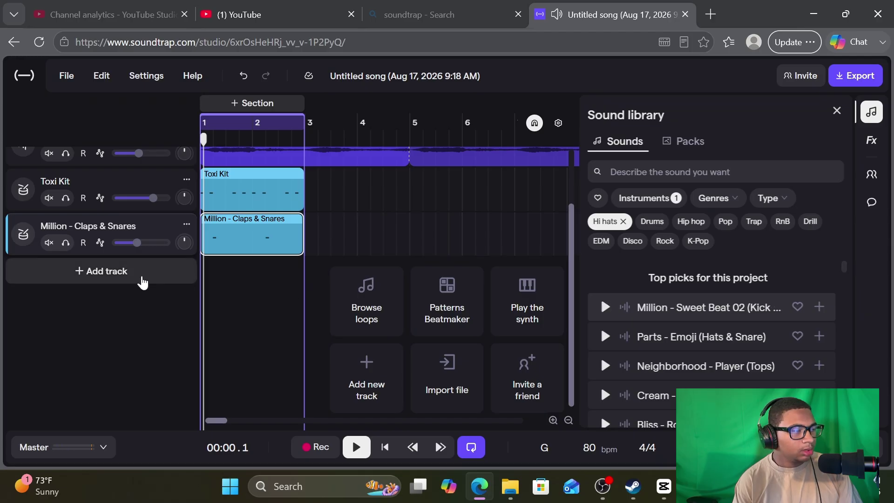
Add a Drums & Machines track and set its instrument preset to G.O.A.T - Hi Hats from Collections
left_click(140, 281)
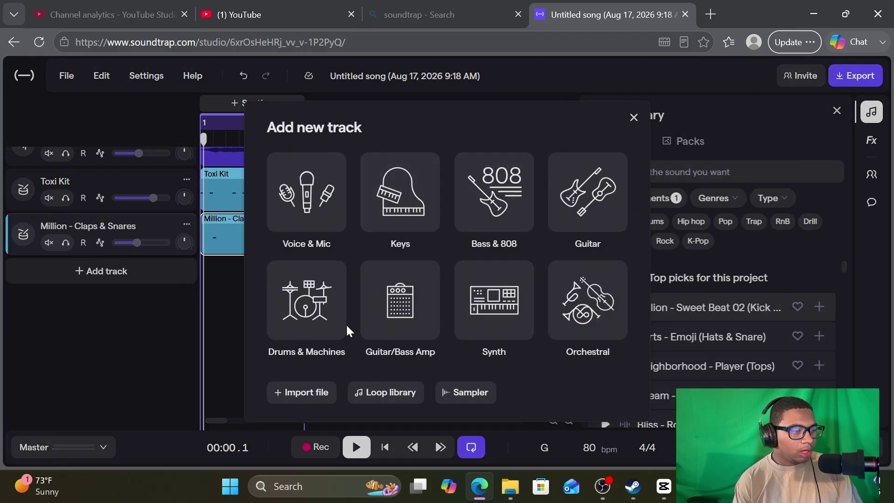
left_click(293, 308)
left_click(287, 280)
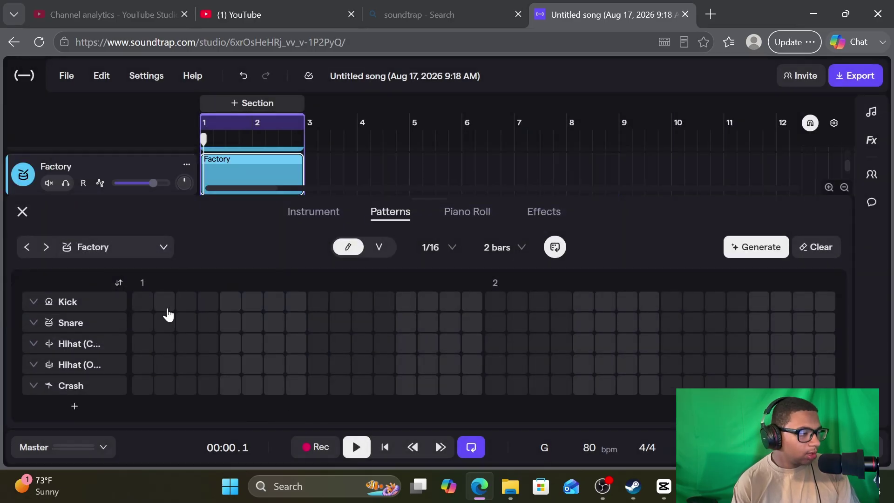
left_click(79, 249)
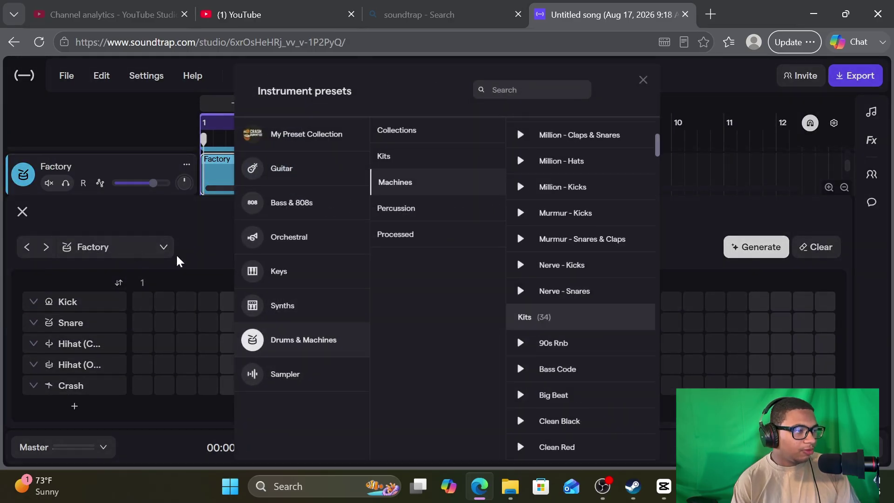
left_click(449, 137)
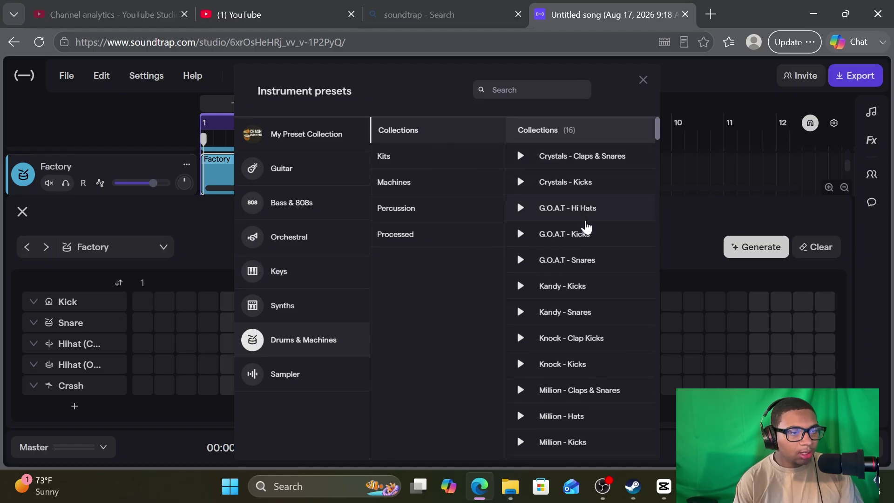
left_click(589, 217)
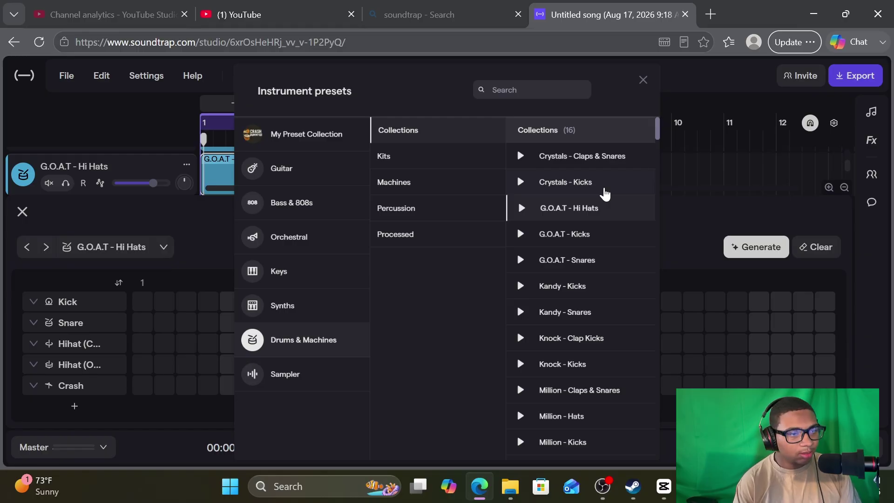
left_click(105, 305)
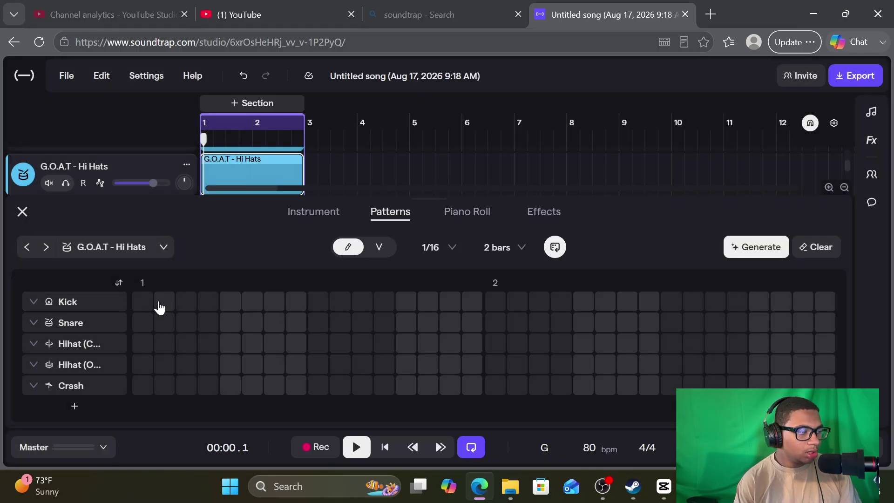
Place a hit on the first Kick step of the G.O.A.T - Hi Hats pattern, play it briefly, and return to the start
left_click(142, 301)
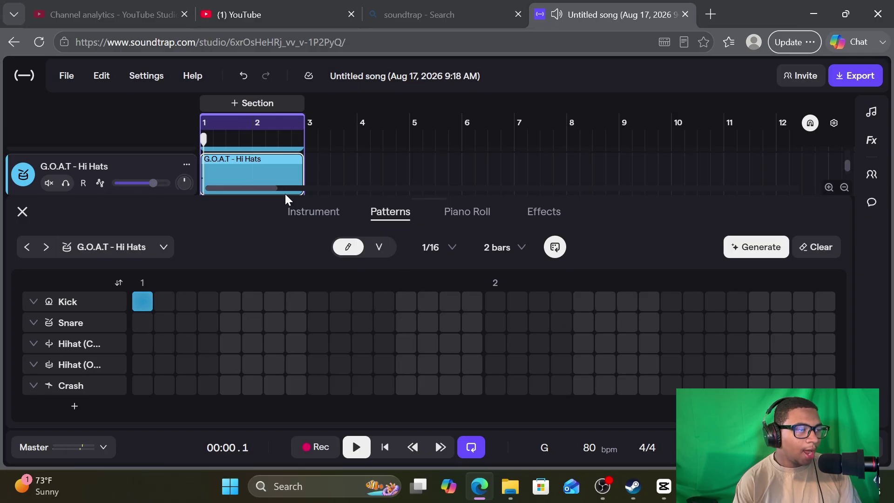
key("space")
key("space")
left_click_drag(222, 141, 177, 152)
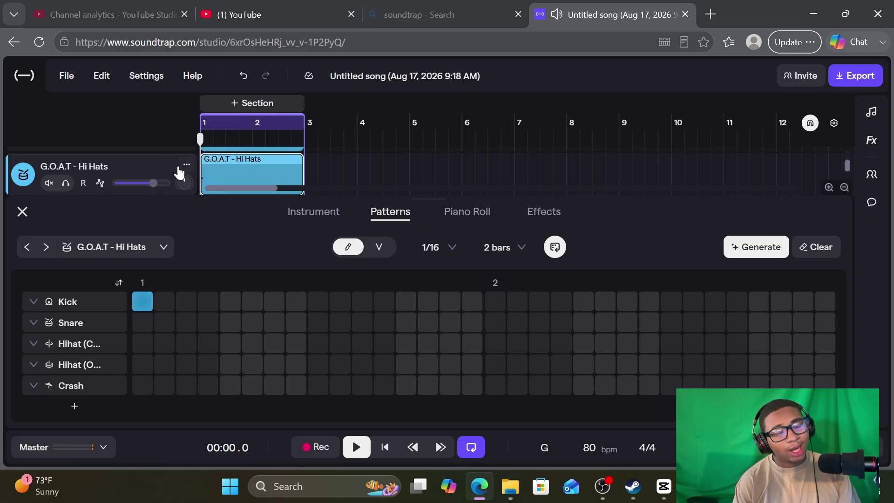
Add Kick-row hits on steps 3, 5, 7, 10, 12, 14 and 16 of bar 1 and every even step of bar 2, and play the loop
left_click(187, 302)
left_click(231, 303)
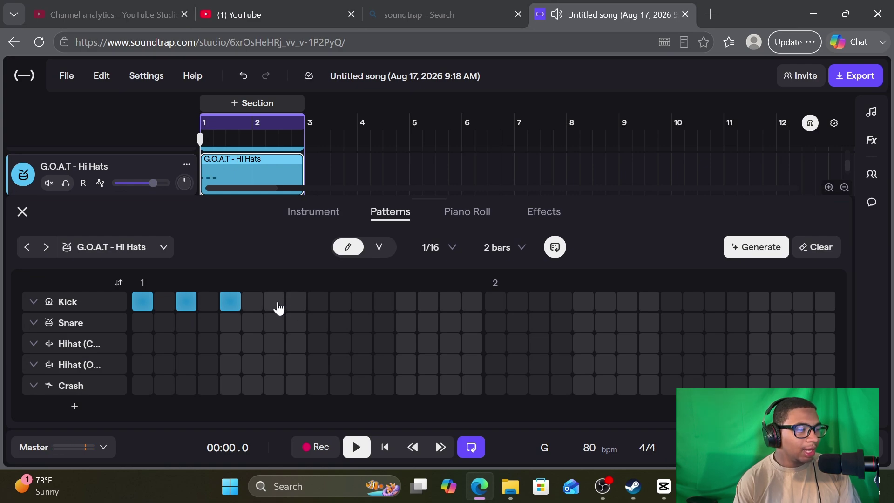
left_click(275, 304)
left_click(339, 307)
left_click(383, 303)
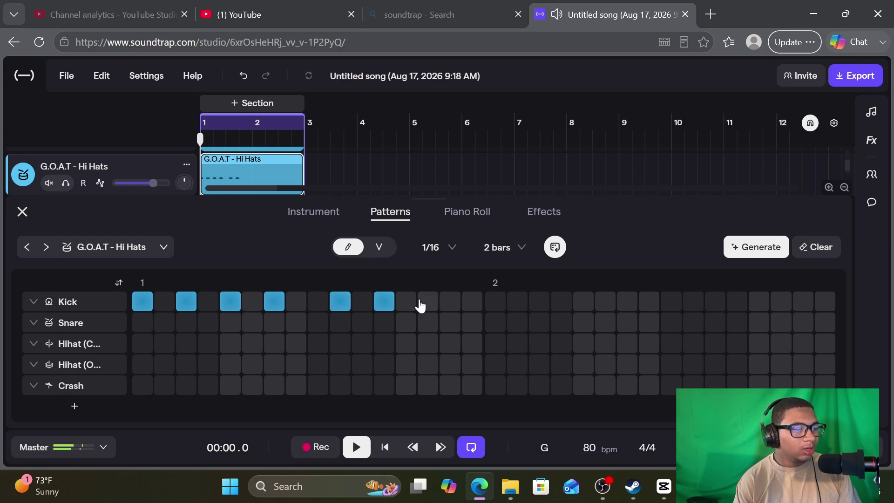
left_click(428, 303)
left_click(472, 303)
left_click(517, 302)
left_click(561, 302)
left_click(605, 302)
left_click(651, 303)
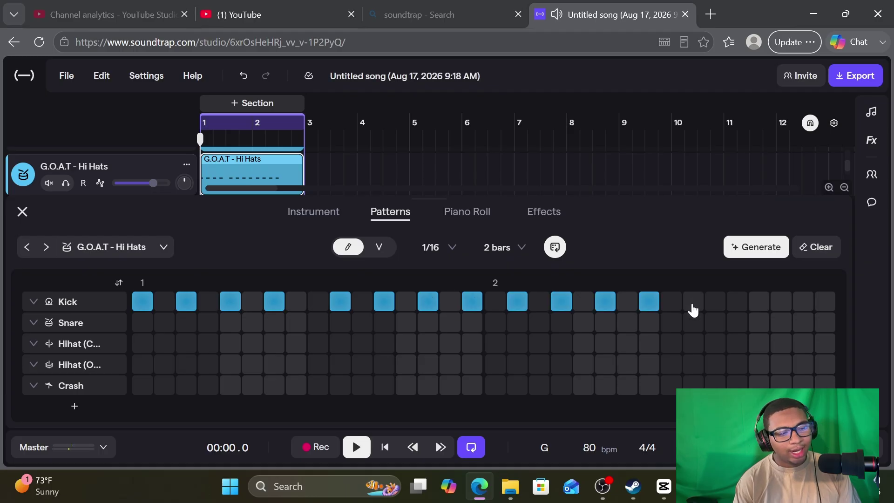
left_click(737, 302)
left_click(782, 305)
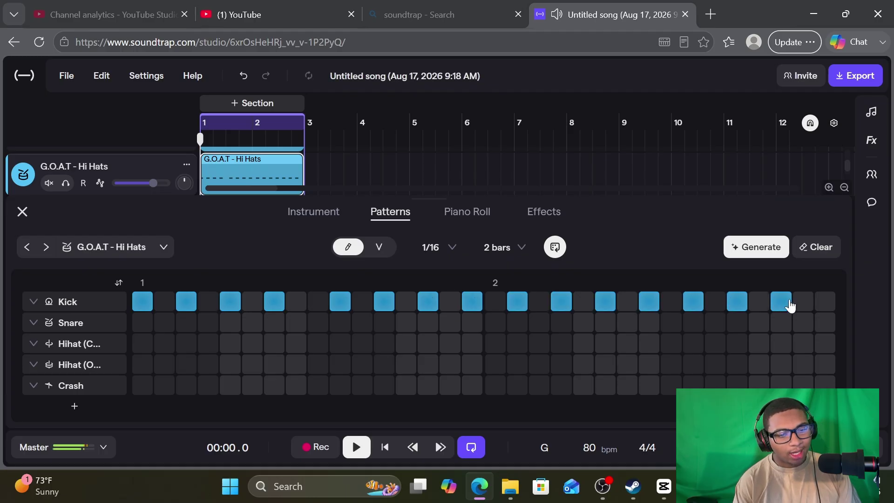
left_click(825, 307)
key("space")
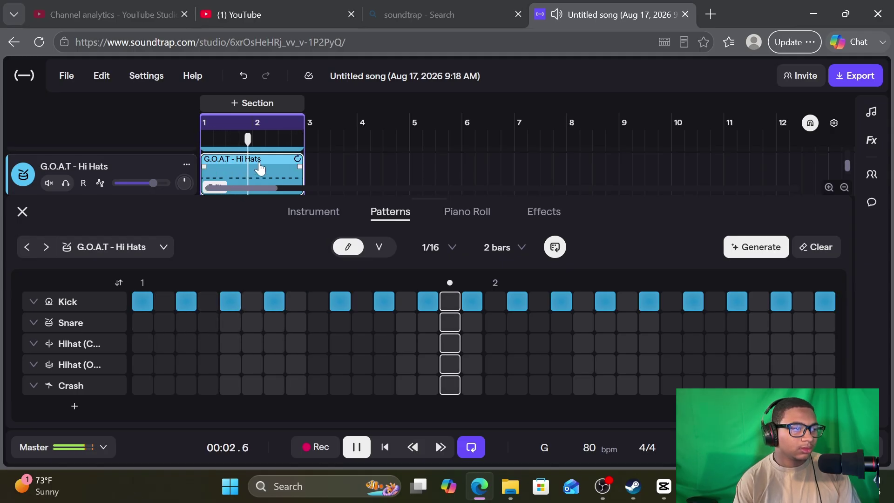
key("space")
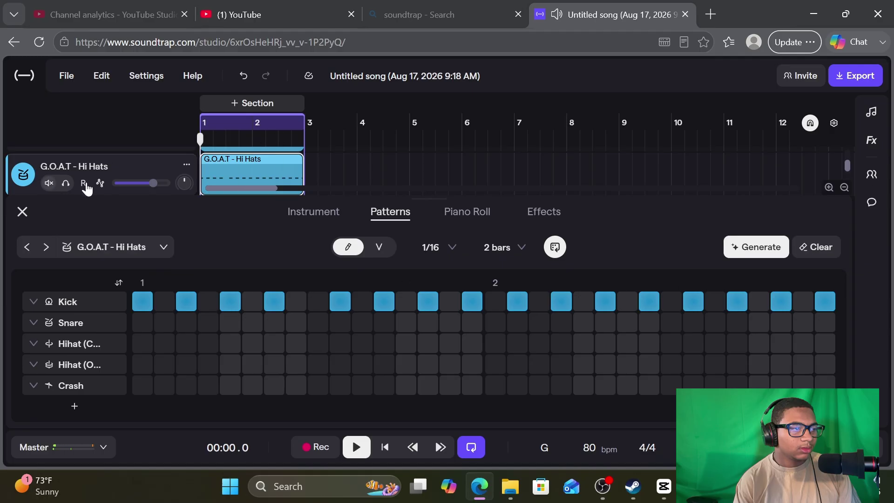
Fill every remaining Kick step of the G.O.A.T - Hi Hats pattern in both bars and play the loop with the editor closed
mouse_move(166, 314)
left_mouse_down()
mouse_move(172, 303)
mouse_move(285, 299)
mouse_move(495, 310)
mouse_move(741, 289)
mouse_move(755, 304)
left_mouse_up()
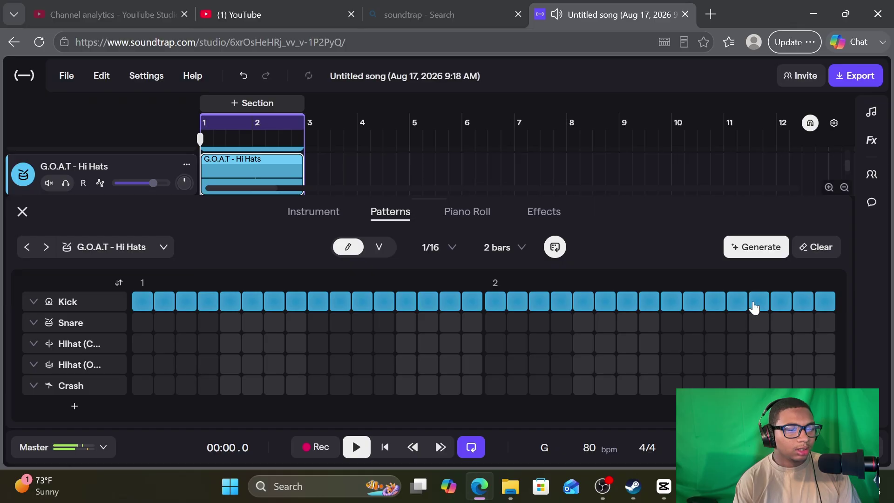
key("space")
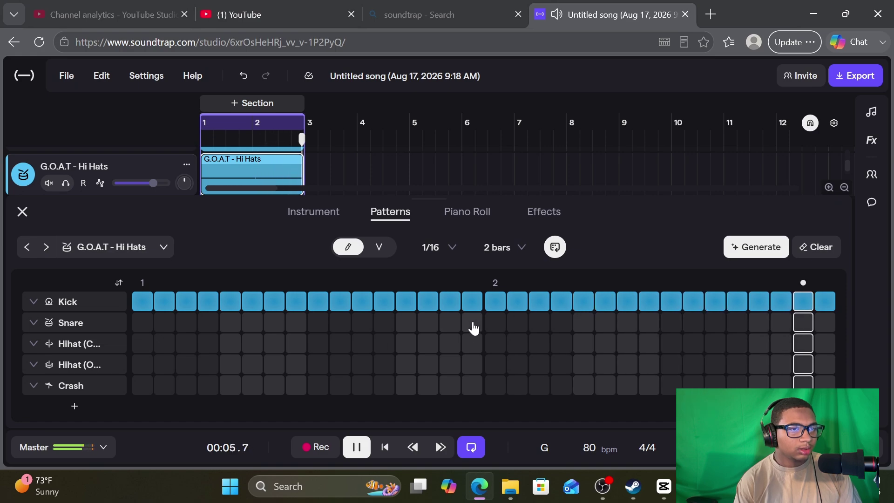
key("Escape")
key("space")
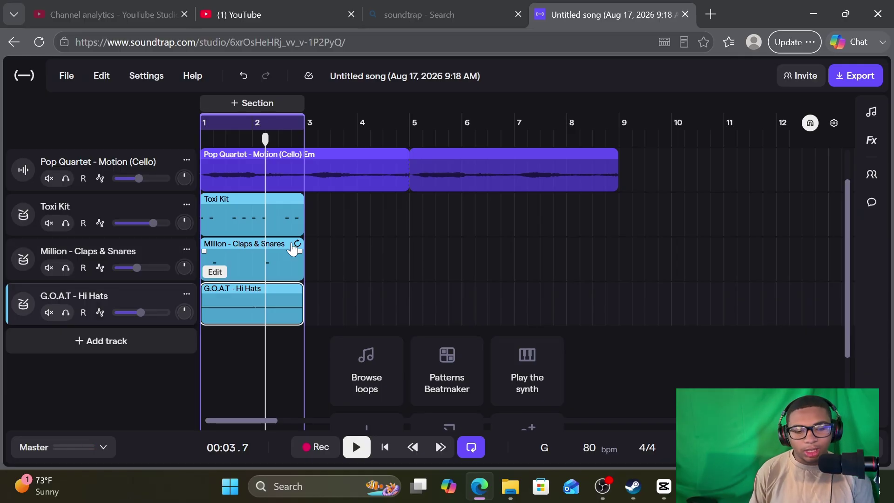
key("space")
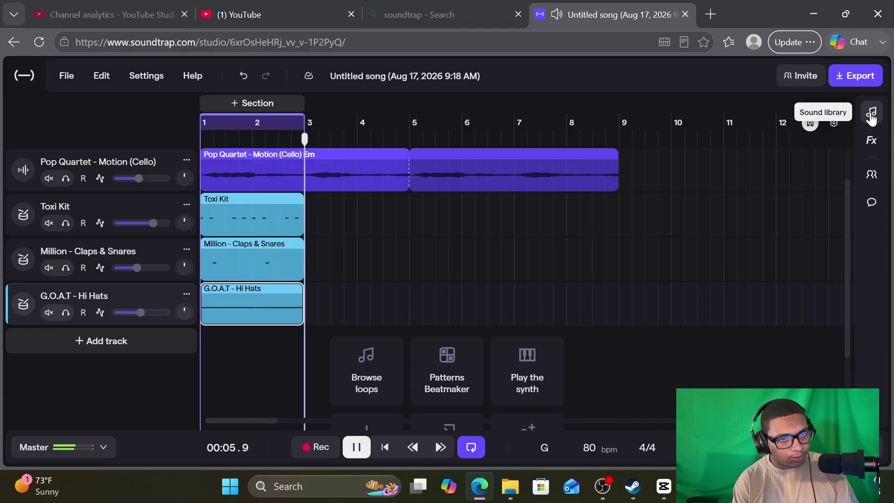
Reopen the sound library and replace the Hi hats instrument filter with Synth
left_click(871, 114)
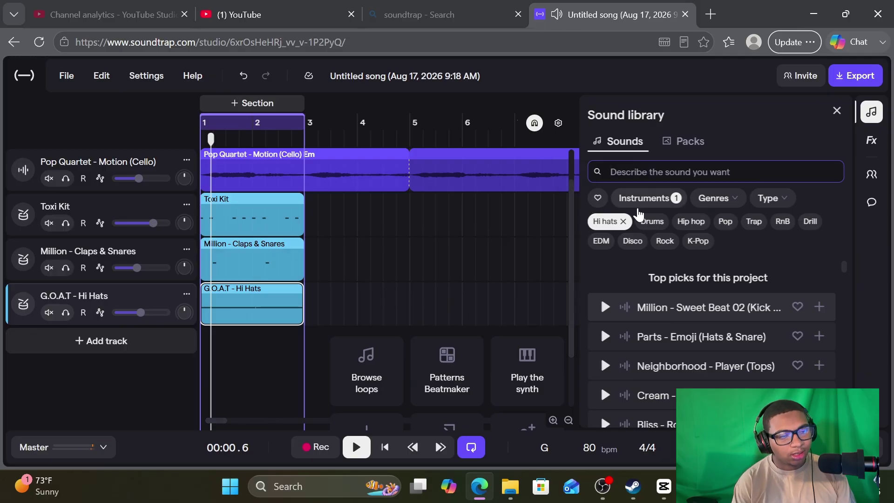
left_click(622, 221)
left_click(630, 197)
scroll(621, 293, "down", 1)
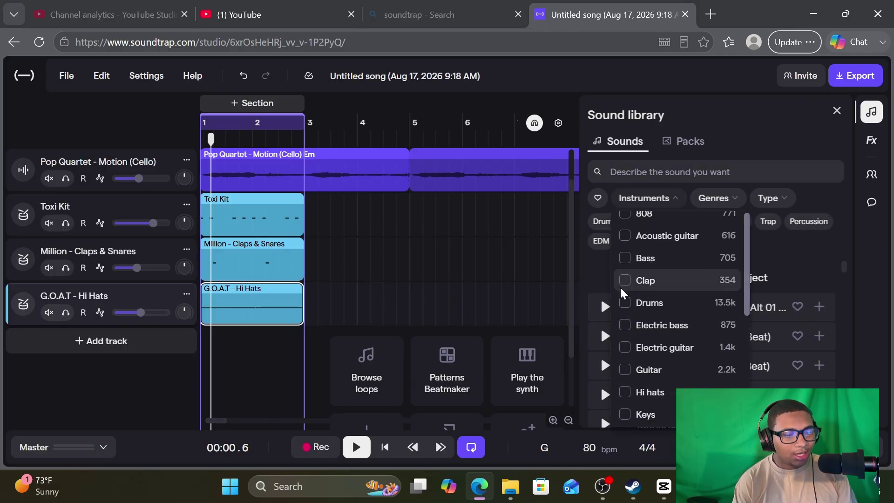
scroll(623, 303, "down", 5)
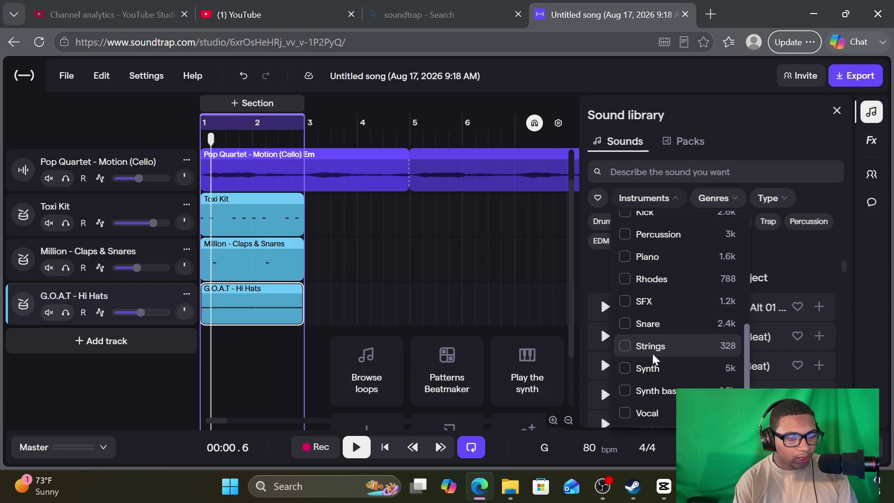
left_click(641, 368)
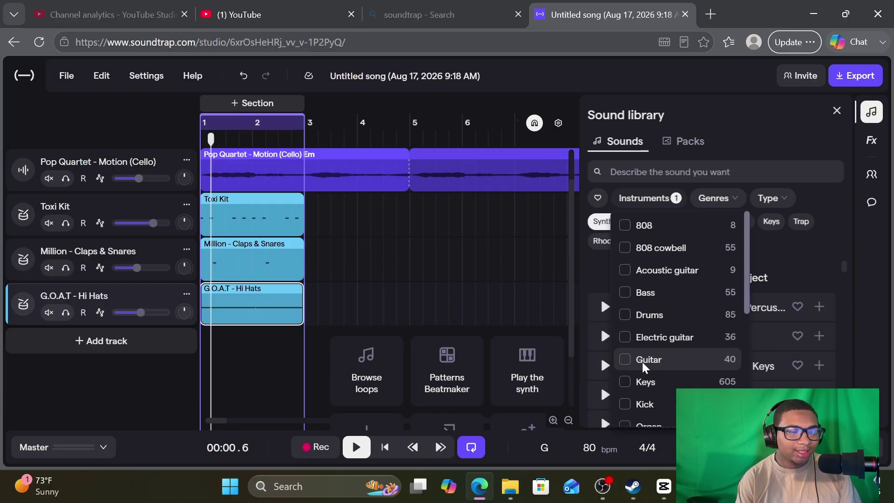
Preview the Drill King - Beat Three (Percussion) and Elevation - Code (Flute) loops and play the song for comparison
left_click(600, 288)
left_click(606, 320)
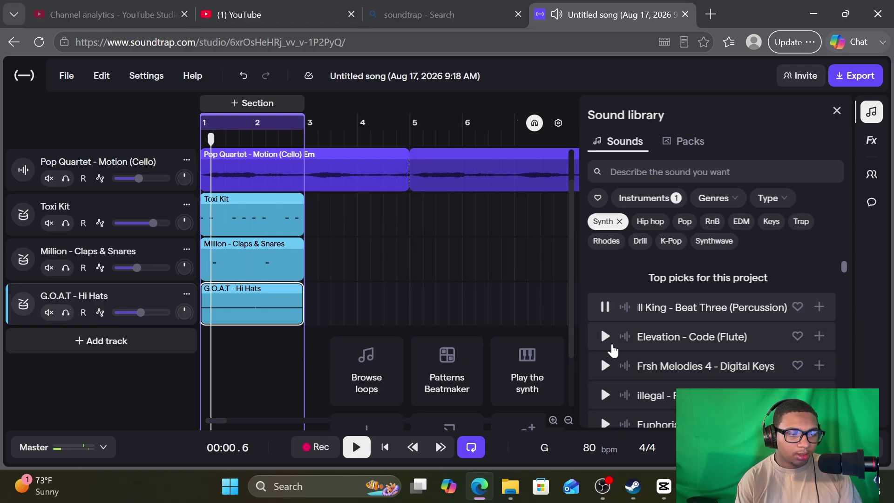
left_click(611, 343)
scroll(632, 342, "down", 3)
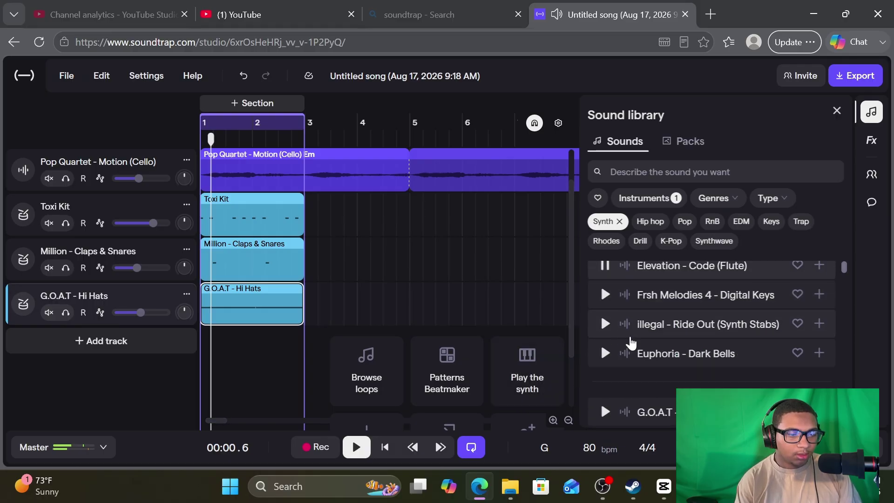
scroll(632, 342, "up", 3)
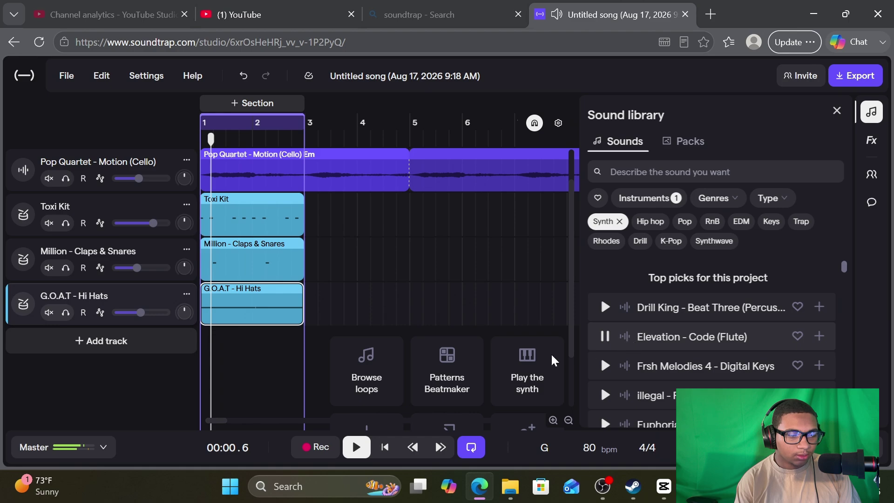
left_click(356, 447)
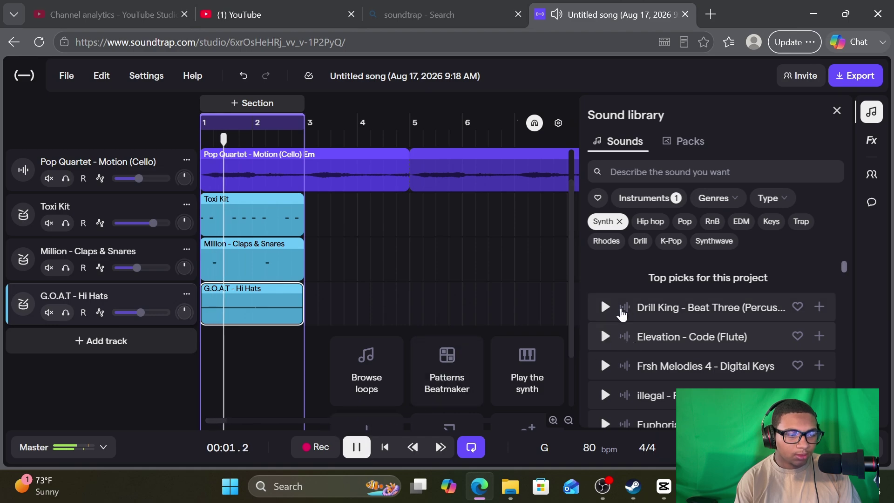
left_click(605, 306)
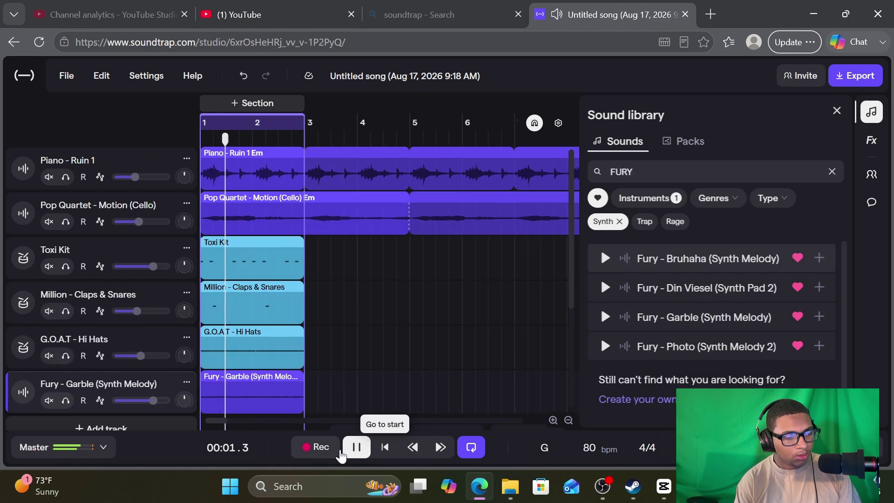
Restart playback and add the Fury - Bruhaha (Synth Melody) loop as a new track
left_click(336, 451)
left_click(348, 451)
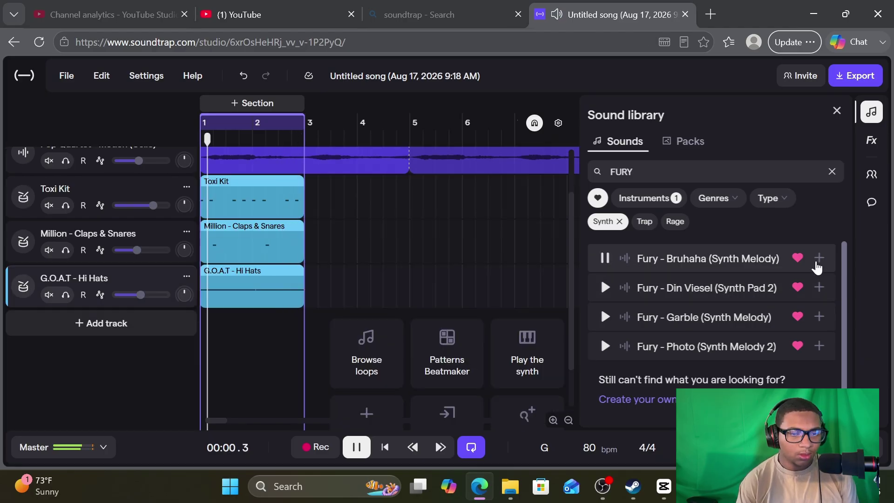
left_click(818, 258)
left_click(777, 275)
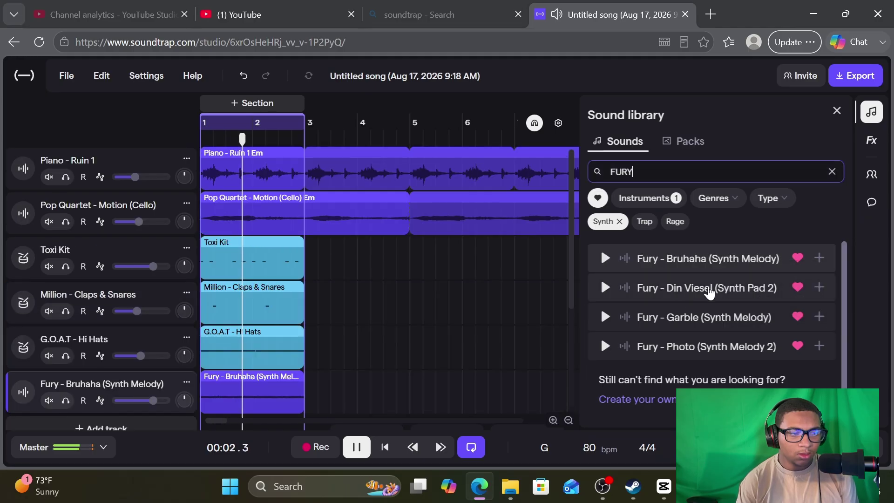
Stop the song and preview the Million - Single String E Guitar 01 loop in the sound library
scroll(144, 375, "down", 4)
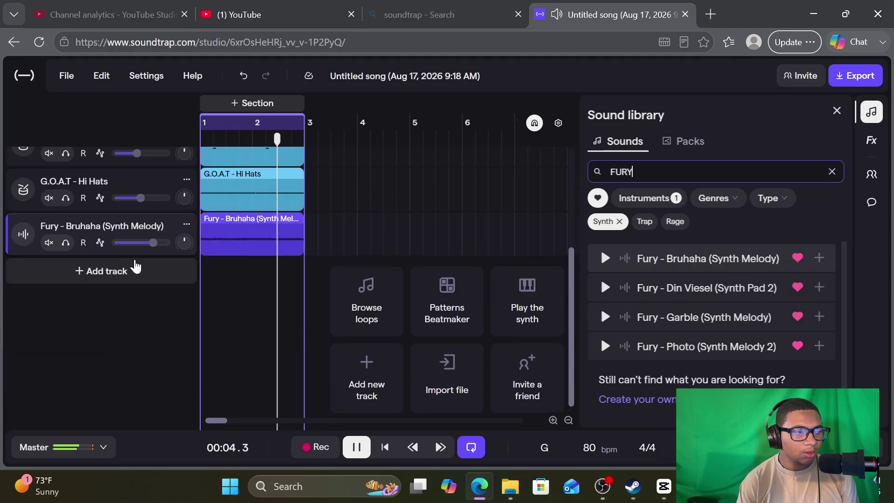
key("space")
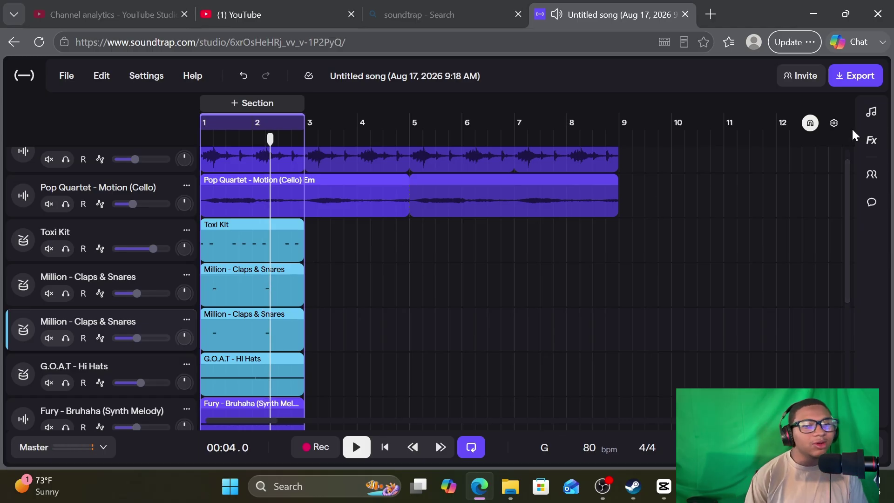
left_click(871, 111)
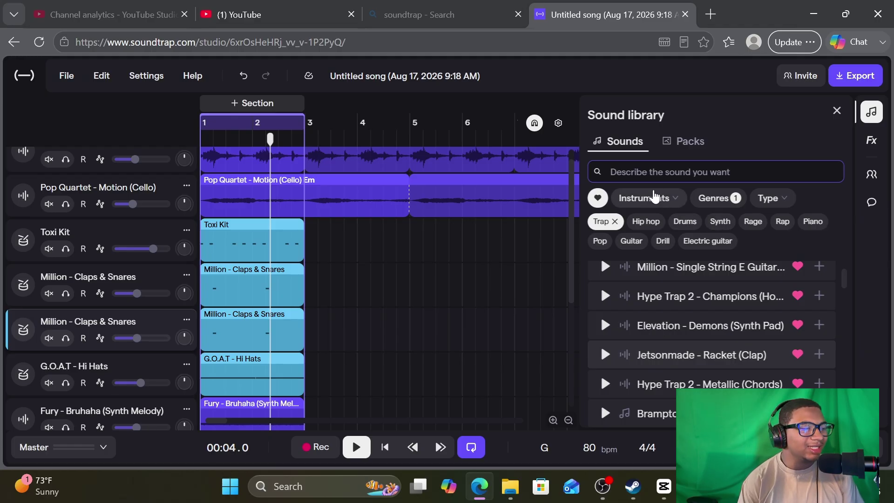
left_click(635, 267)
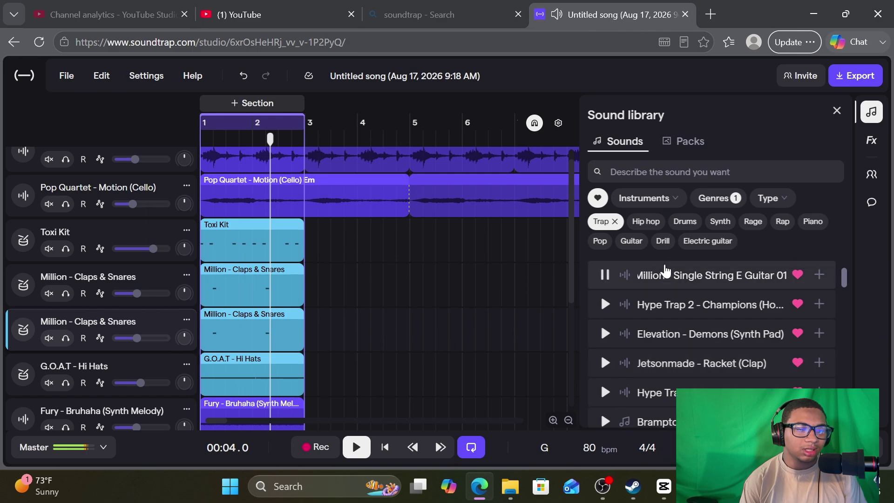
key("Return")
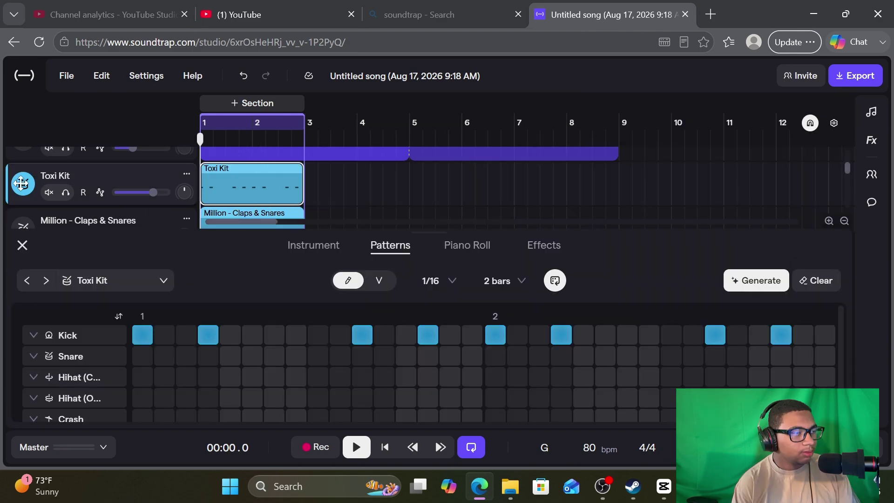
Play the Toxi Kit pattern briefly and clear its Kick hits at steps 11 and 14 of bar 1 and all Kick hits in bar 2
key("space")
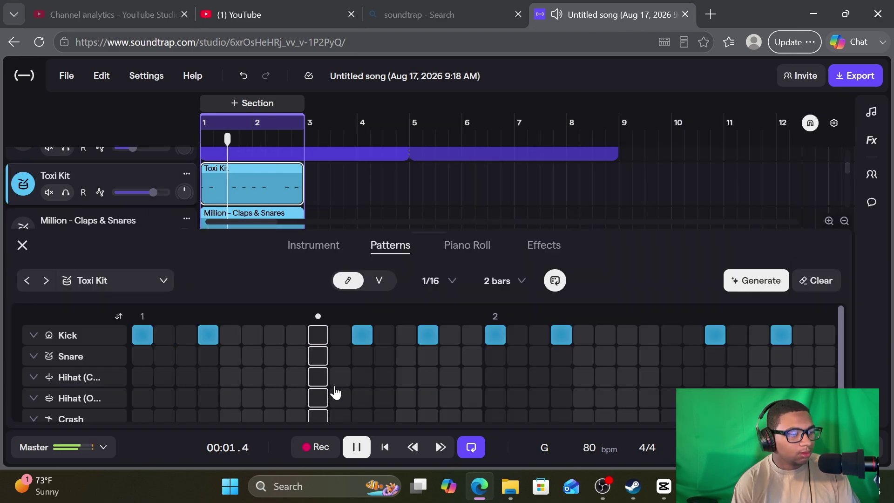
key("space")
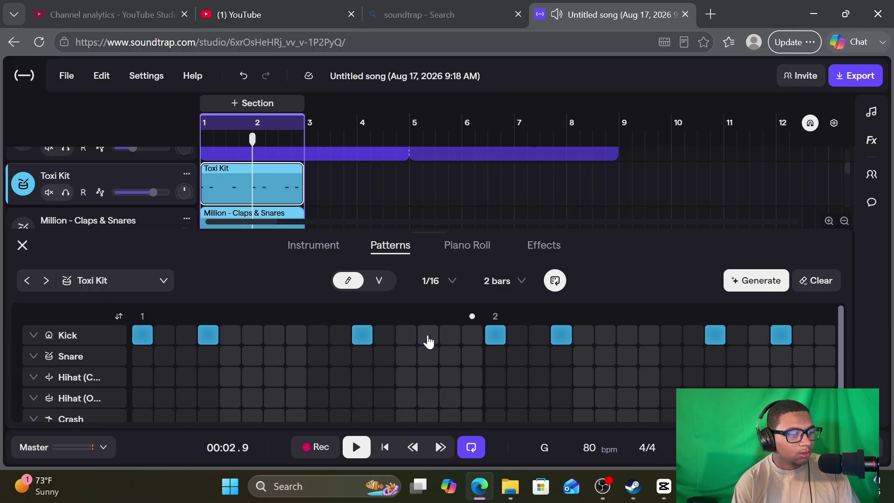
left_click(370, 333)
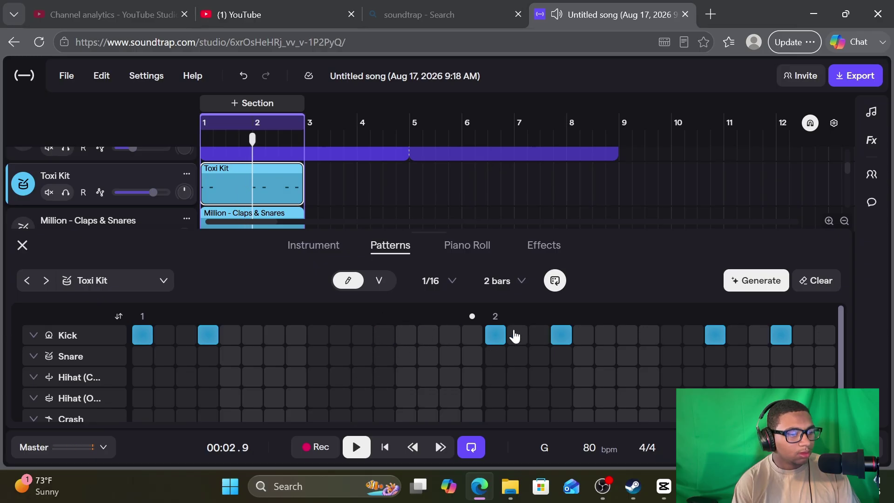
left_click(500, 338)
left_click(561, 336)
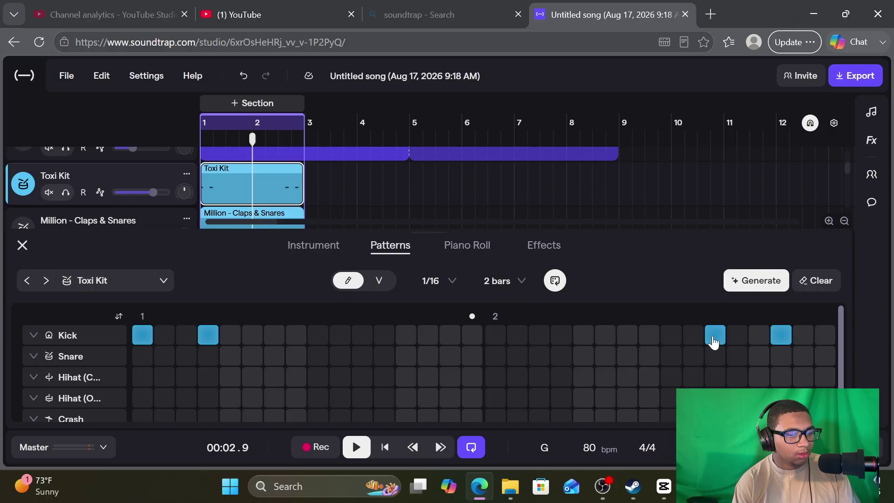
left_click(714, 343)
left_click(776, 337)
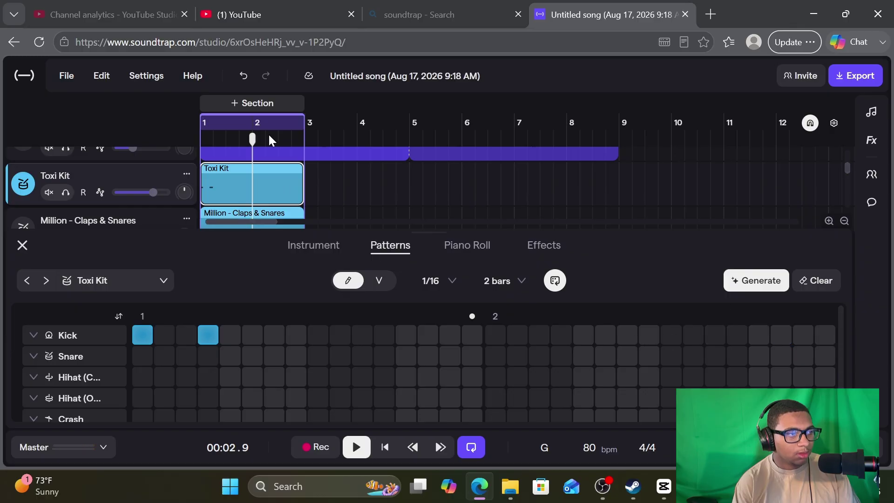
Clear the remaining Kick hits at steps 1 and 4 of bar 1 in the Toxi Kit pattern
left_click(227, 152)
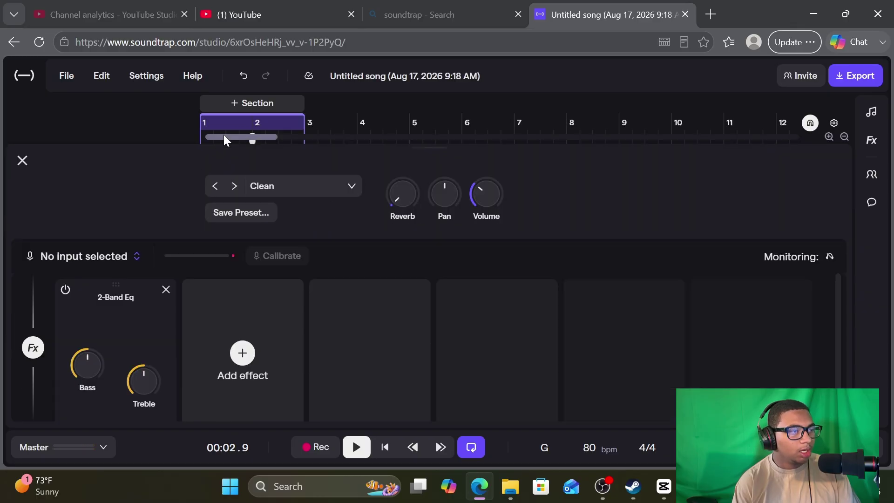
left_click(22, 160)
scroll(149, 201, "down", 2)
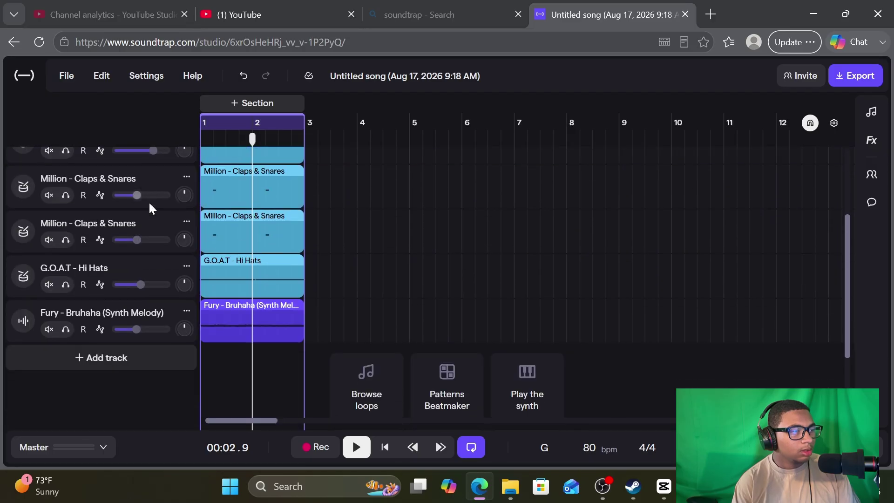
left_click(21, 192)
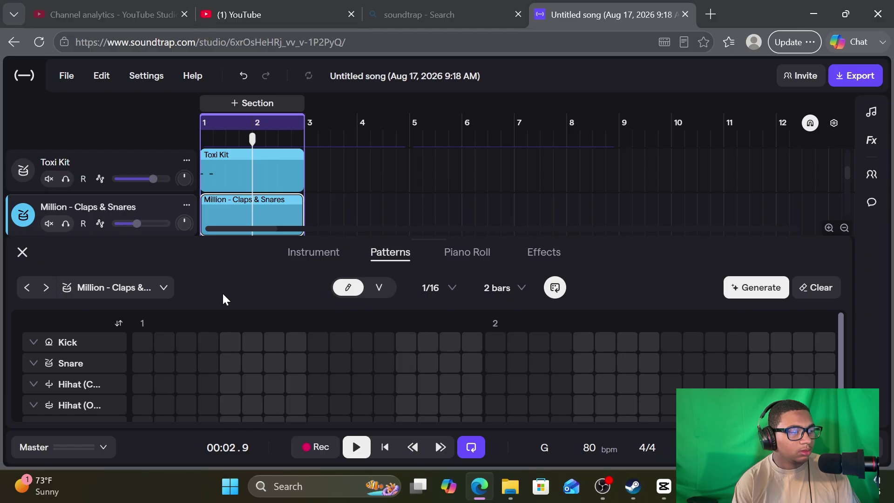
scroll(199, 190, "up", 1)
left_click(234, 207)
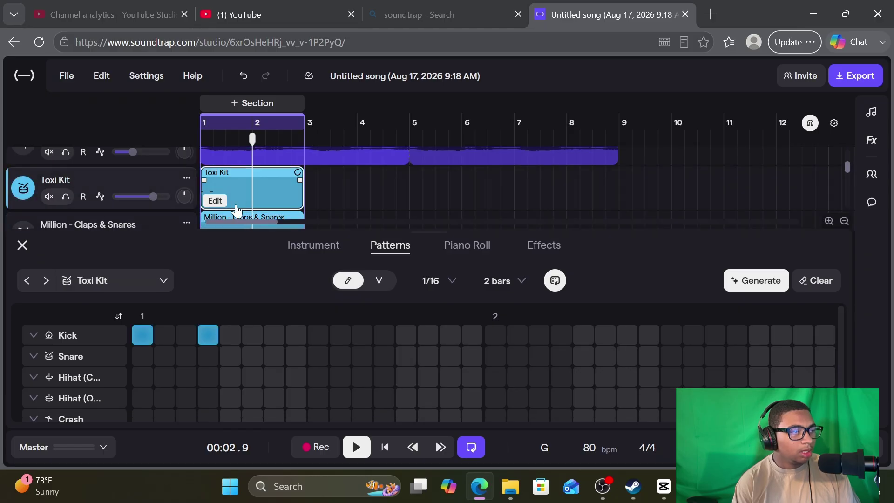
left_click(203, 336)
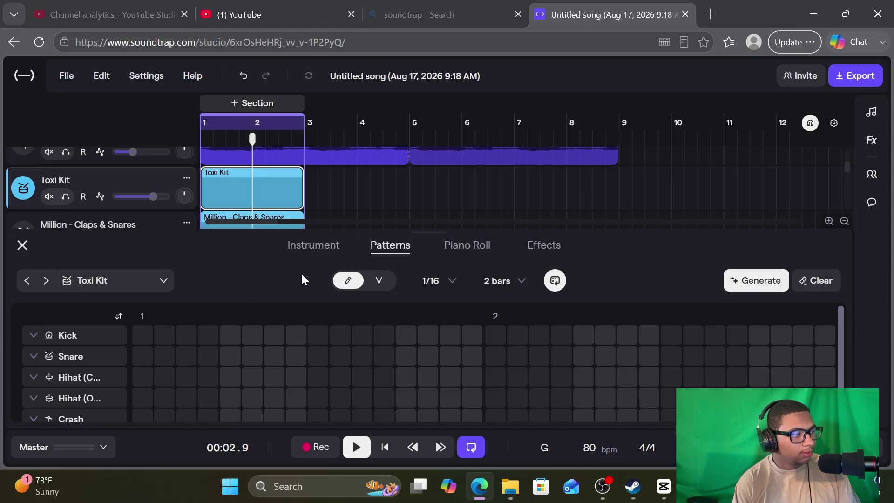
scroll(308, 172, "down", 1)
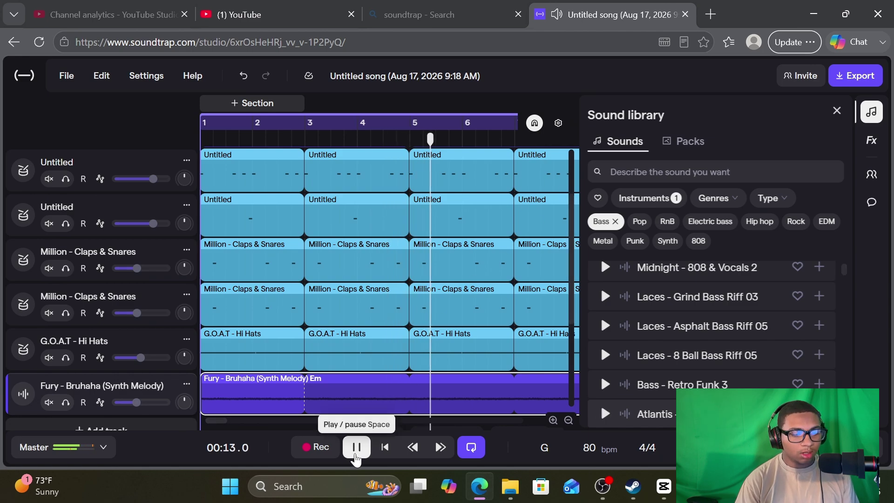
Stop the song, preview the Atlantis bass loop and look over the track list
left_click(356, 458)
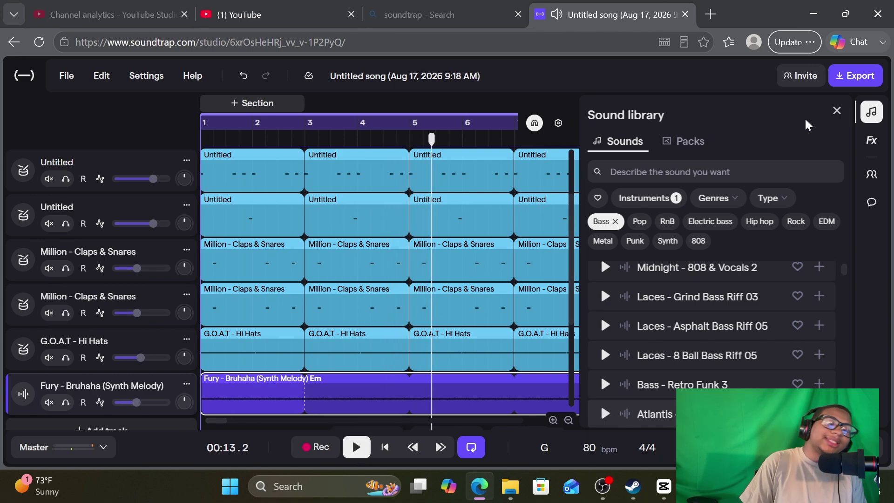
left_click(605, 413)
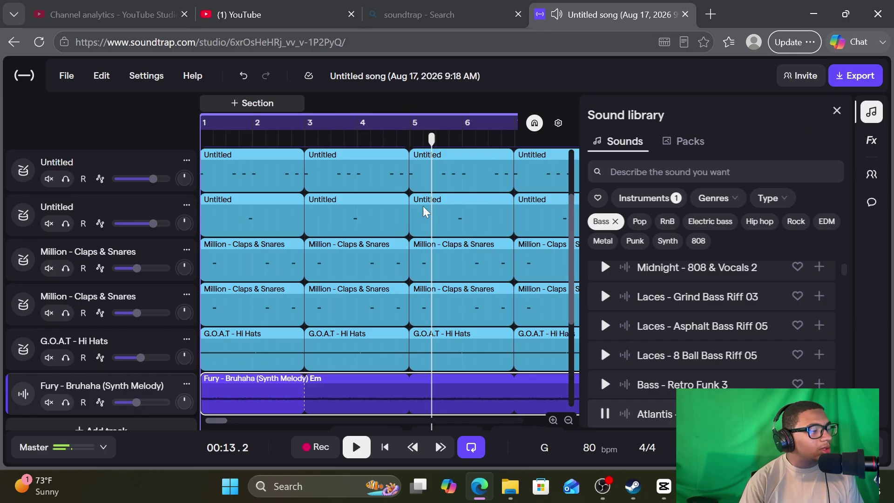
mouse_move(230, 276)
scroll(230, 276, "up", 2)
scroll(99, 235, "down", 5)
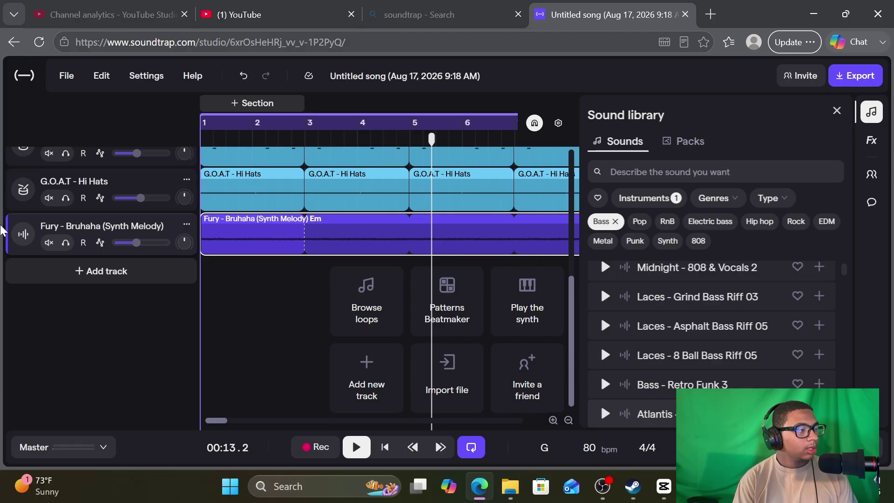
Check the Fury - Bruhaha track's effects, close them and play the song from the start
left_click(16, 246)
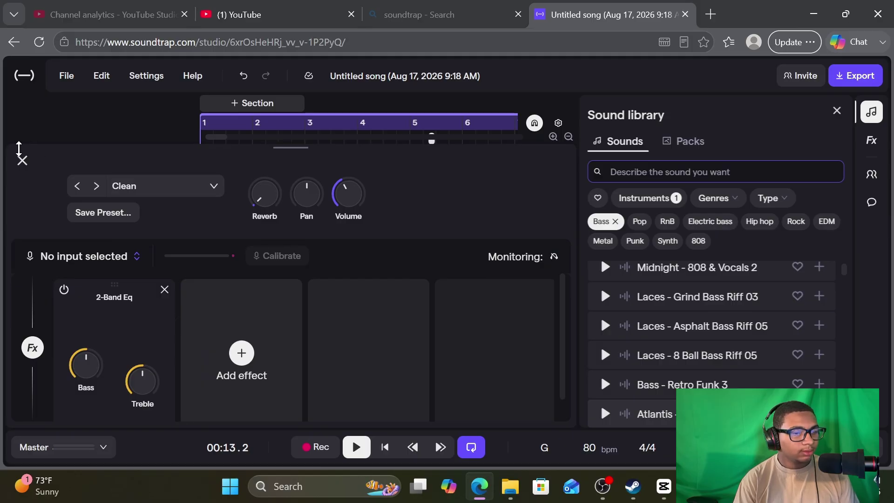
left_click(22, 160)
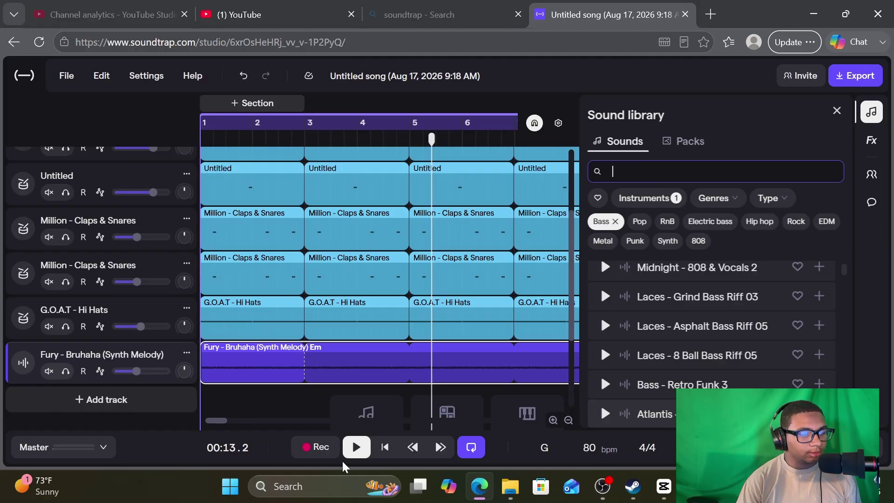
left_click(356, 447)
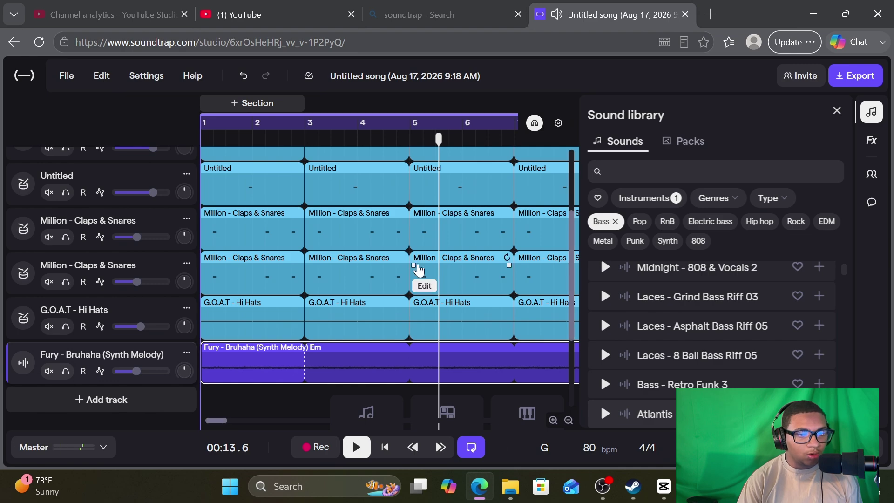
left_click_drag(320, 139, 200, 140)
key("space")
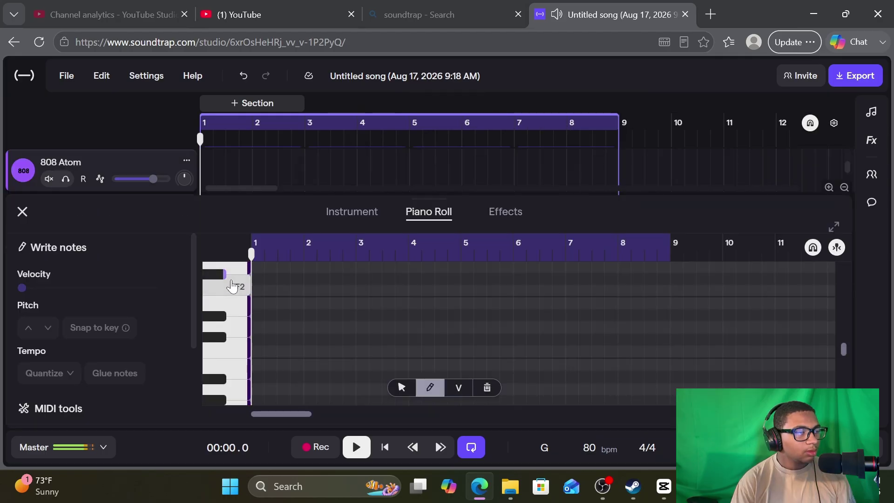
Audition 808 Atom keys around E2, draw a note about one bar long at bar 1 and close the piano roll
left_click(228, 303)
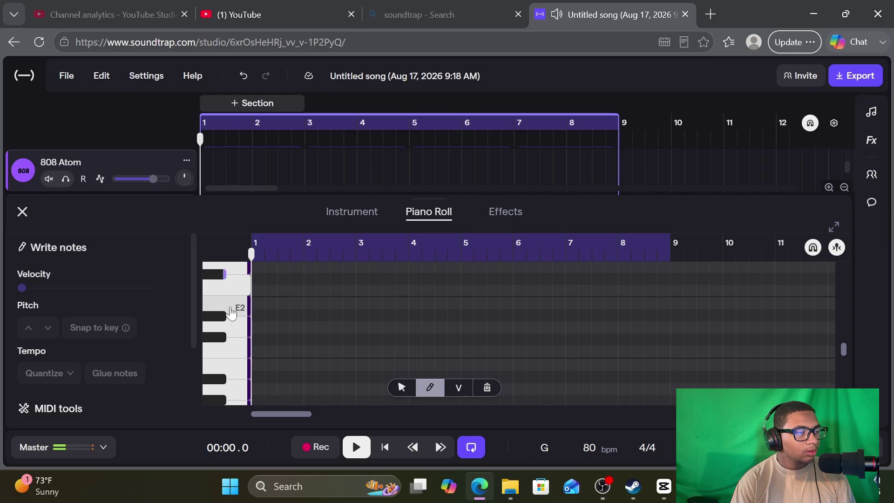
left_click(237, 322)
mouse_move(252, 315)
left_mouse_down()
mouse_move(303, 324)
mouse_move(302, 314)
left_mouse_up()
left_click(296, 318)
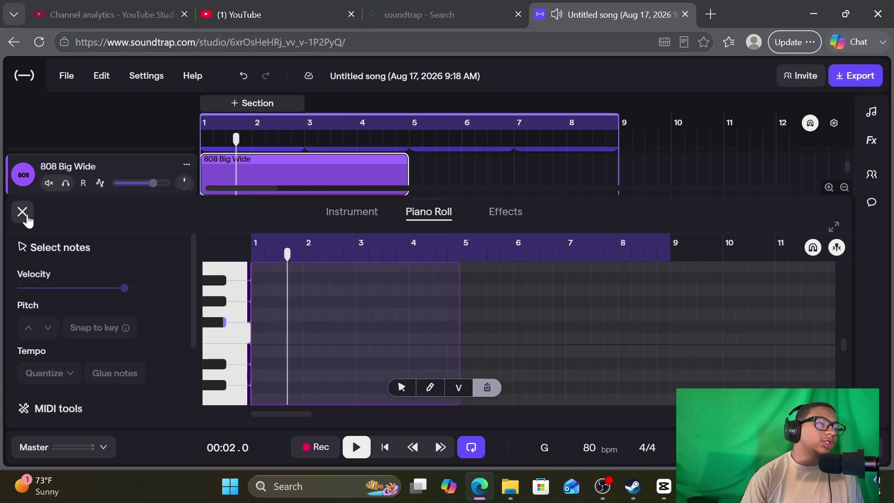
left_click(22, 211)
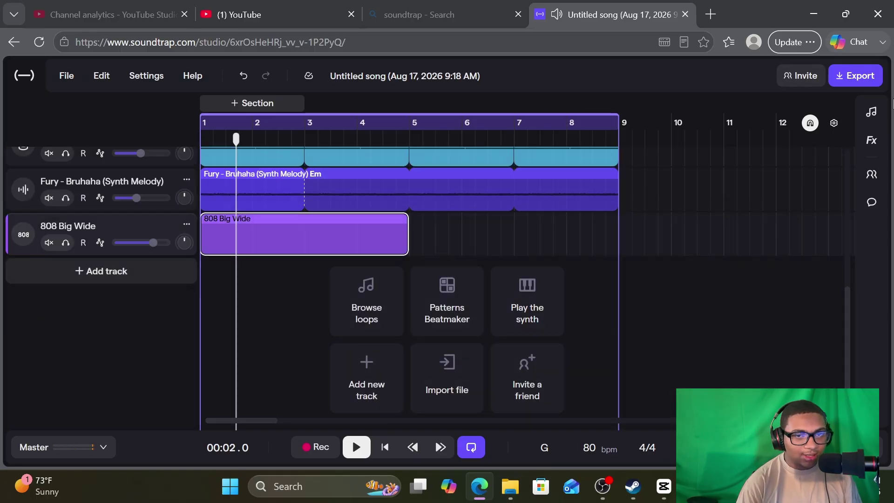
Reopen the sound library and preview the Laces - Grind Bass Riff 03, Asphalt Bass Riff 05 and 8 Ball Bass Riff 05 loops
left_click(867, 112)
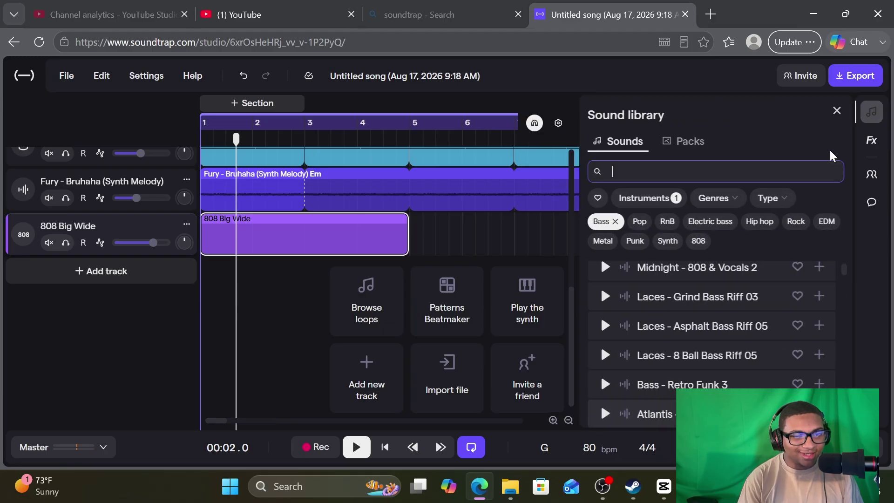
left_click(654, 302)
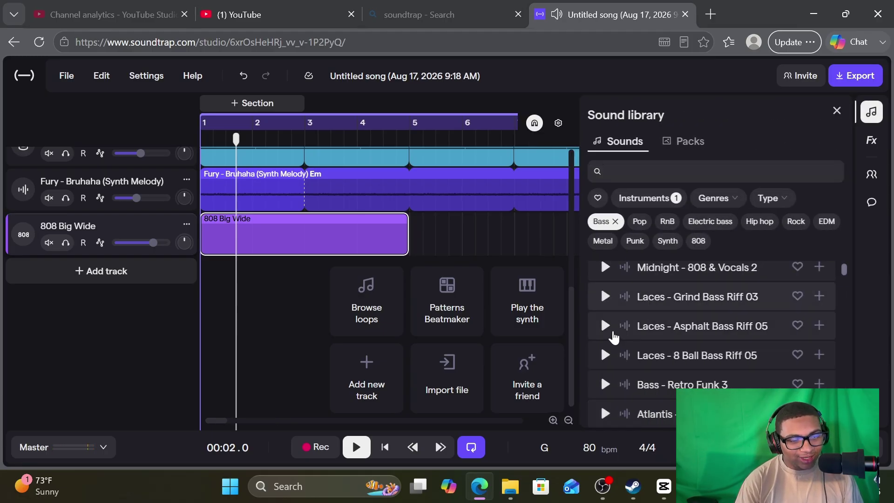
left_click(611, 333)
left_click(634, 365)
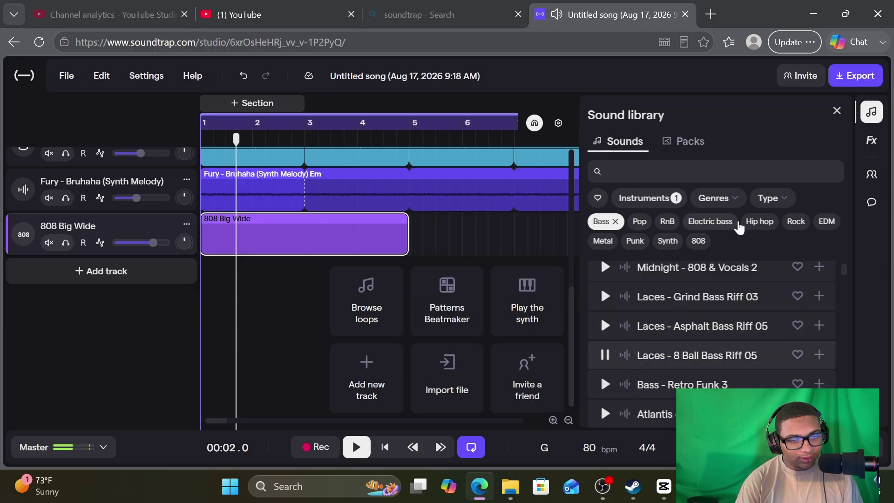
Add the Hip hop filter to the bass sounds and preview Lucid - 808 03 against the playing song
left_click(757, 222)
left_click(606, 279)
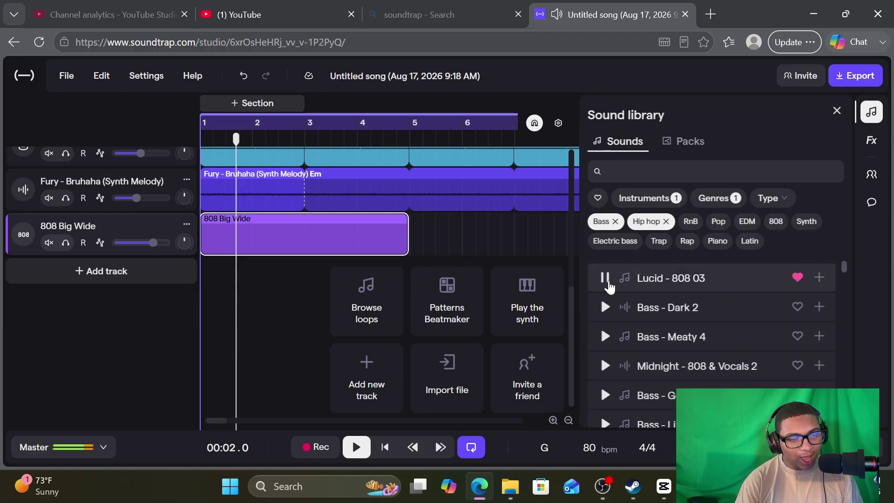
left_click(355, 447)
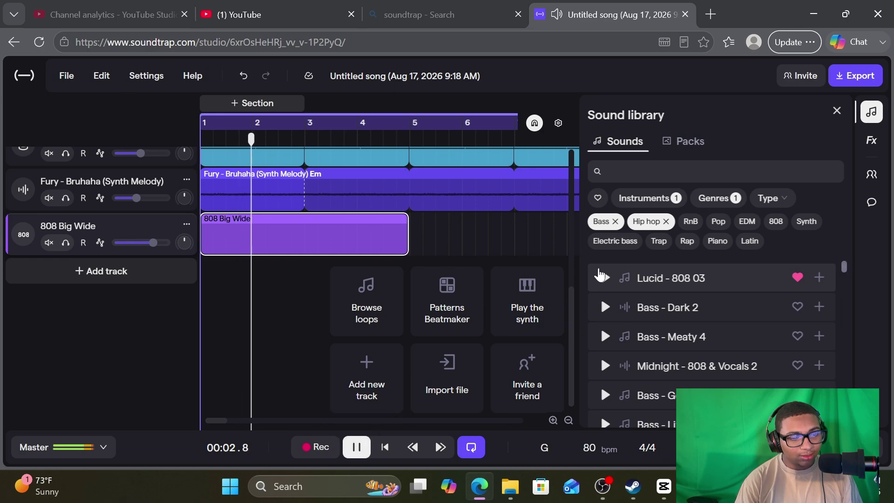
left_click(601, 276)
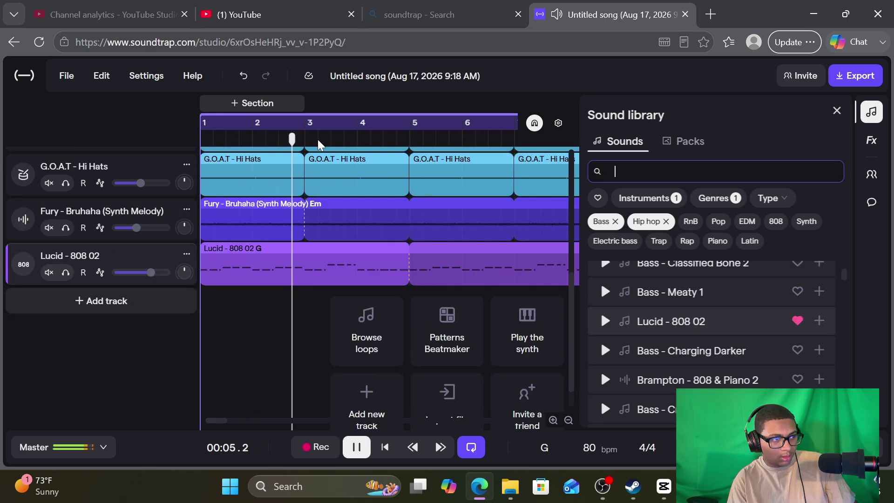
Return the playhead to the song's start, open the Lucid - 808 02 track's piano roll and play it
left_click_drag(294, 140, 132, 183)
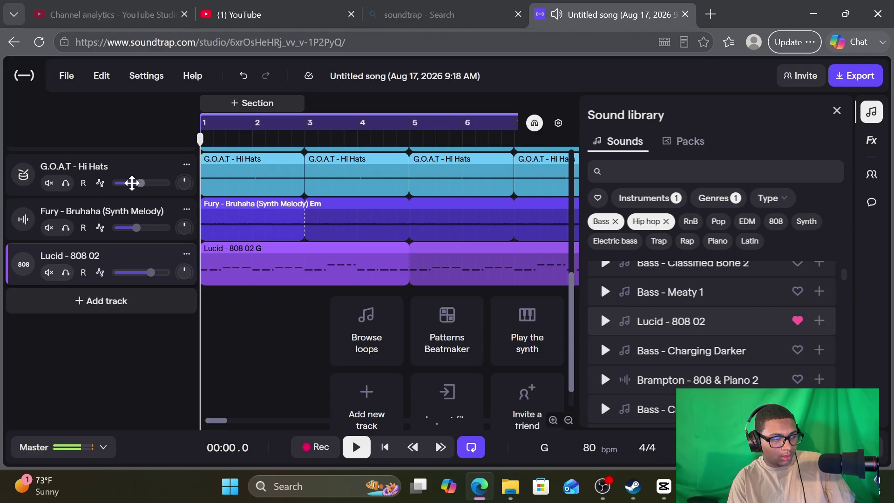
left_click(26, 262)
left_click(294, 209)
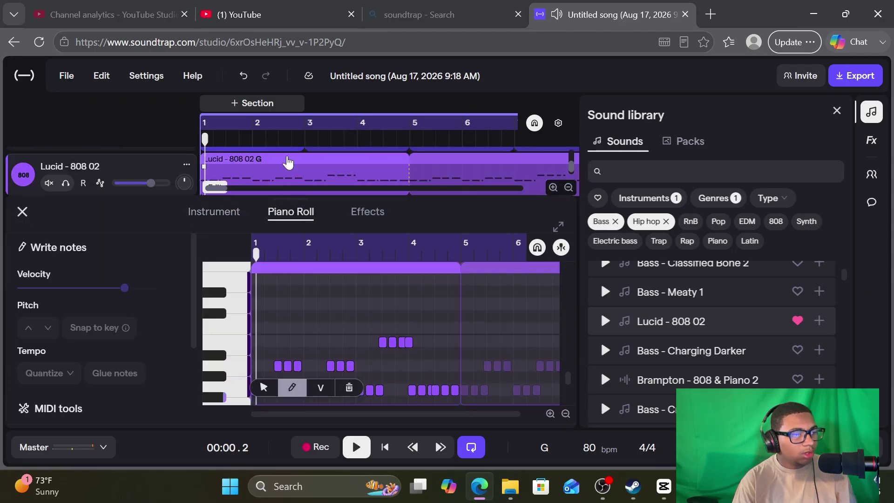
key("space")
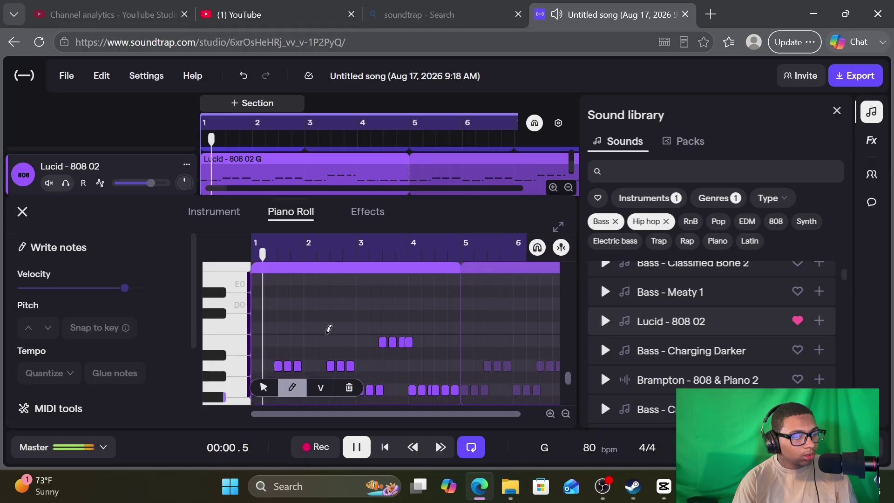
Close the piano roll, slightly lower the Lucid - 808 02 track's volume and stop playback
scroll(328, 329, "down", 1)
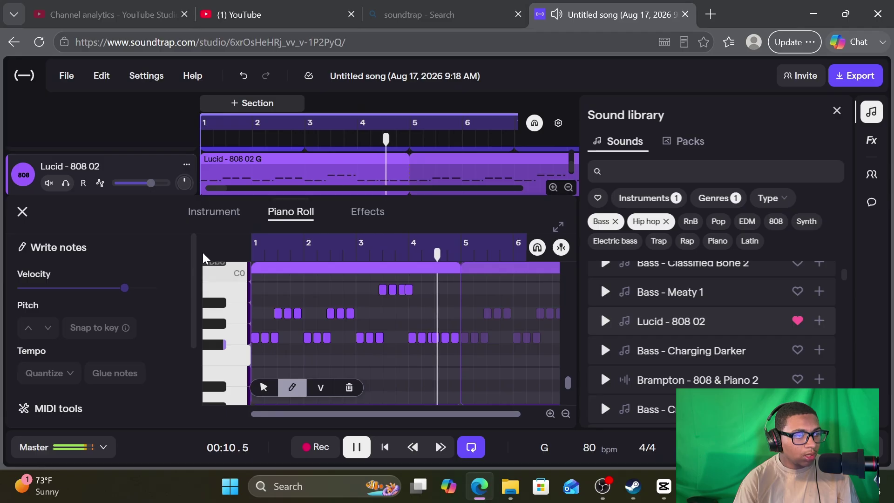
left_click(22, 211)
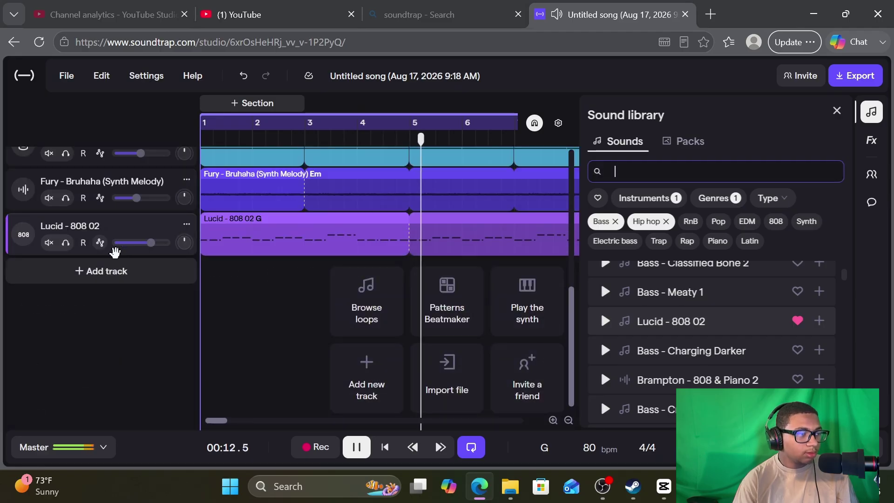
left_click_drag(150, 243, 141, 243)
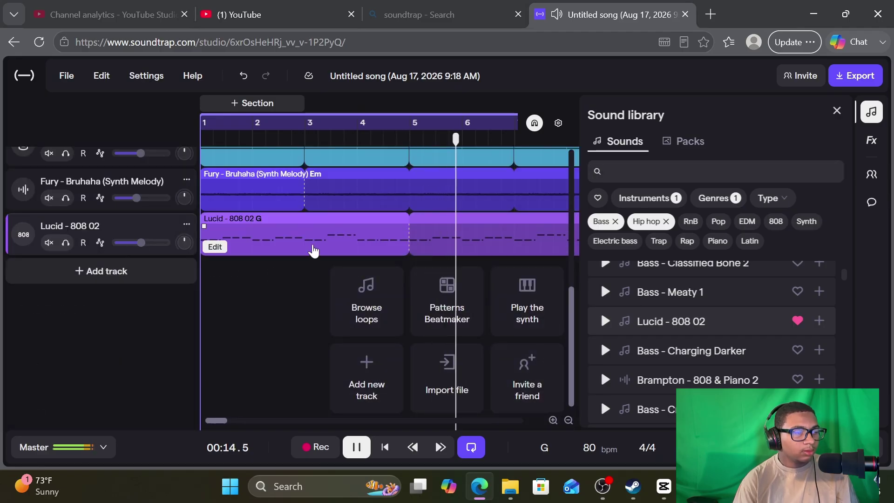
key("space")
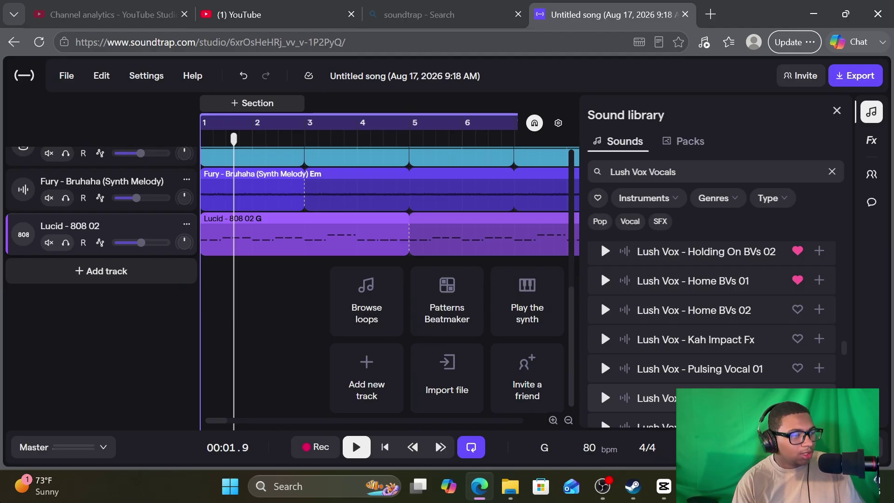
Clear the Lush Vox Vocals search, browse the instrument filters and search the sound library for CRASH
scroll(500, 250, "up", 2)
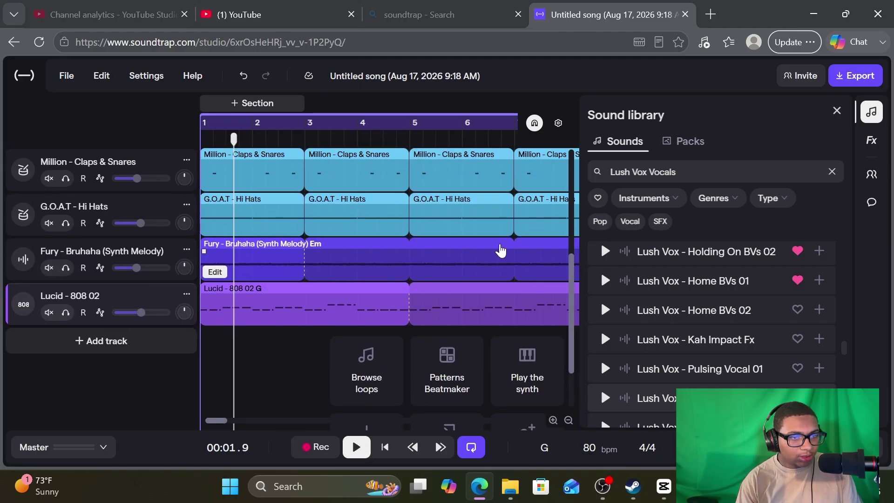
scroll(500, 250, "up", 2)
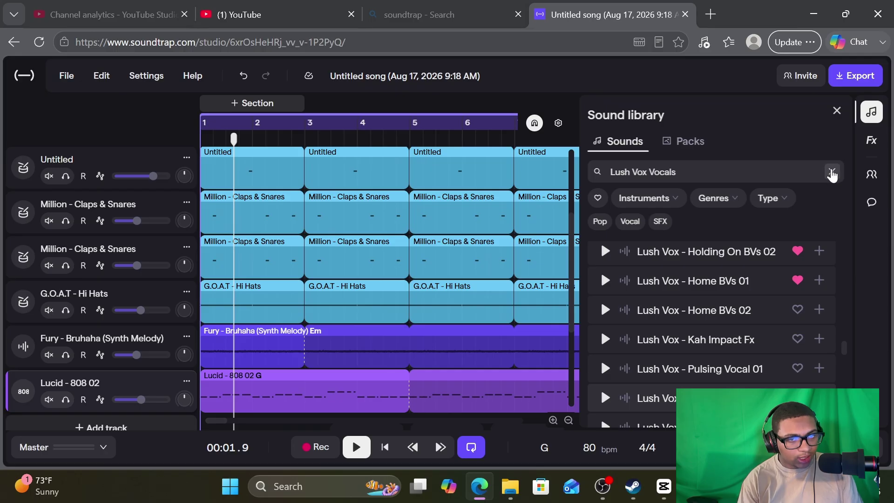
left_click(831, 173)
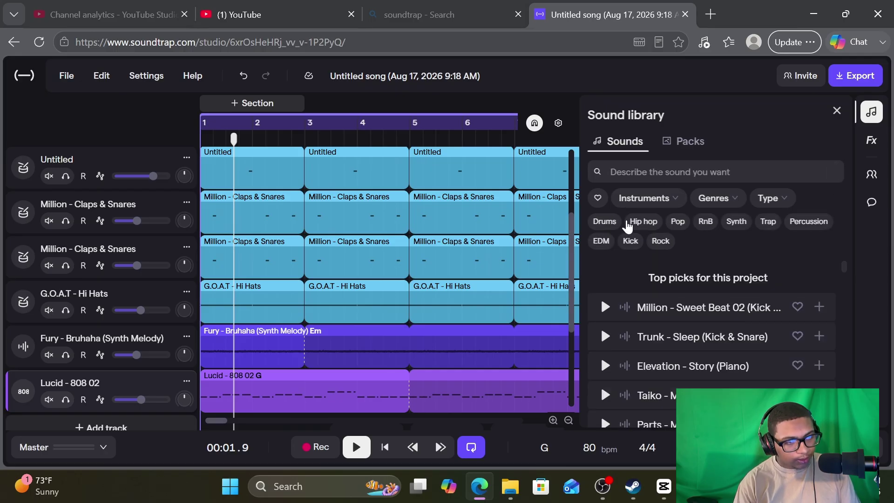
scroll(371, 284, "down", 3)
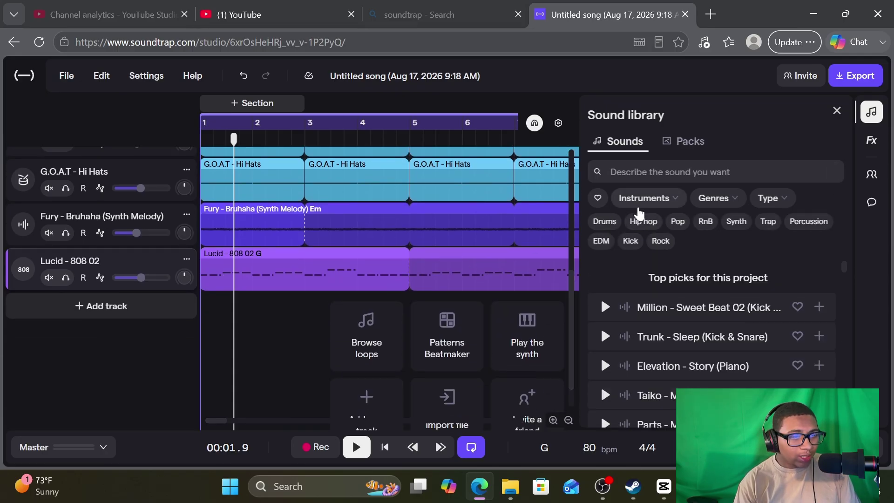
left_click(642, 200)
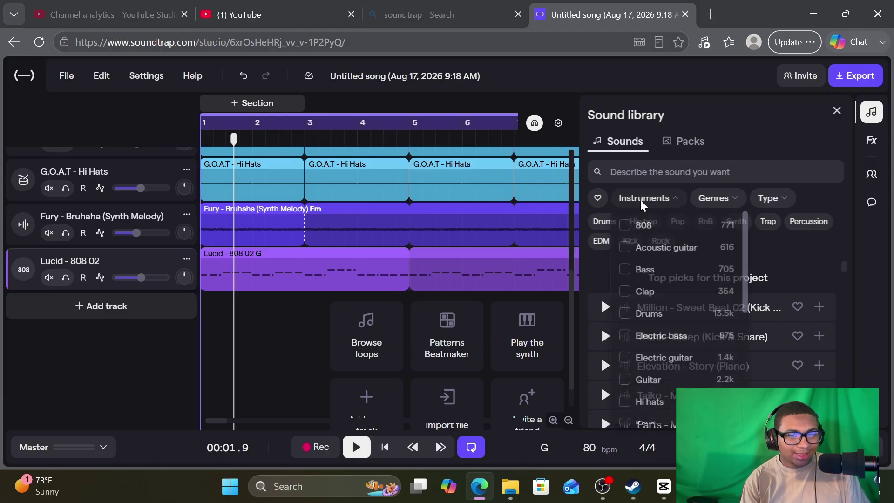
scroll(676, 294, "down", 3)
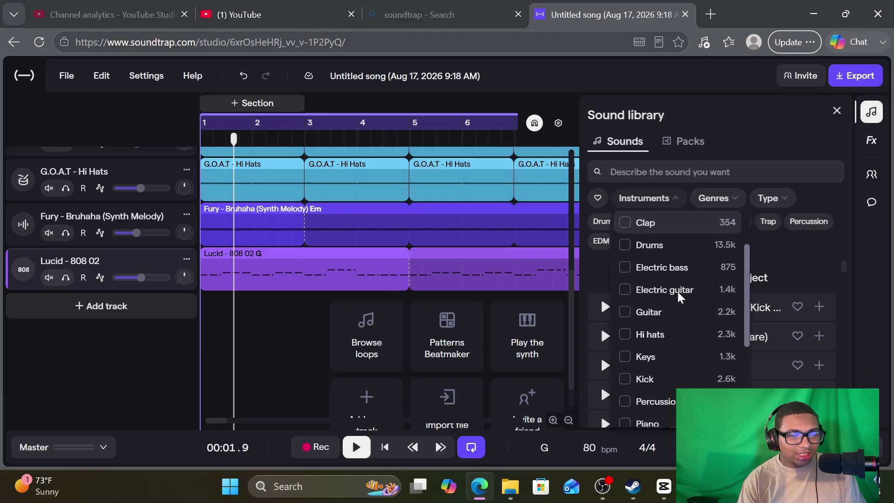
left_click(713, 171)
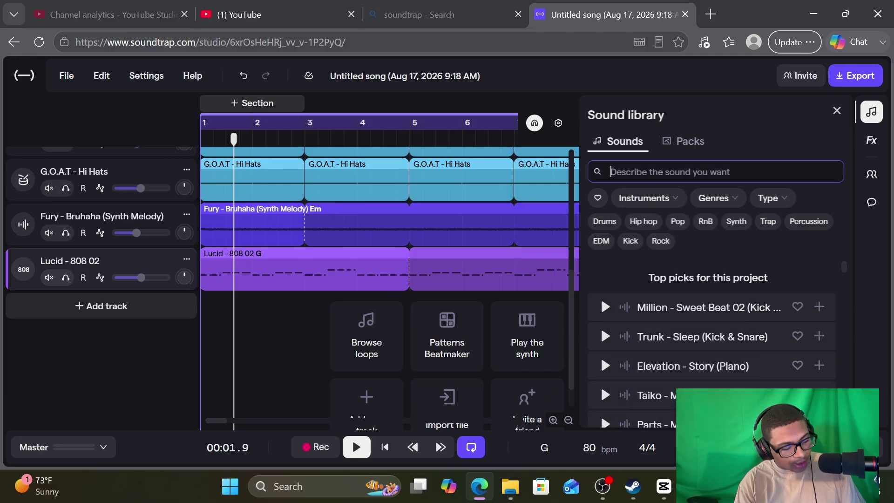
type("CR")
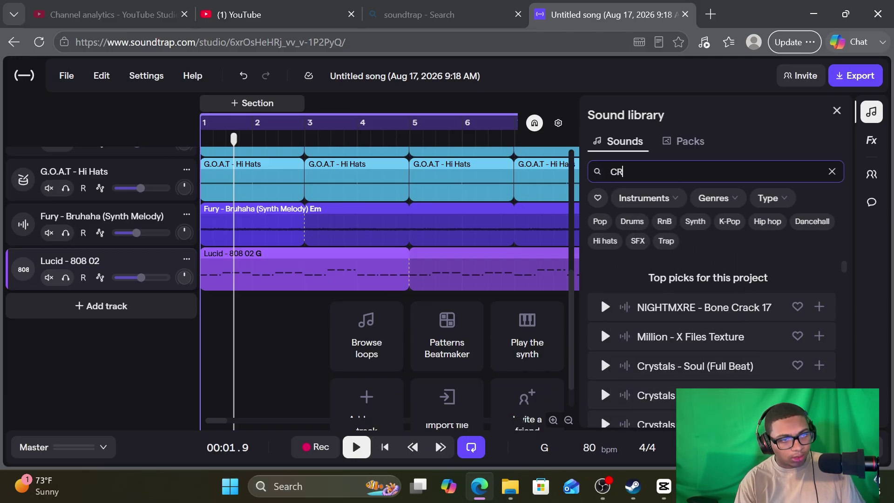
type("ASH")
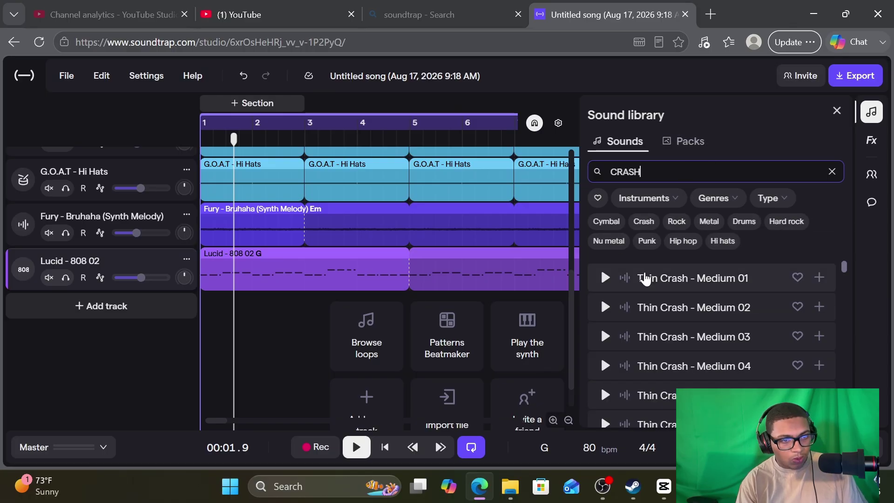
Limit the library to favourites, search for OLD and add Old School Love - Crash as a new track, closing the library
left_click(601, 202)
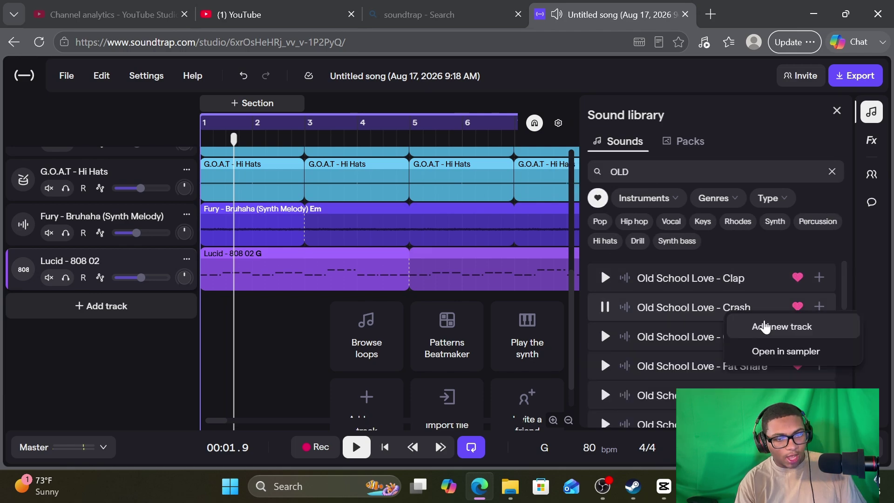
scroll(465, 308, "up", 5)
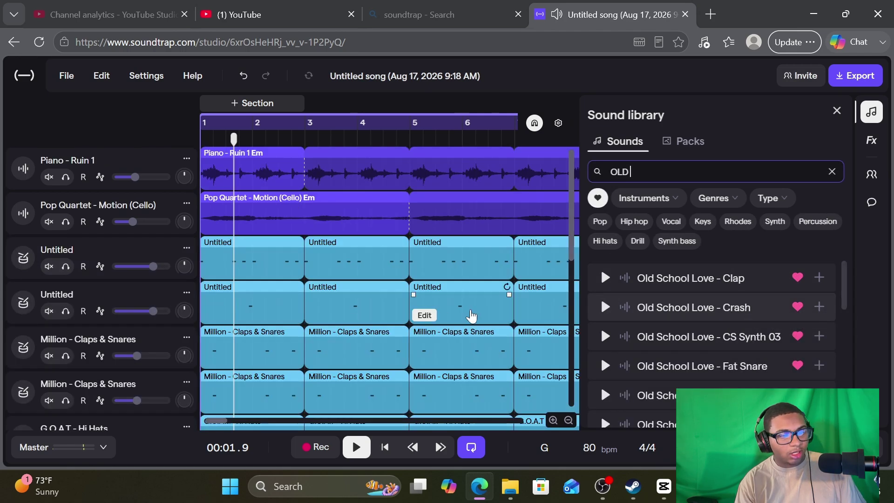
scroll(279, 215, "down", 2)
scroll(281, 217, "down", 2)
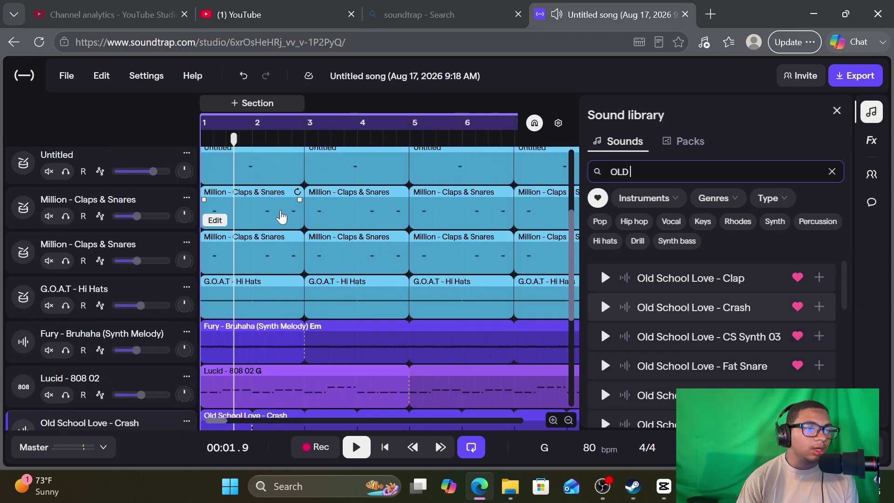
scroll(457, 297, "down", 2)
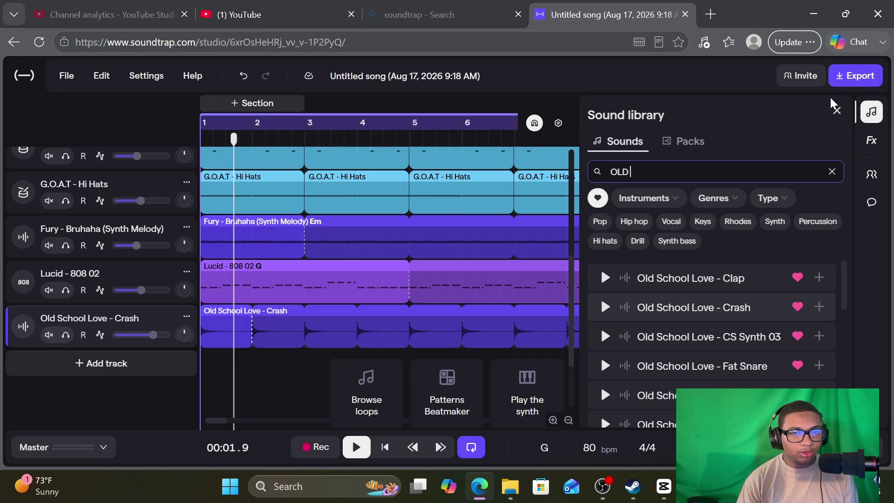
left_click(837, 110)
Split the Old School Love - Crash region at bar 2 and delete the part after the split
left_click(265, 237)
key("space")
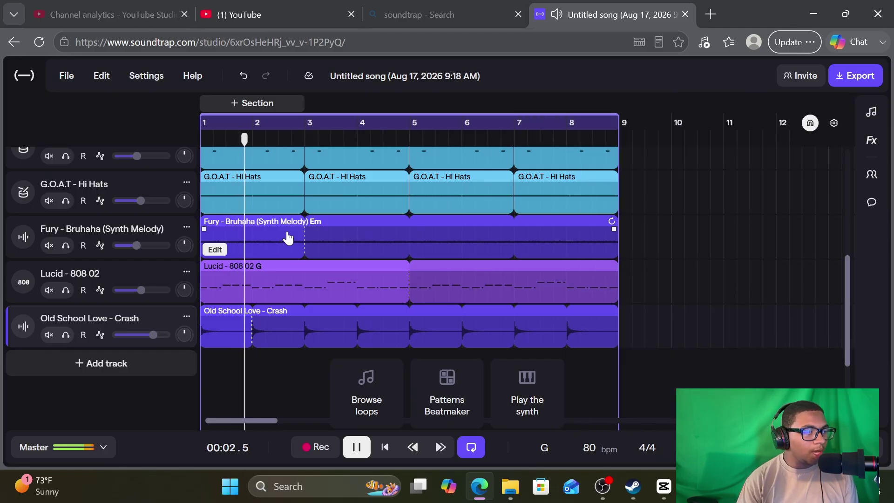
key("space")
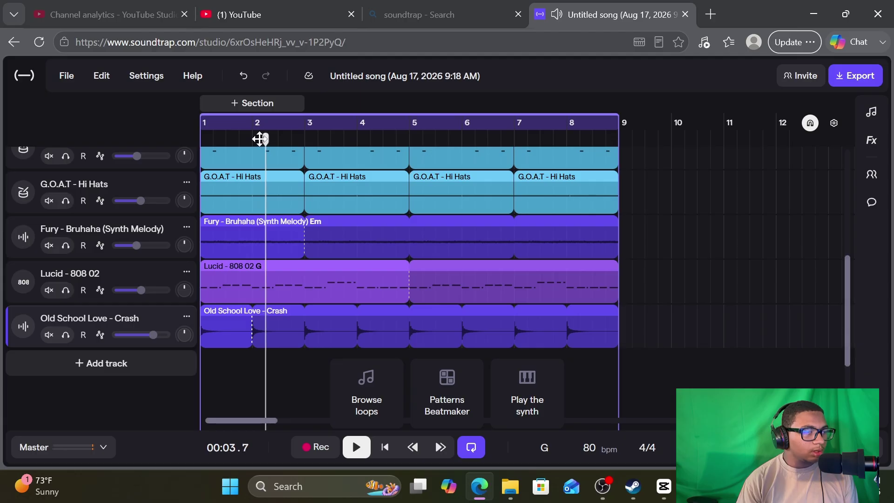
left_click_drag(260, 139, 252, 139)
left_click(291, 326)
right_click(291, 326)
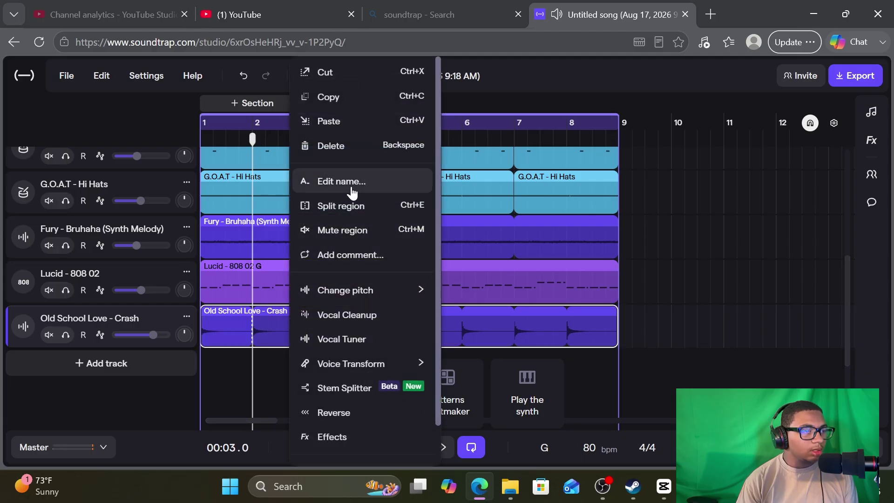
left_click(342, 205)
left_click(325, 326)
right_click(326, 325)
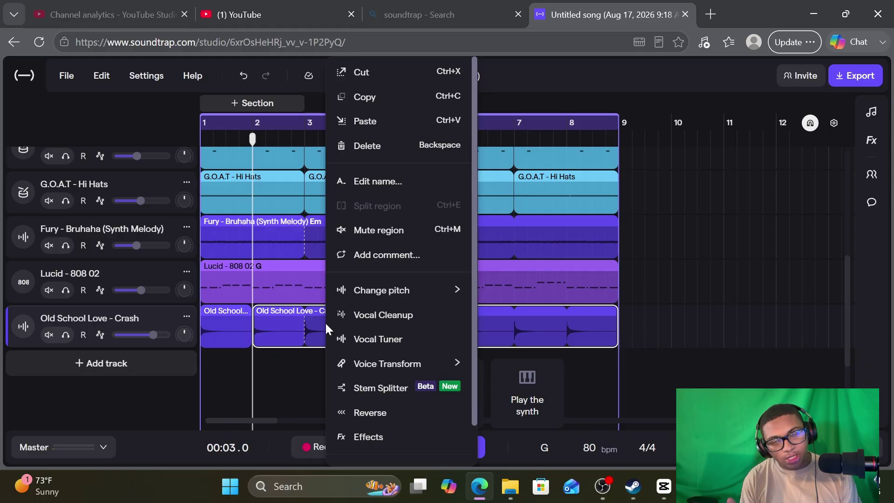
left_click(370, 146)
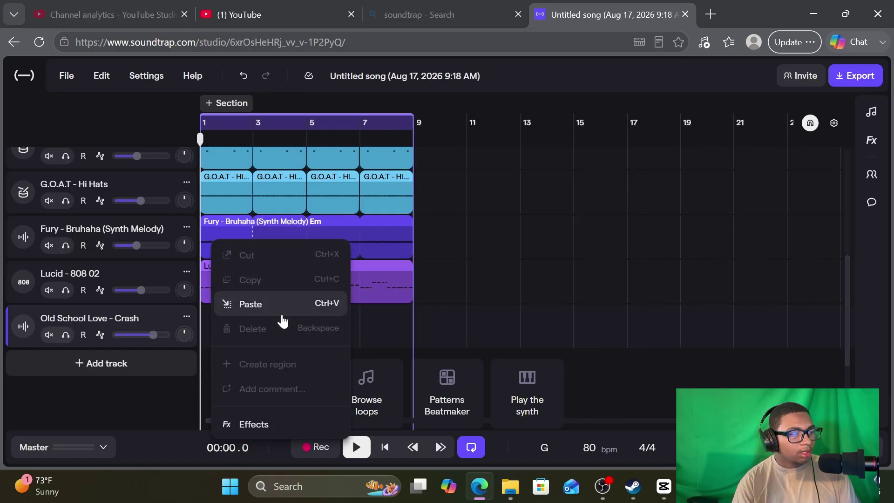
Paste a one-bar crash region at bar 1 of the crash track and play the song from its start
left_click(281, 314)
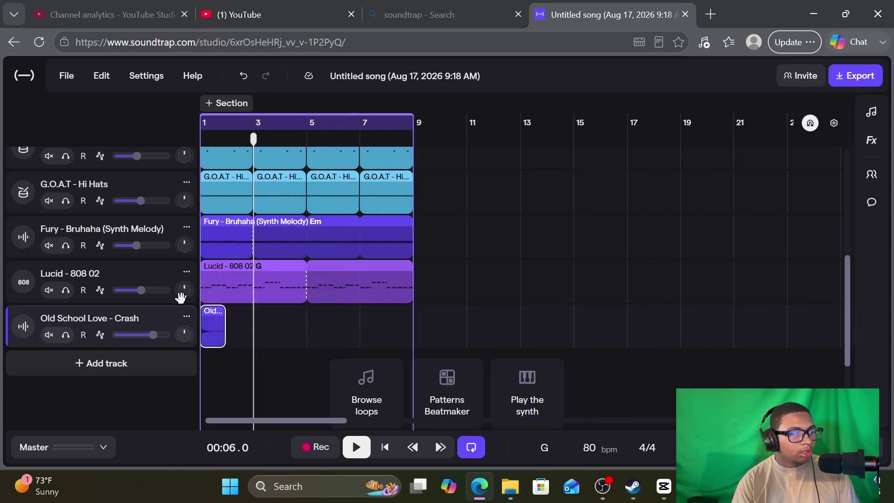
left_click(187, 317)
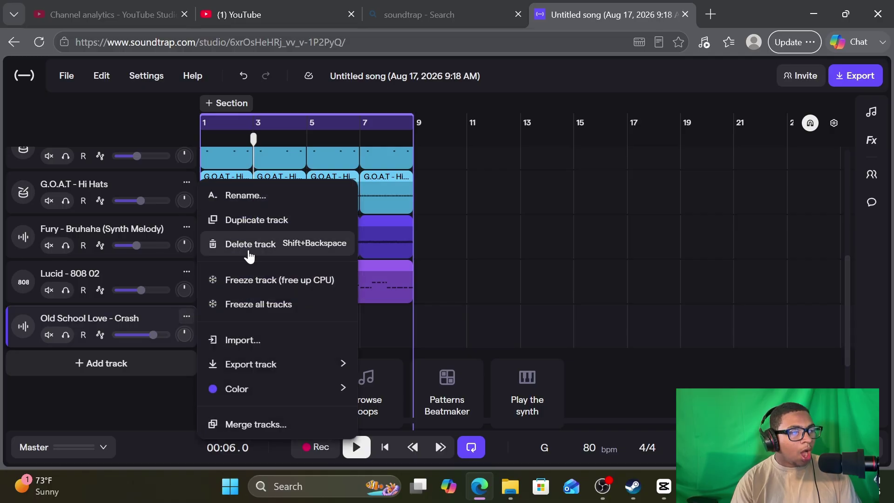
left_click(615, 295)
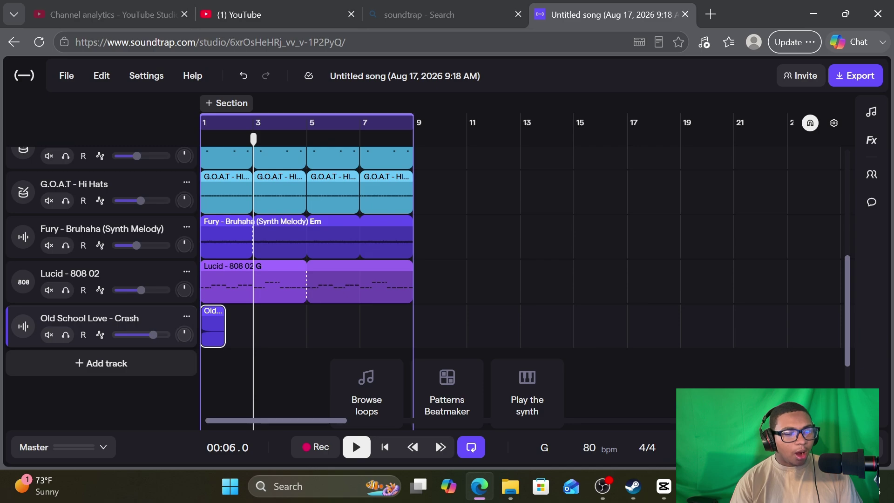
scroll(343, 261, "up", 3)
key("Home")
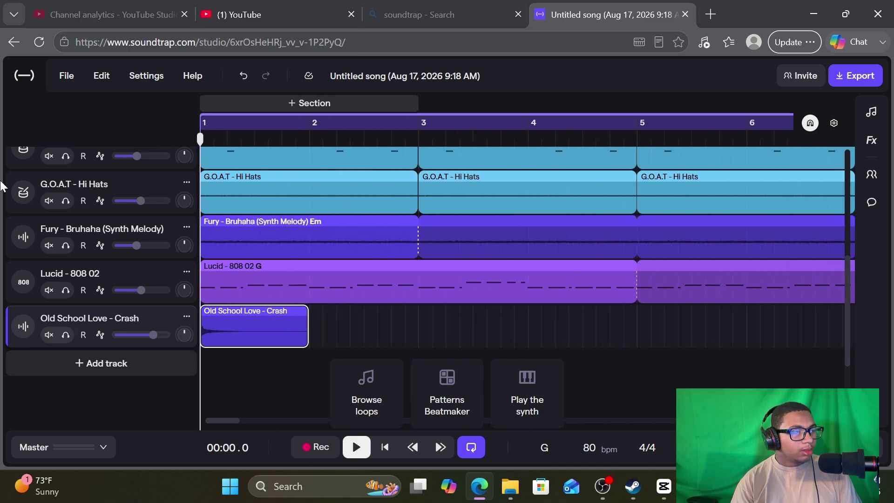
key("space")
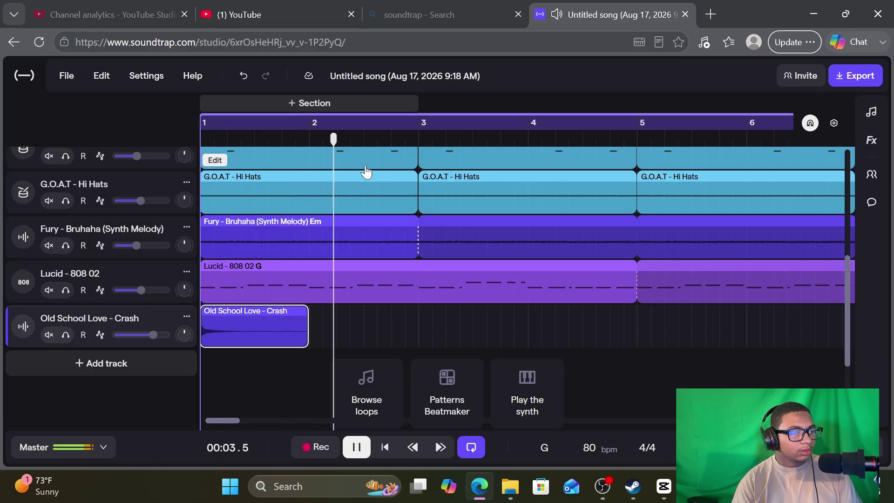
key("space")
Paste a second crash region at bar 3 and play the song from the start past that crash
left_click(311, 136)
left_click_drag(387, 145, 422, 150)
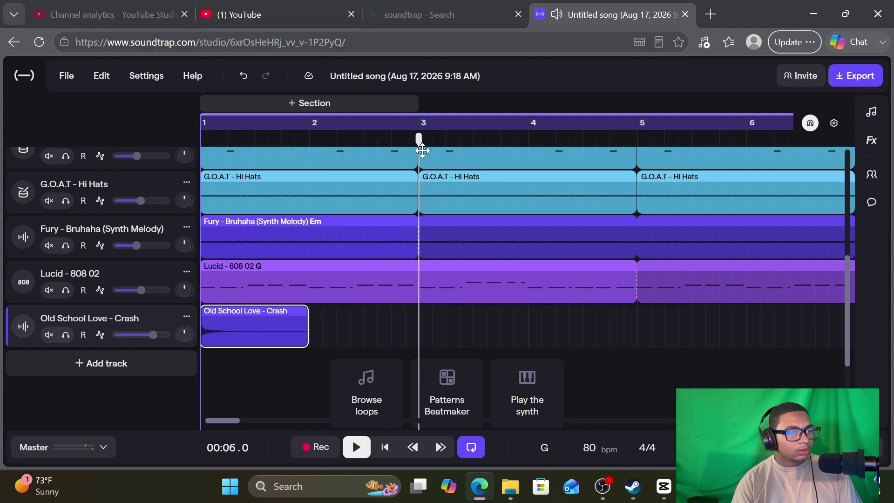
right_click(464, 335)
left_click(507, 301)
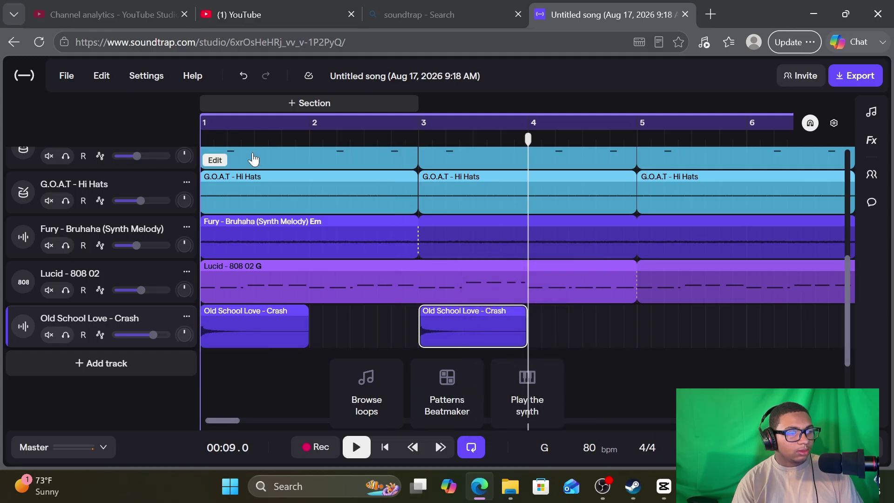
left_click_drag(261, 138, 1, 189)
key("space")
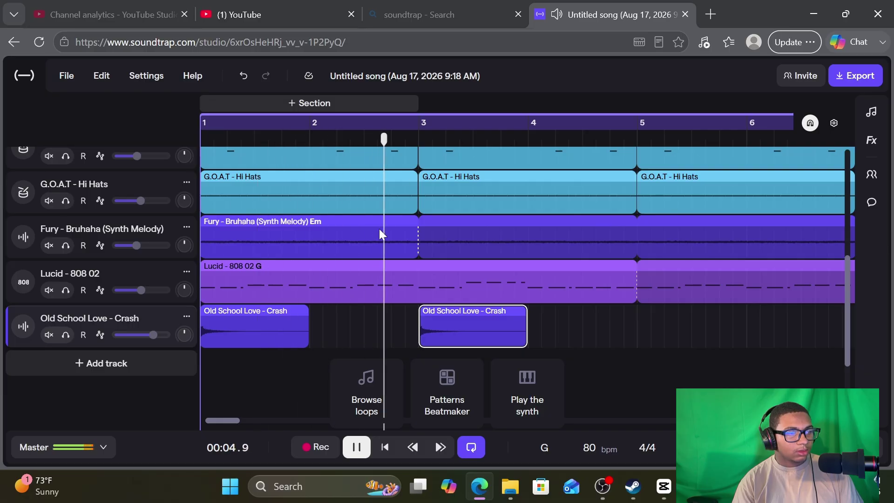
key("space")
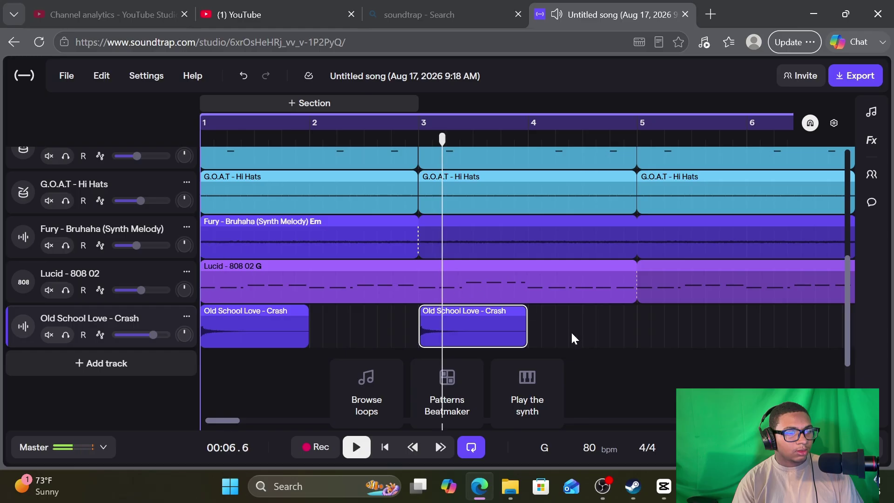
Delete both crash regions and the whole Old School Love - Crash track, and reopen the sound library
right_click(229, 321)
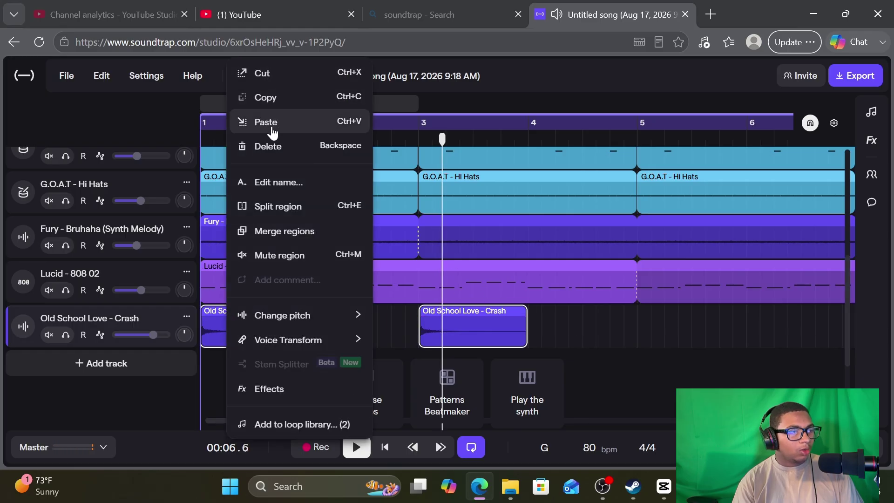
left_click(280, 152)
left_click(186, 316)
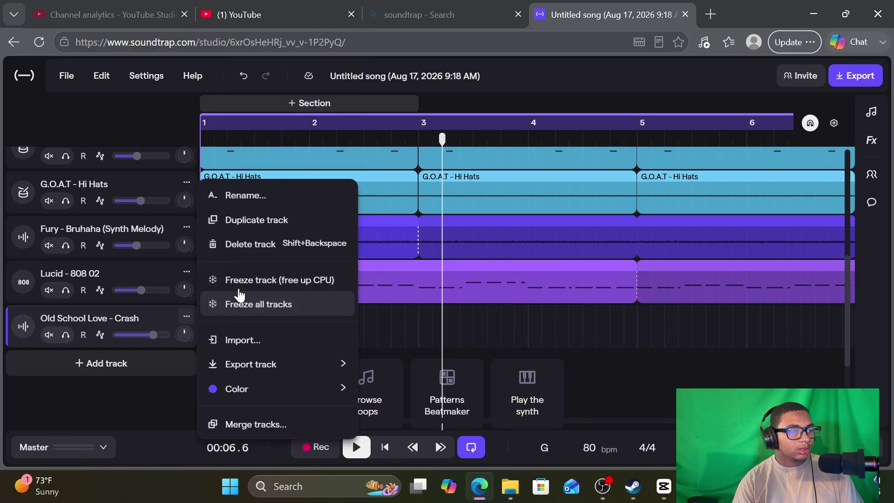
left_click(284, 253)
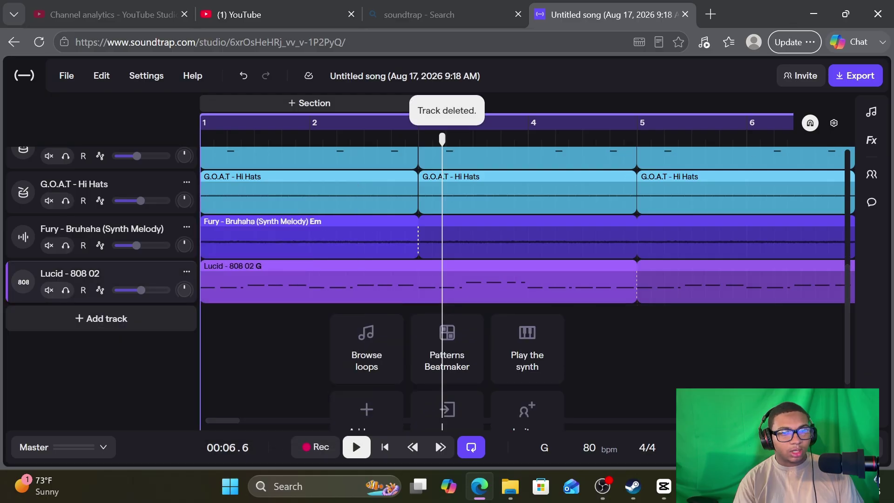
left_click(869, 114)
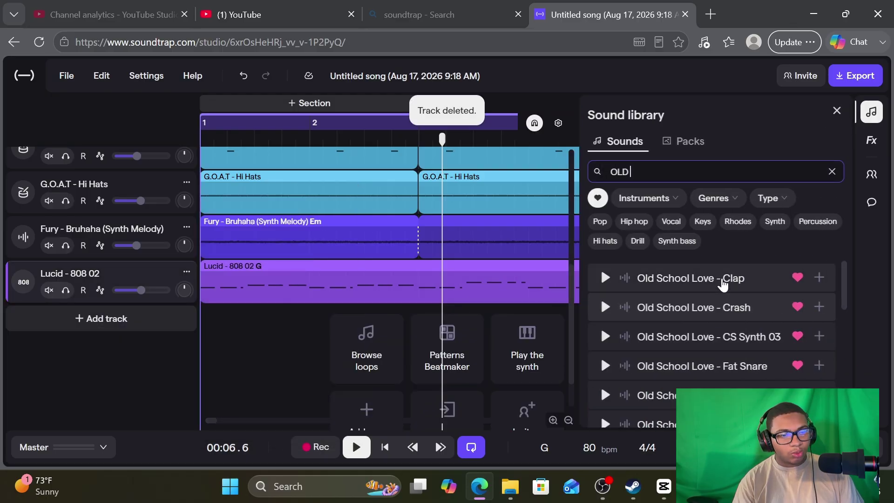
Add the Old School Love - Crash sound from the sound library as a new track
left_click(746, 286)
left_click(746, 303)
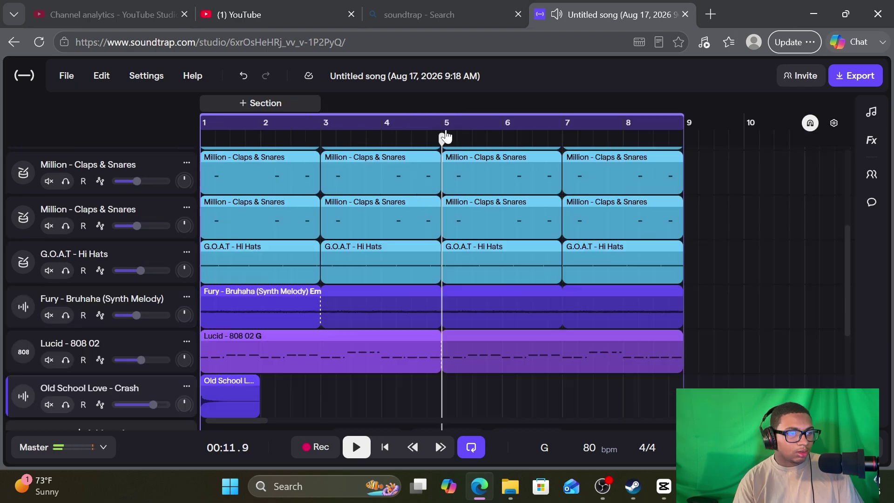
Paste copies of the one-bar crash region at bar 5 and bar 9 of the Old School Love - Crash track
left_click_drag(442, 138, 444, 137)
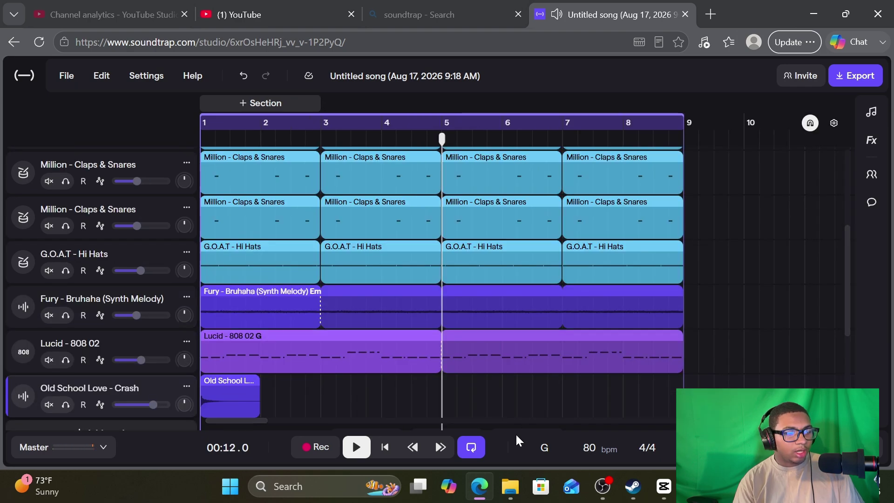
left_click(487, 404)
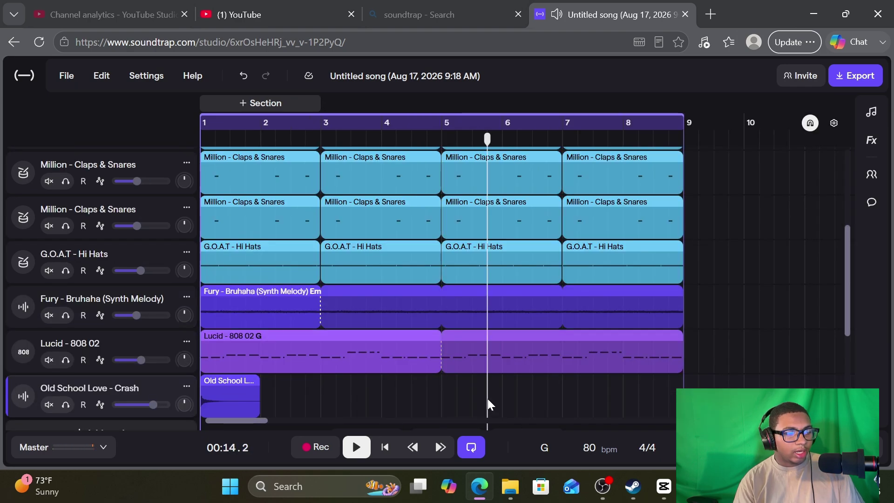
left_click(445, 134)
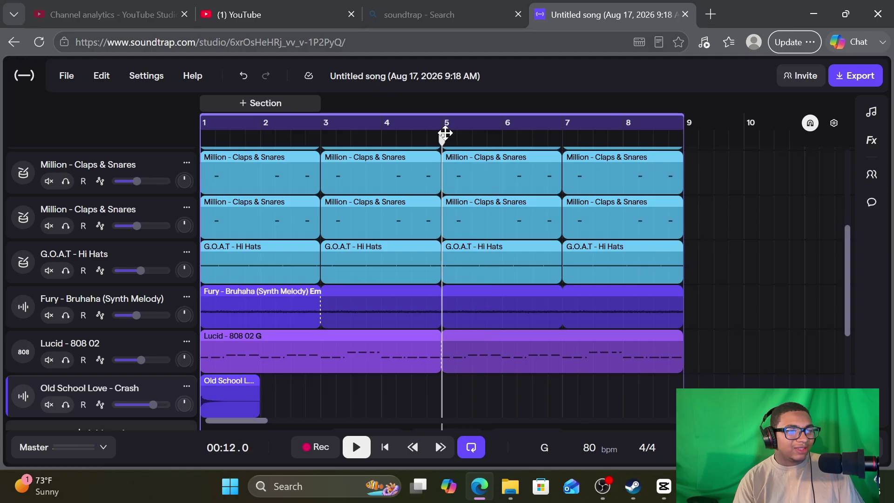
right_click(516, 389)
left_click(558, 302)
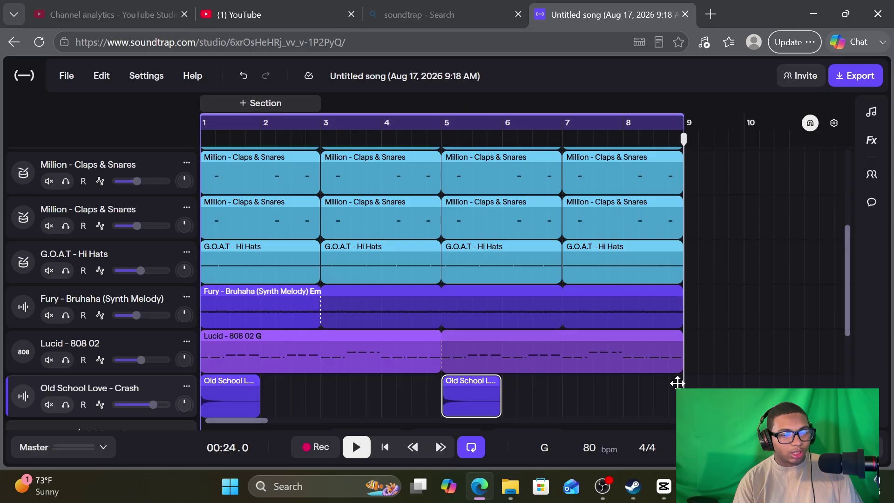
right_click(713, 386)
left_click(734, 304)
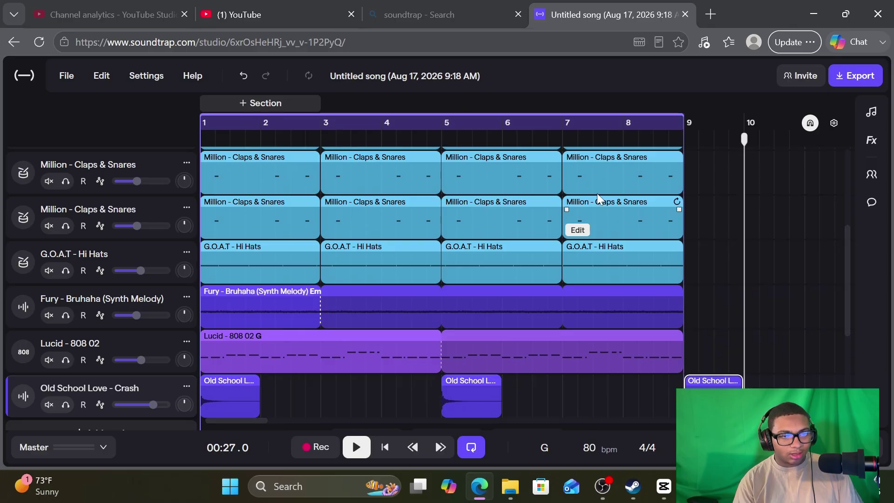
Play the song from its start past the crash at bar 5, then stop playback
left_click_drag(598, 135, 26, 181)
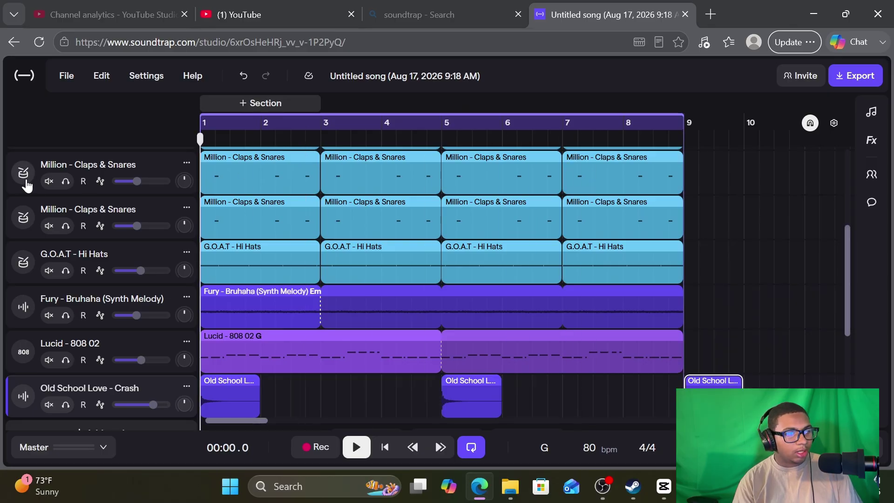
key("space")
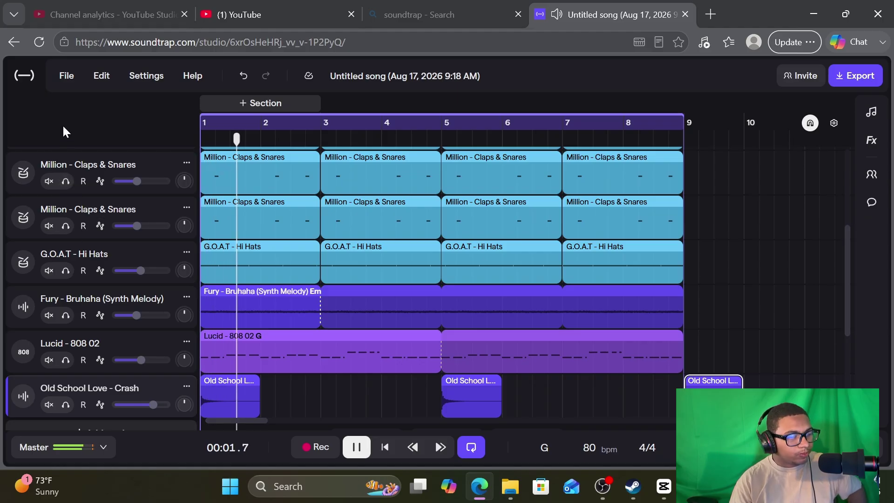
mouse_move(205, 208)
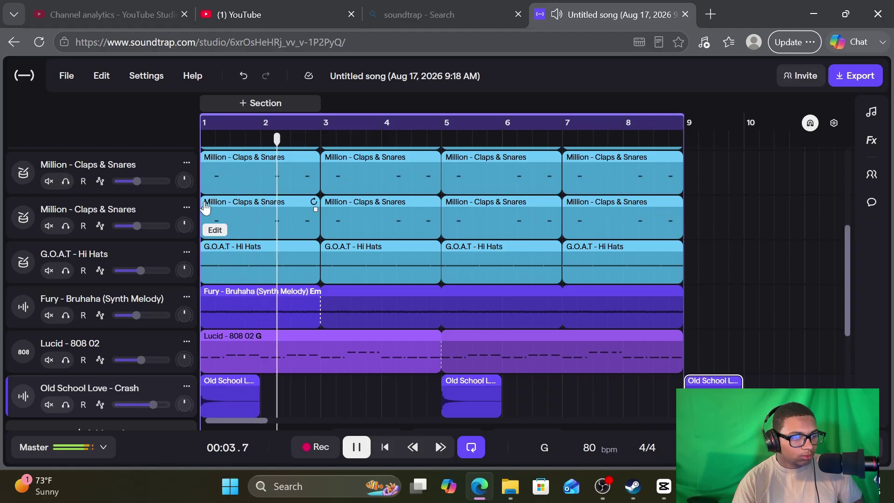
mouse_move(514, 256)
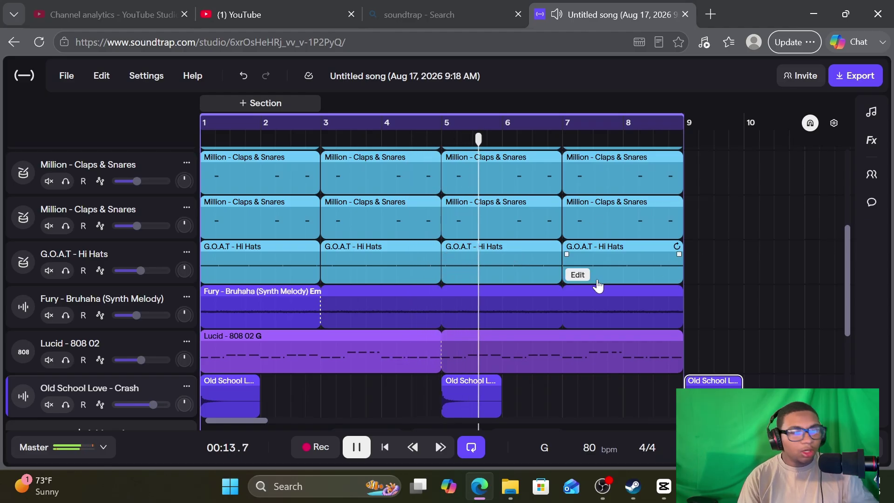
key("space")
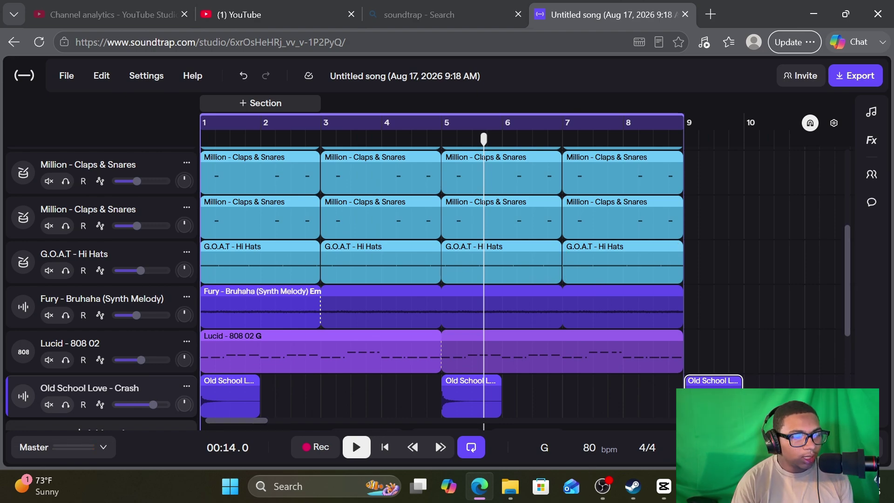
Replay the opening bars of the song to listen to the crash together with the full beat
scroll(771, 401, "down", 2)
left_click(771, 401)
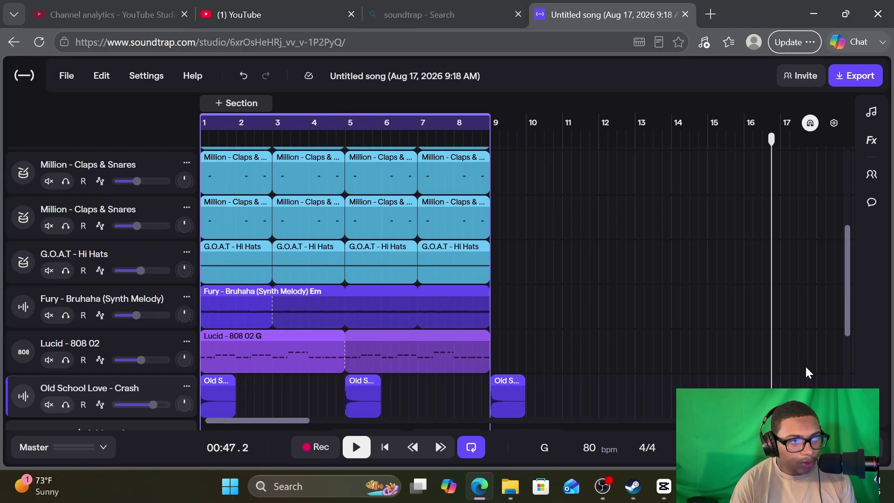
left_click(396, 134)
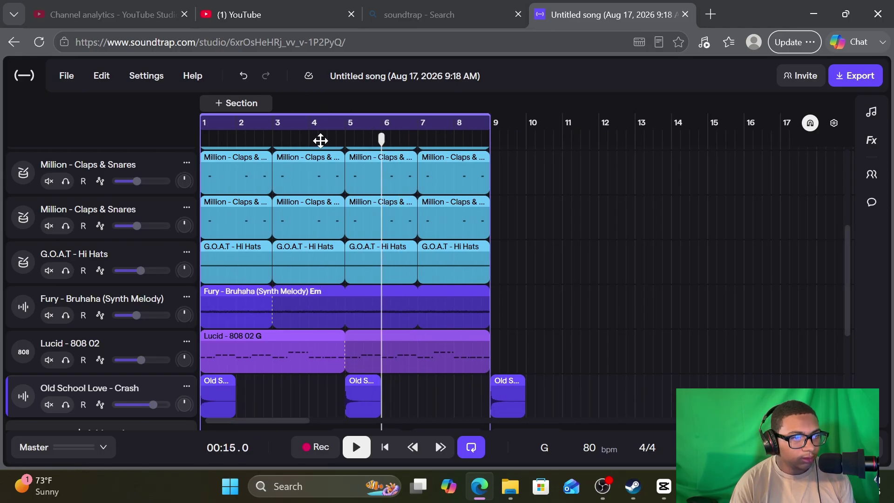
key("space")
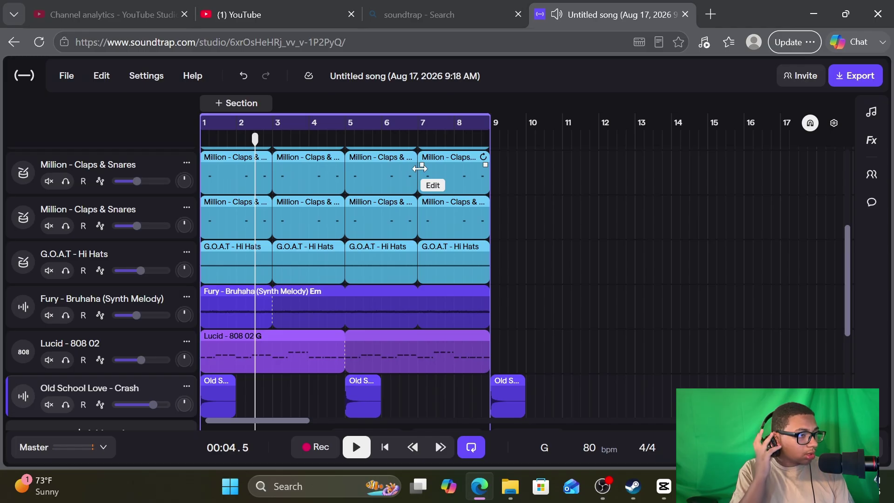
key("space")
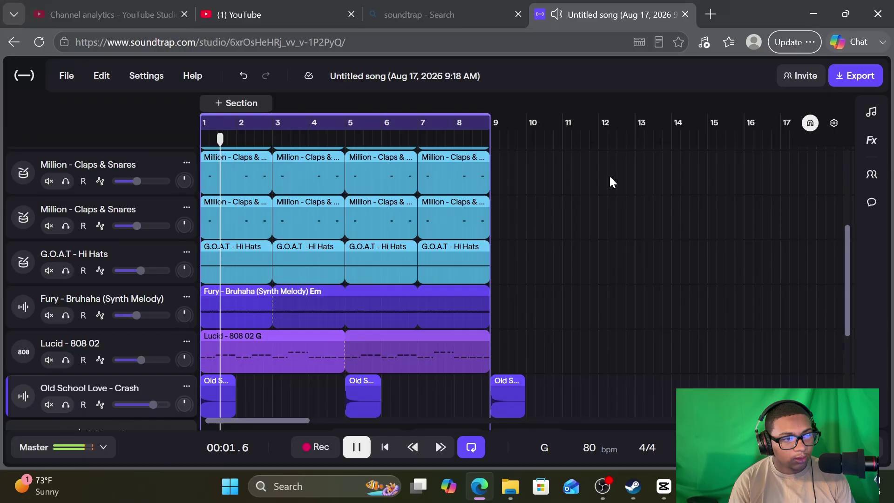
key("space")
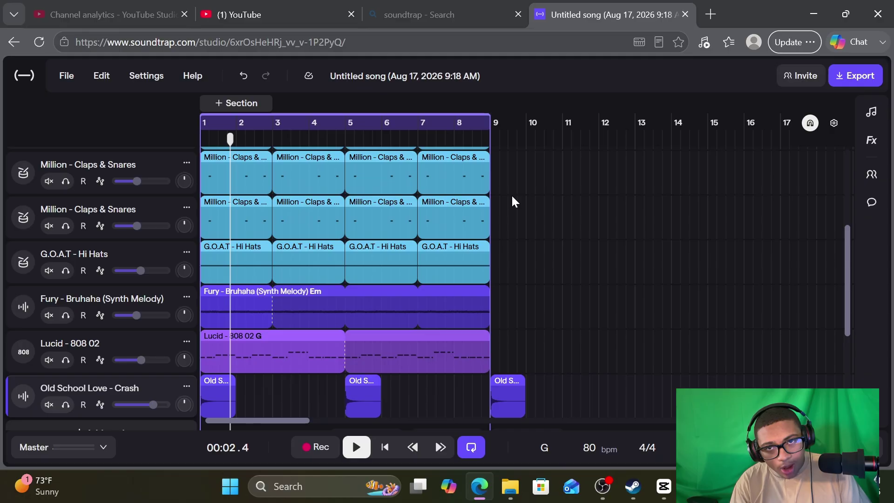
Add a Chorus section at the start of the song and extend it across bars 1 to 8
scroll(511, 197, "up", 5)
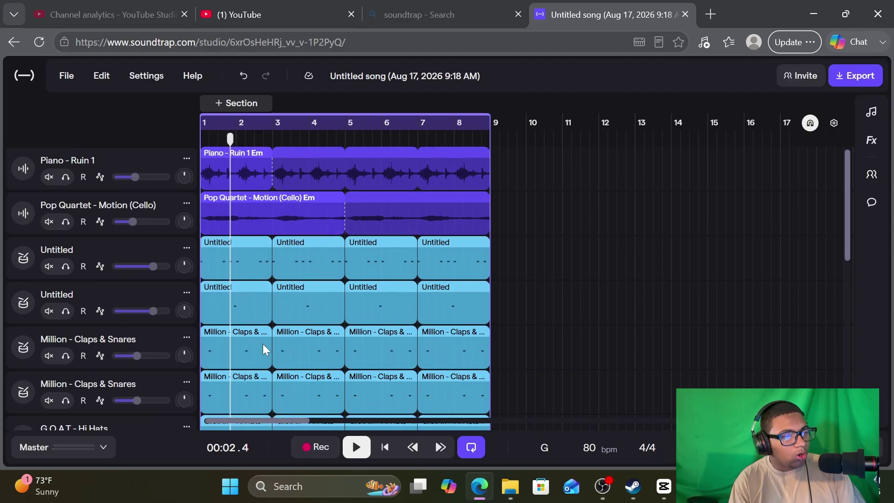
scroll(326, 195, "down", 1)
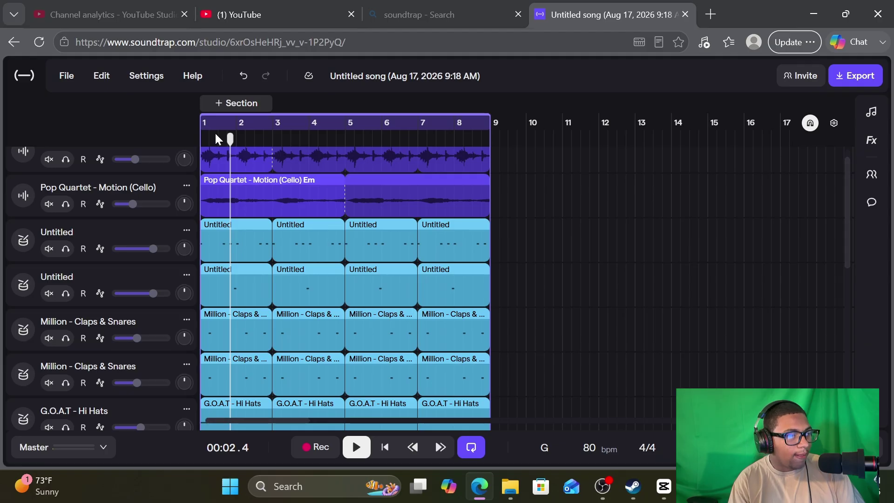
left_click(235, 103)
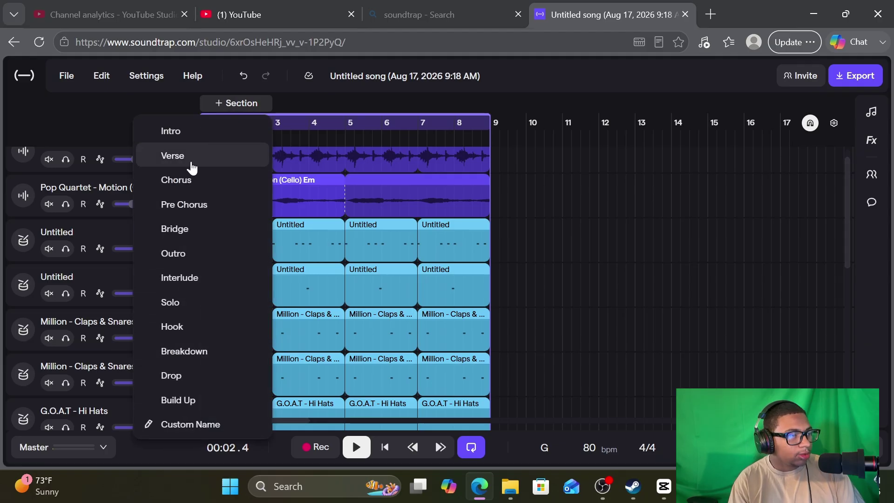
left_click(178, 189)
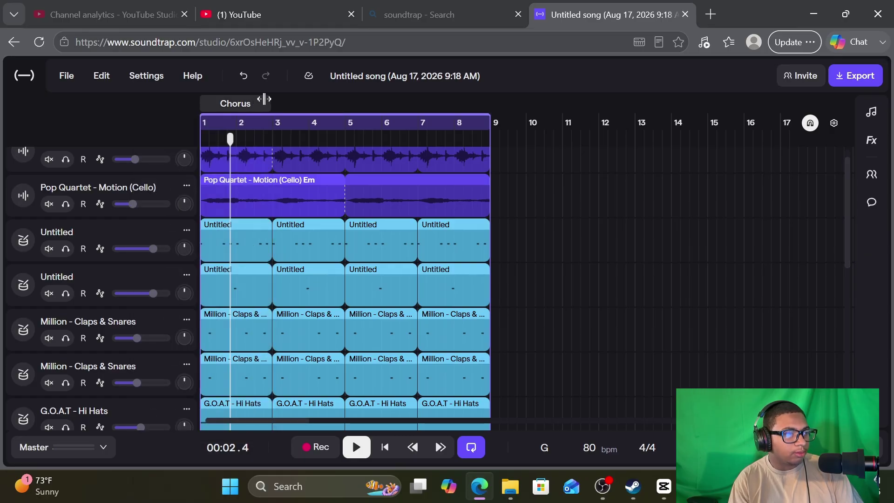
left_click_drag(264, 101, 459, 106)
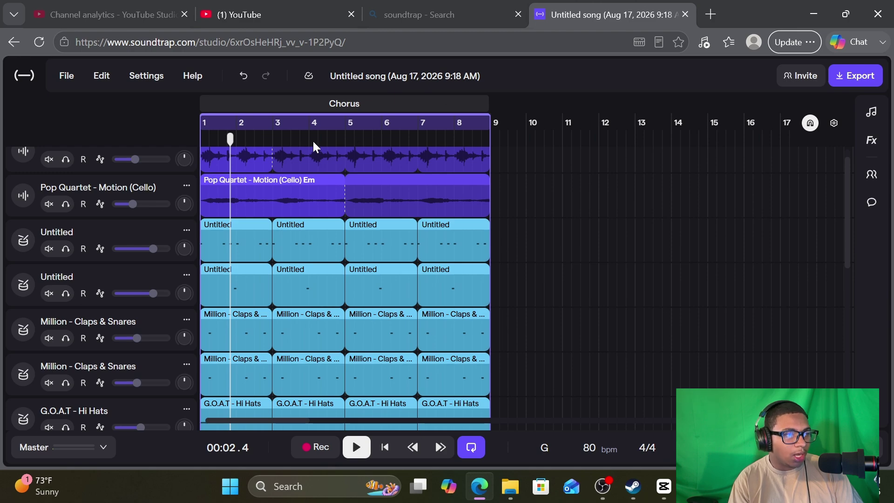
Select all drum regions from the first Untitled track down to G.O.A.T - Hi Hats and move them to start at bar 3
left_click_drag(499, 140, 432, 213)
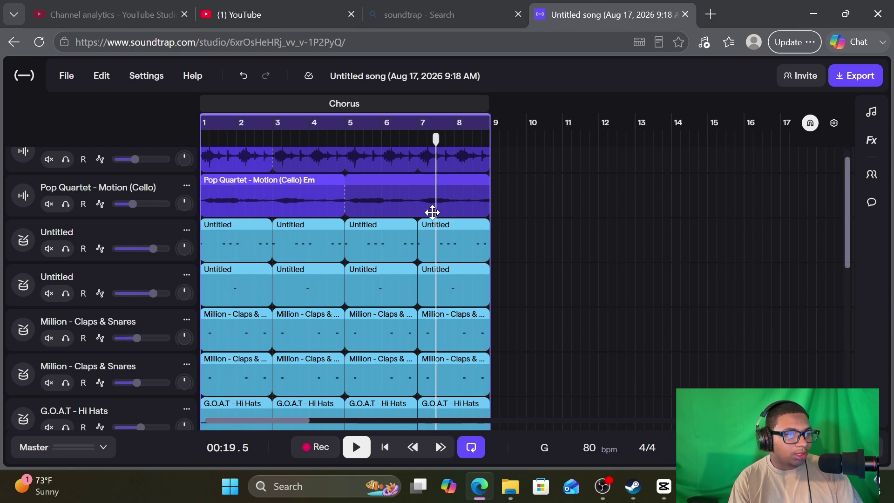
left_click_drag(495, 144, 372, 274)
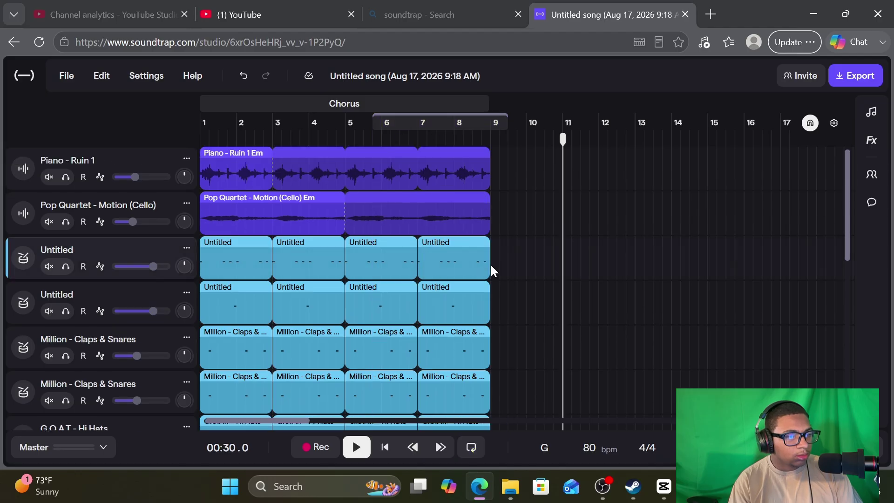
left_click_drag(490, 264, 222, 309)
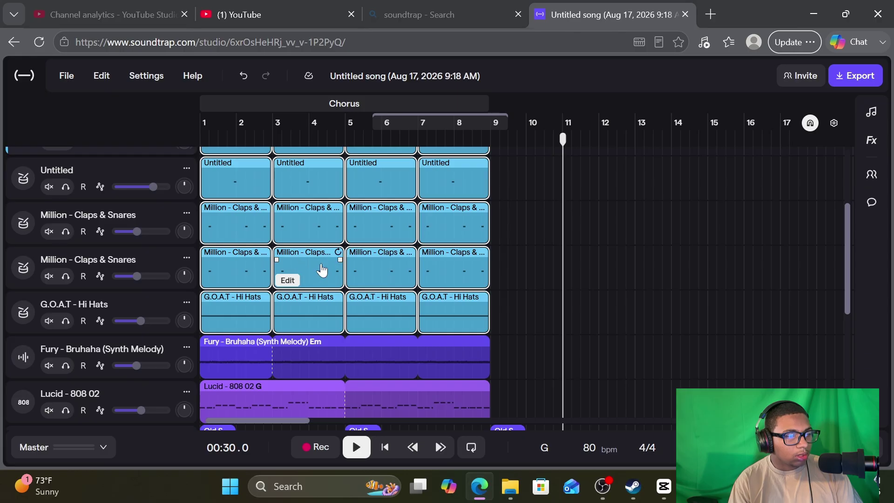
left_click_drag(321, 270, 397, 273)
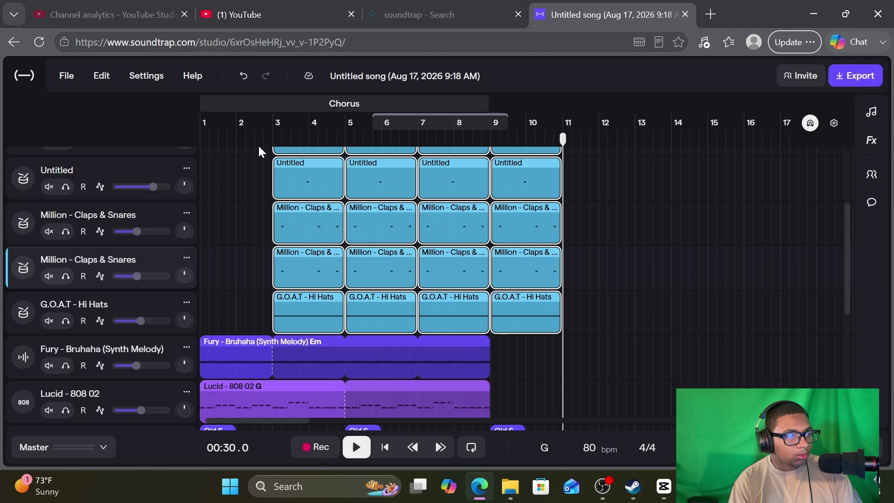
Play the song from its start and move the selected drum regions to start at bar 5
key("Return")
key("space")
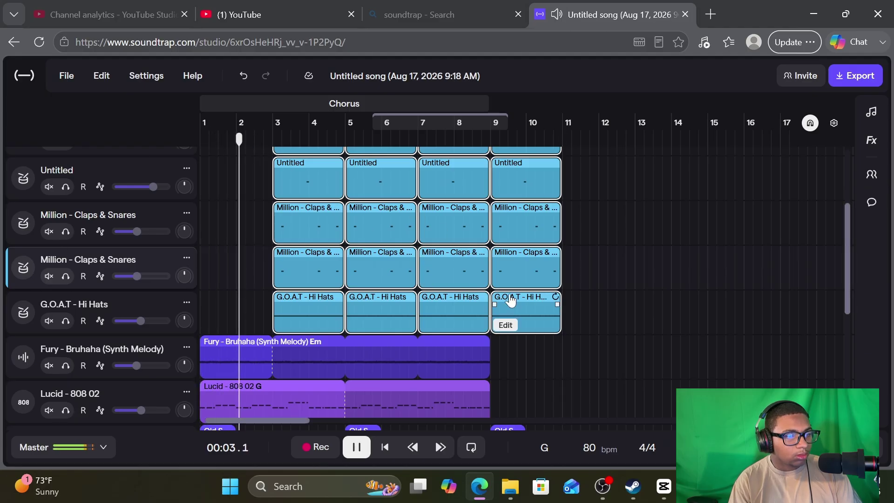
left_click_drag(505, 319, 590, 312)
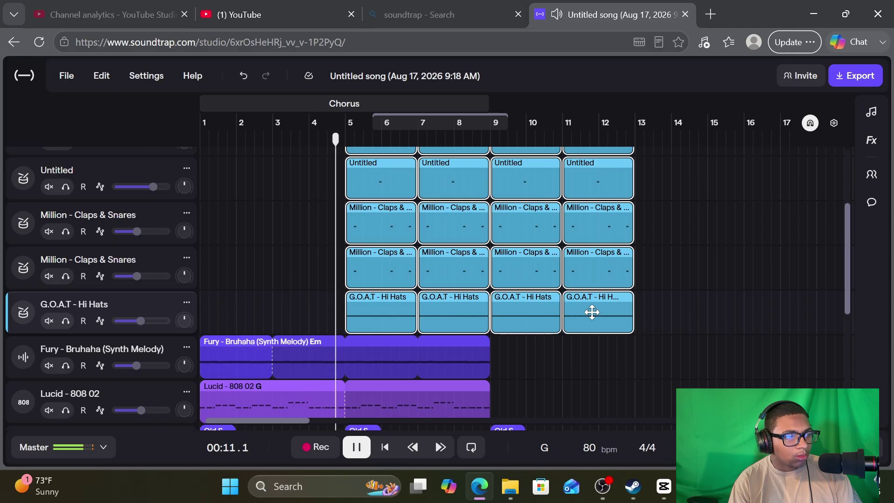
Return the playhead to the start of the song and briefly play the drum-free opening
left_click(277, 138)
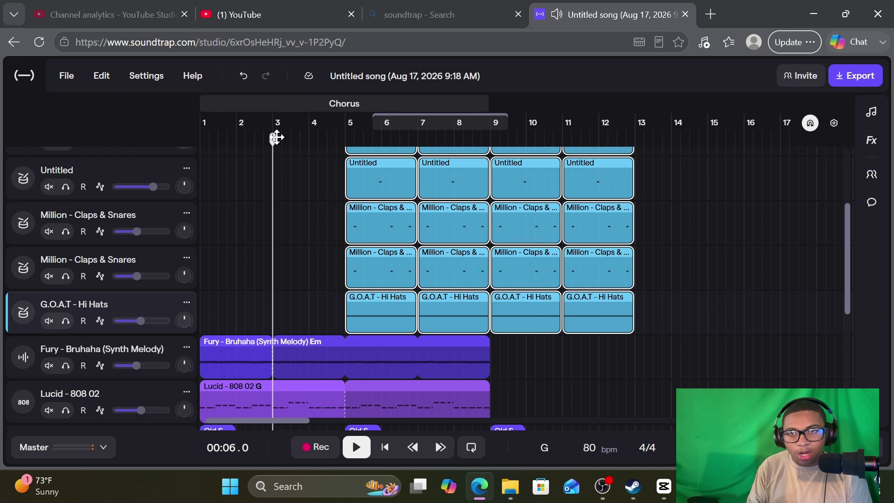
left_click_drag(276, 133, 22, 199)
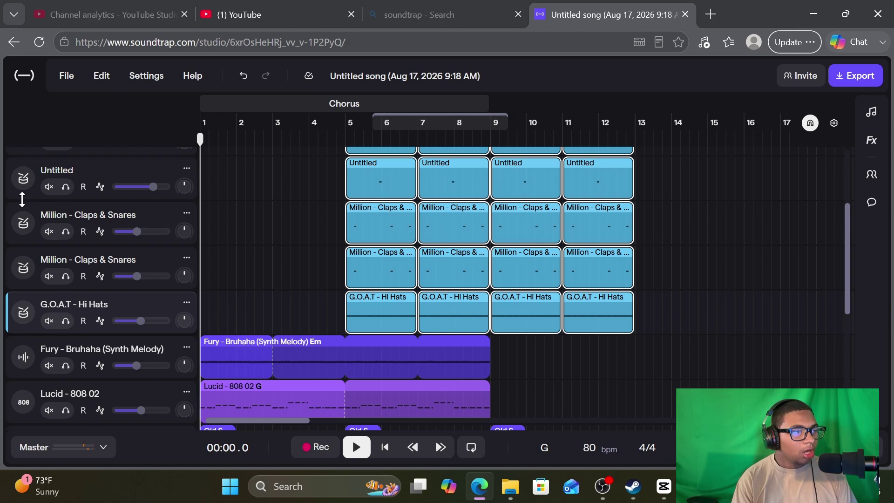
key("space")
key("space")
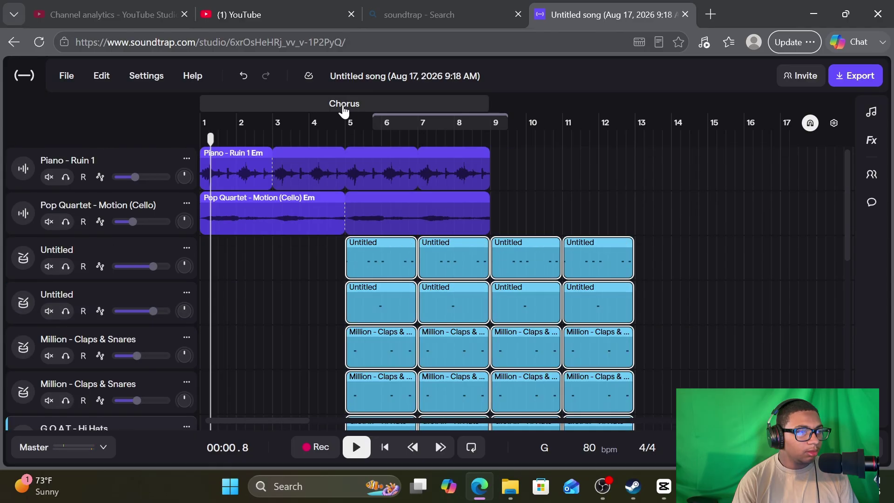
Delete the Chorus section above bars 1 to 8
left_click(343, 106)
right_click(342, 105)
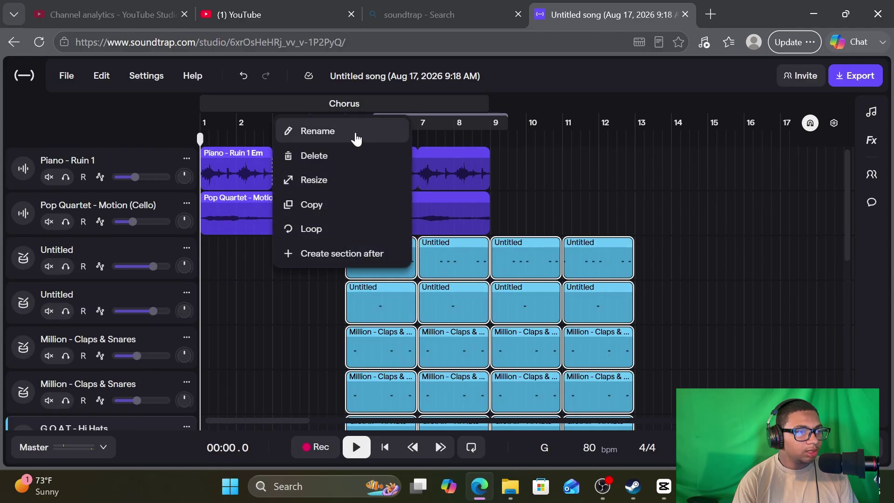
left_click(336, 155)
Add an Intro section over about the first four bars, followed by a Chorus section running through bar 8
left_click(226, 111)
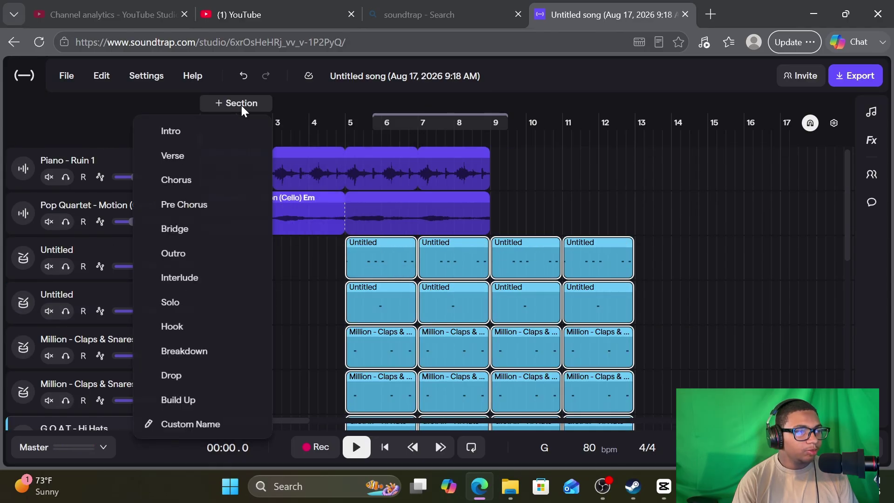
left_click(242, 134)
left_click_drag(267, 103, 331, 110)
left_click(355, 113)
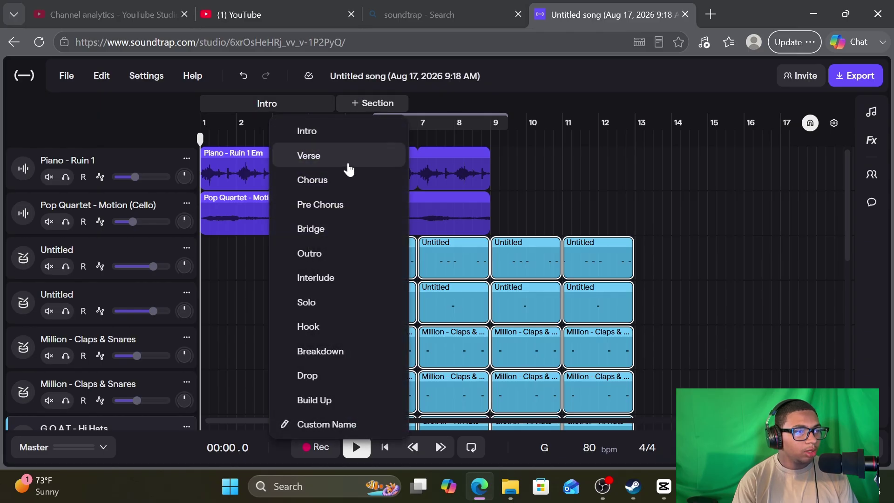
left_click(343, 180)
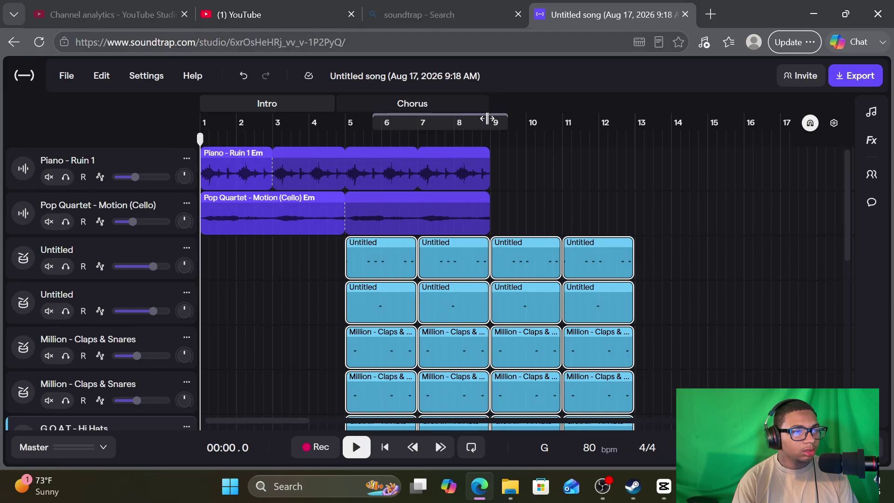
Extend the piano, cello, Fury synth and Lucid 808 regions and the Chorus section through bar 12, followed by a Verse section
left_click_drag(497, 170, 465, 197)
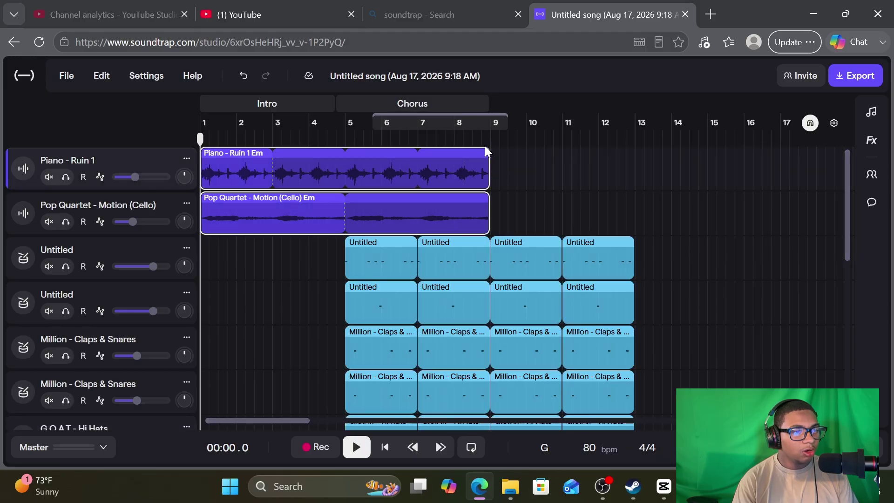
left_click_drag(485, 150, 622, 176)
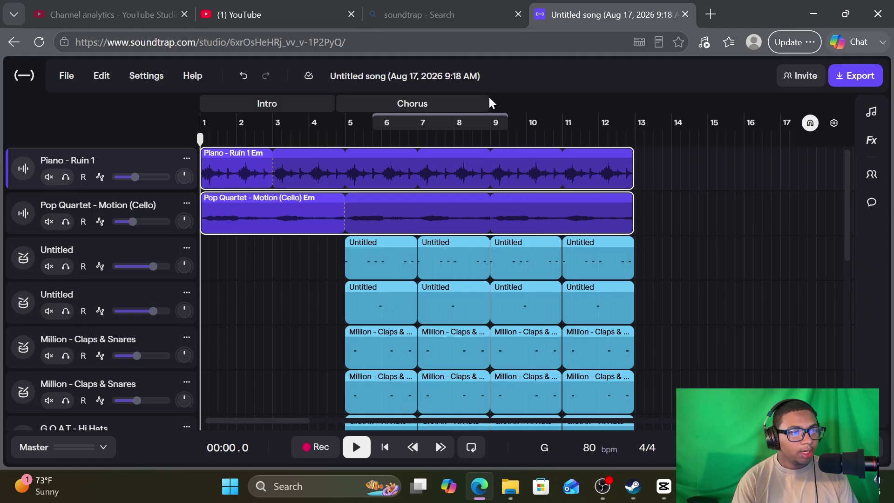
left_click(521, 103)
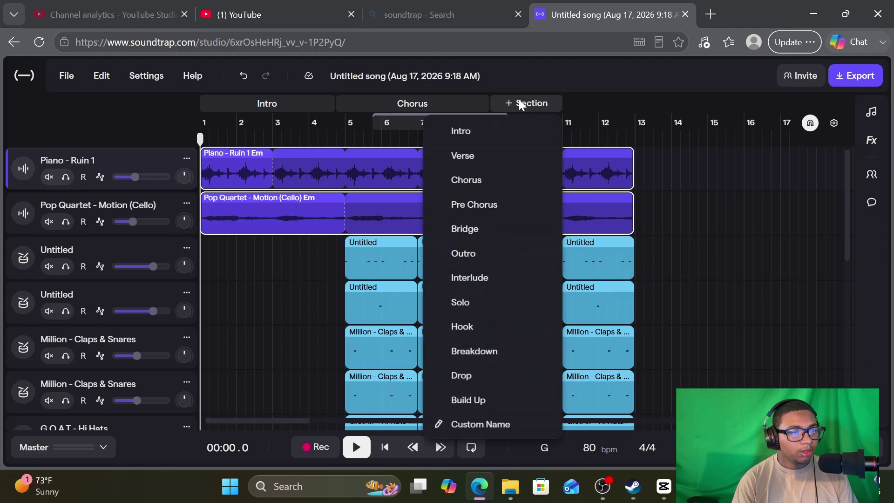
left_click(650, 124)
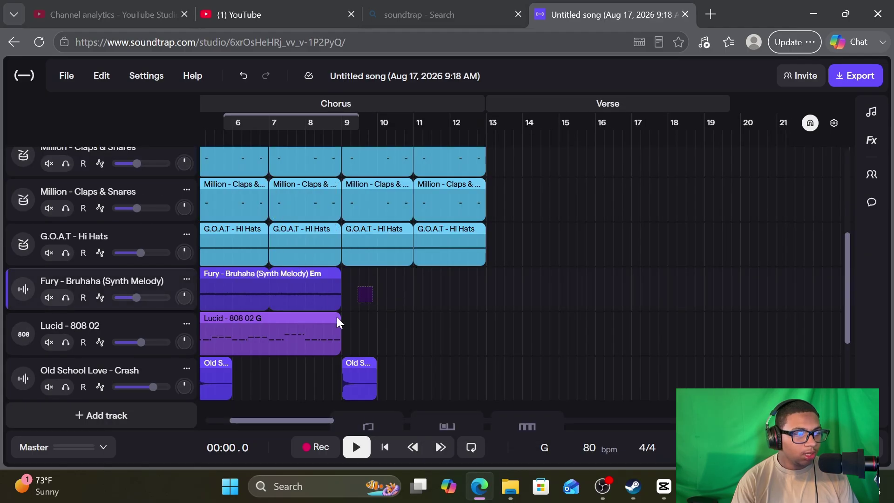
left_click_drag(336, 316, 305, 338)
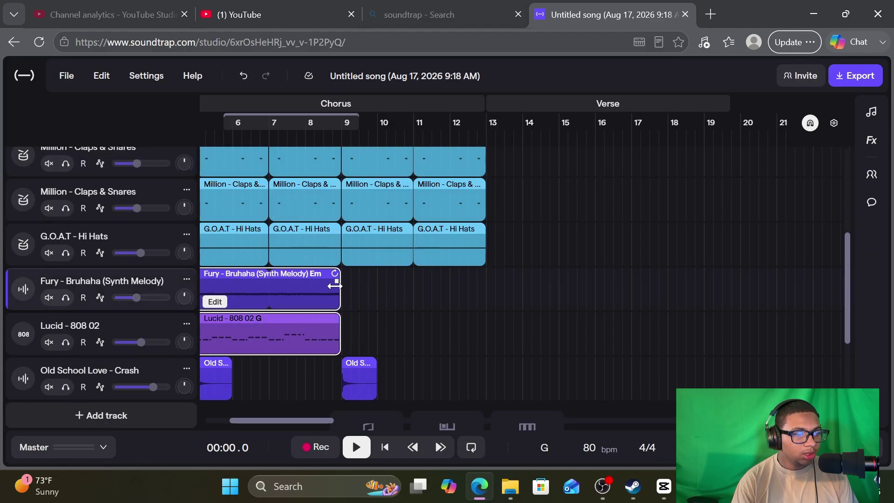
left_click_drag(336, 273, 477, 292)
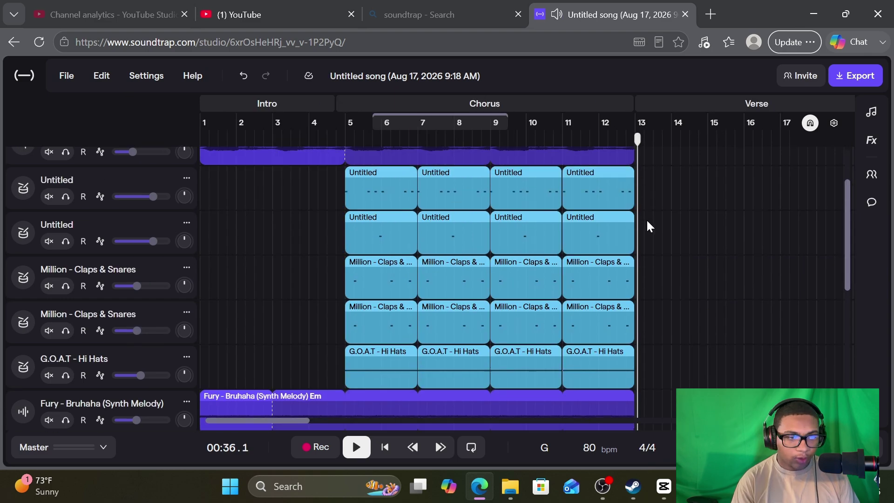
Extend the looped piano and cello regions together through bar 20
scroll(647, 220, "up", 3)
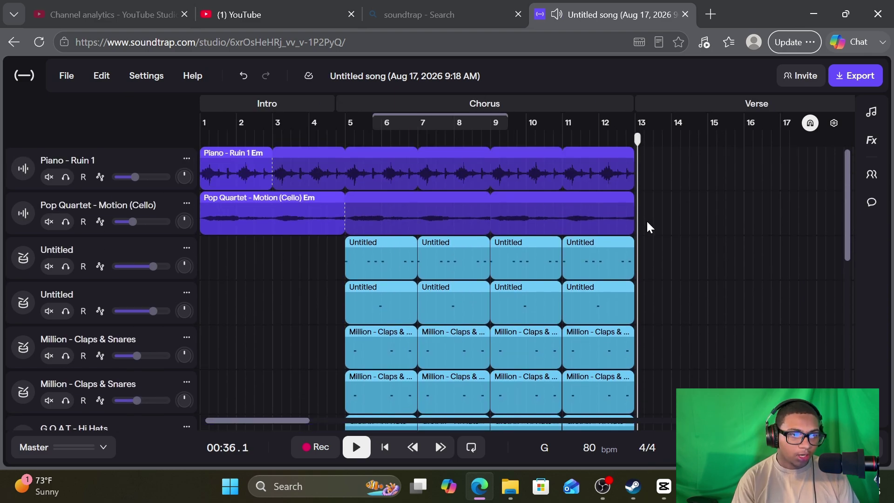
left_click_drag(654, 158, 621, 205)
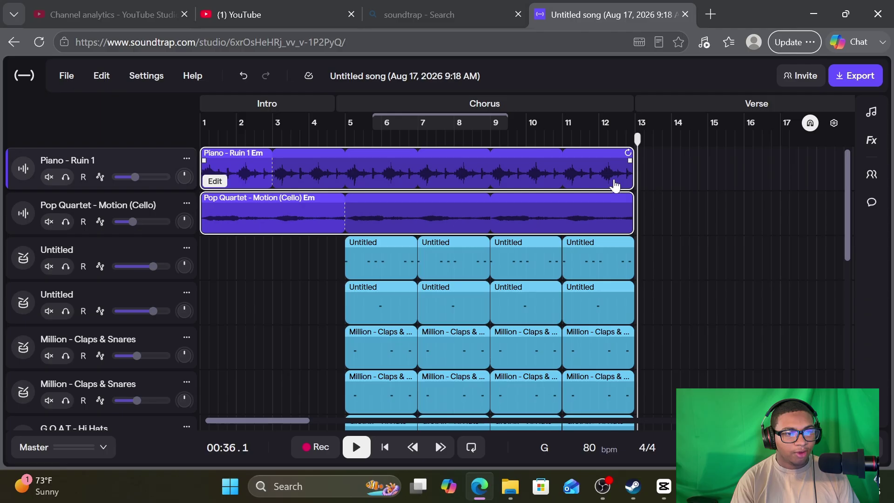
left_click_drag(628, 153, 647, 202)
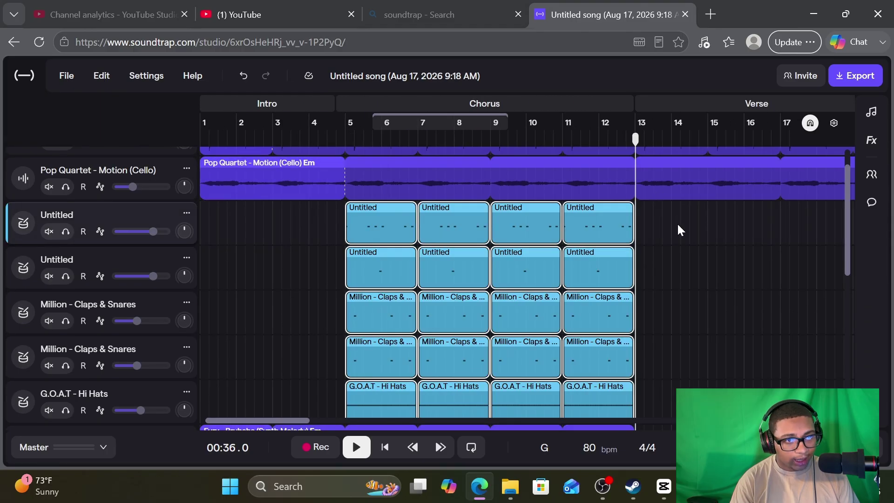
Paste copies of the drum regions at bars 13 and 21, and extend the Verse section through bar 28
right_click(677, 223)
left_click(708, 288)
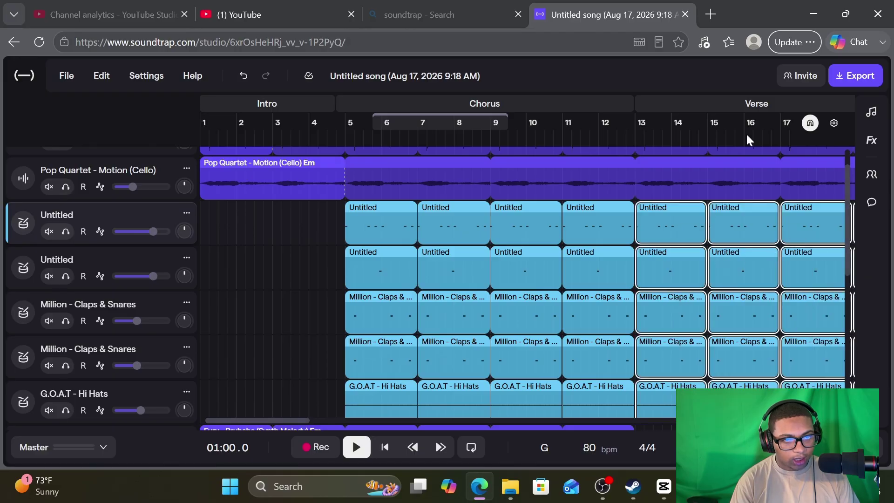
left_click_drag(749, 138, 692, 212)
right_click(718, 238)
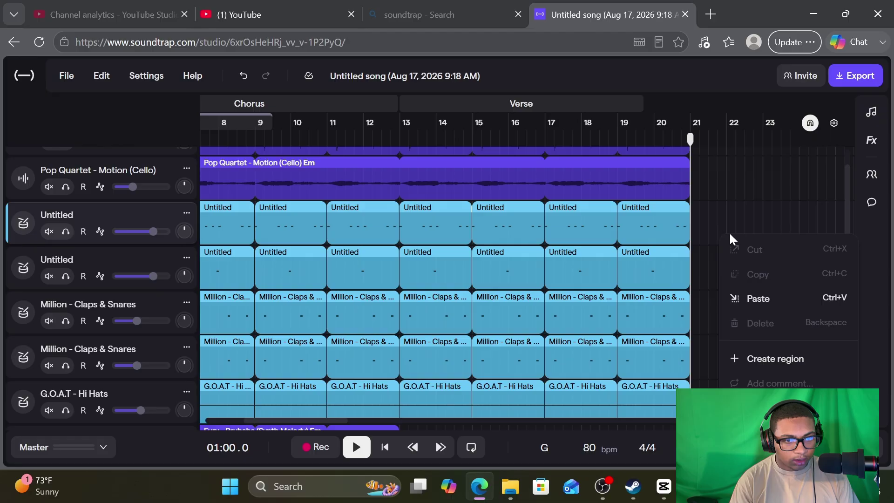
left_click(754, 295)
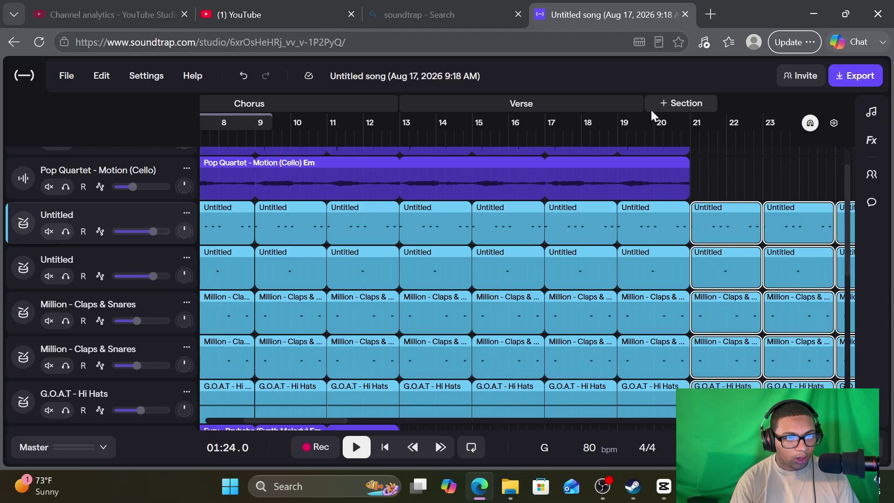
left_click_drag(640, 111, 712, 147)
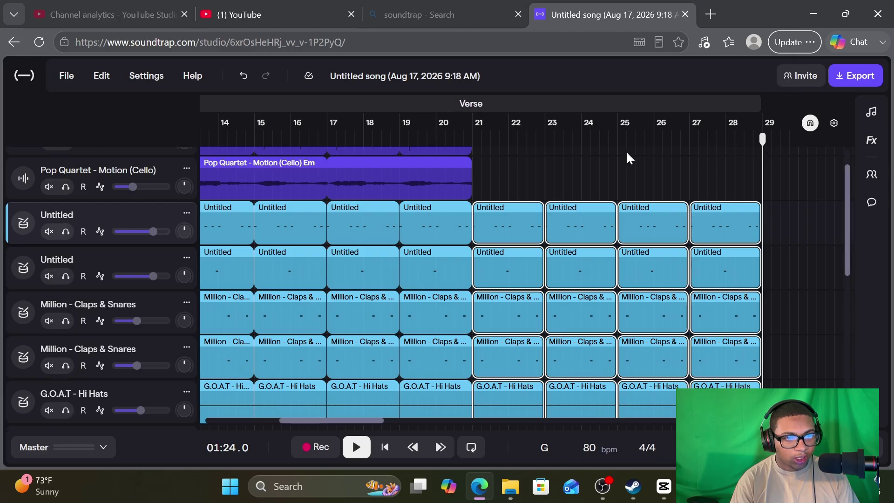
Play the song from about bar 8 into the Verse and stop just before bar 17
left_click_drag(522, 141, 23, 171)
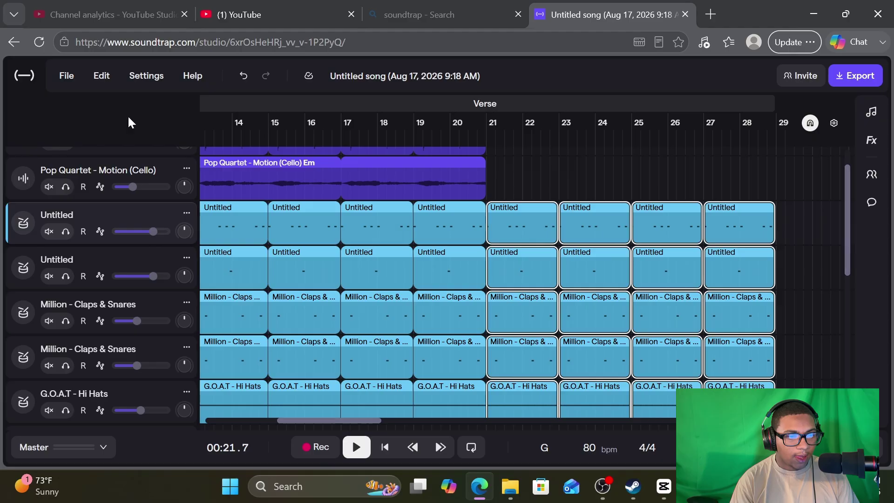
key("space")
left_click_drag(290, 139, 7, 153)
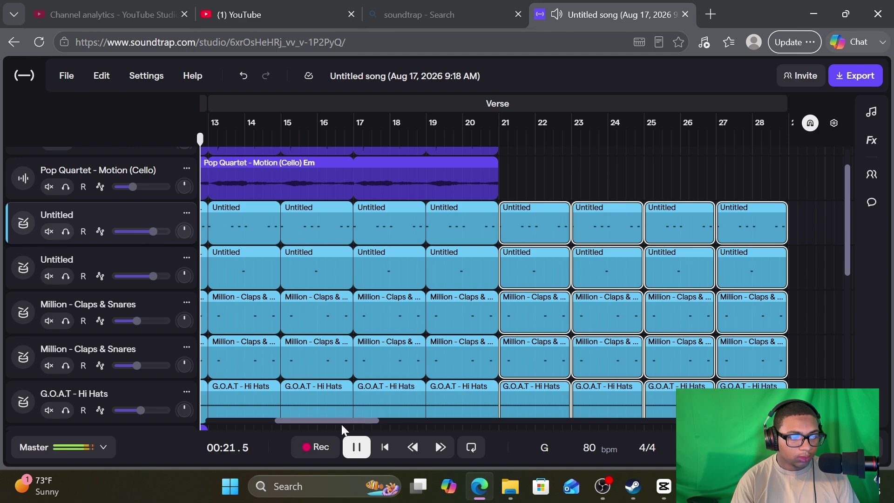
left_click_drag(342, 421, 312, 419)
scroll(354, 382, "down", 3)
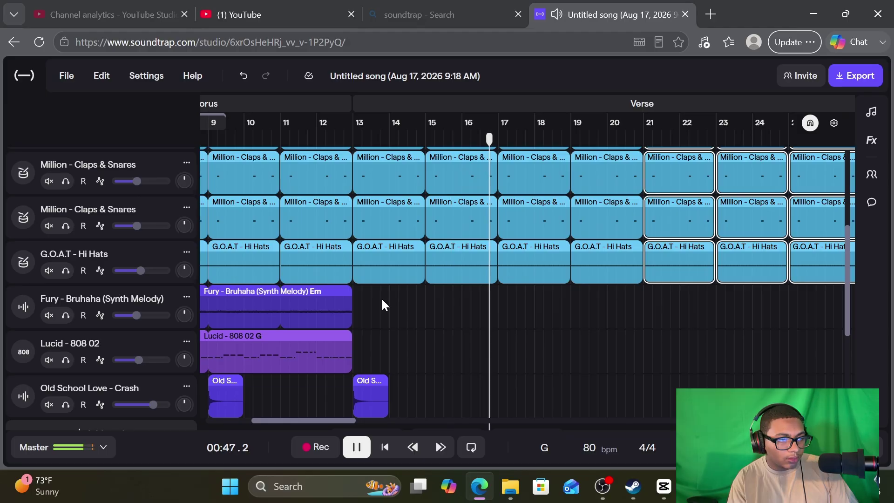
key("space")
Copy the Chorus regions of the Fury synth and Lucid 808 tracks, paste them at bar 17 and briefly play them
left_click(285, 356)
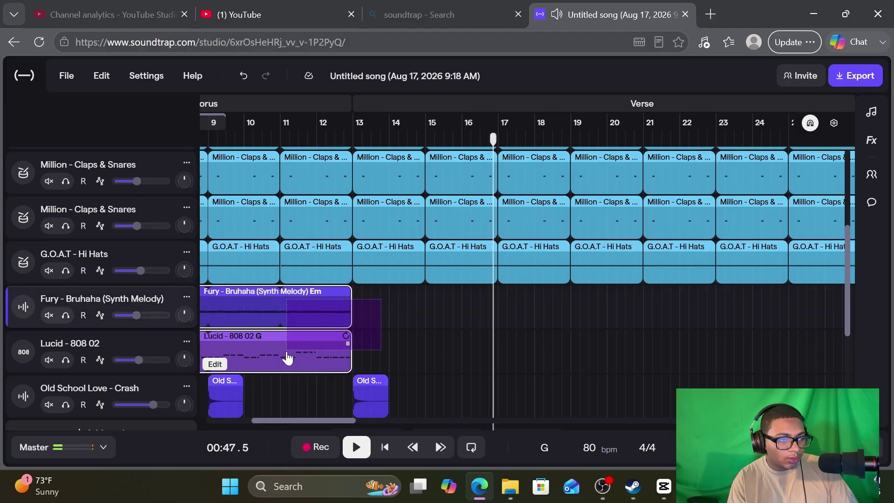
left_click(302, 316, "shift")
right_click(303, 316)
left_click(352, 174)
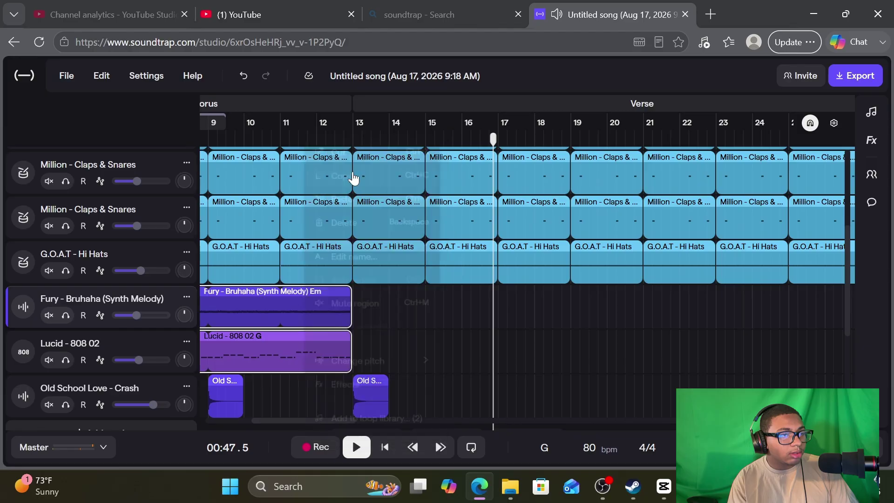
left_click_drag(493, 128, 497, 140)
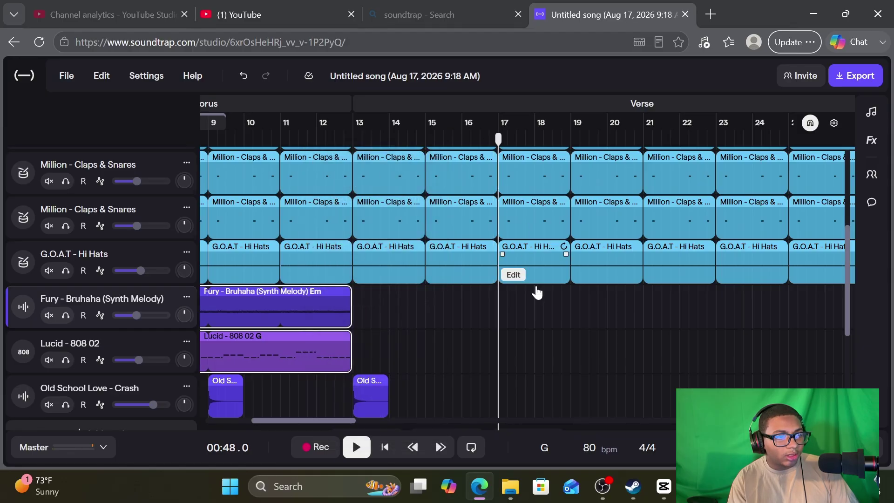
right_click(530, 314)
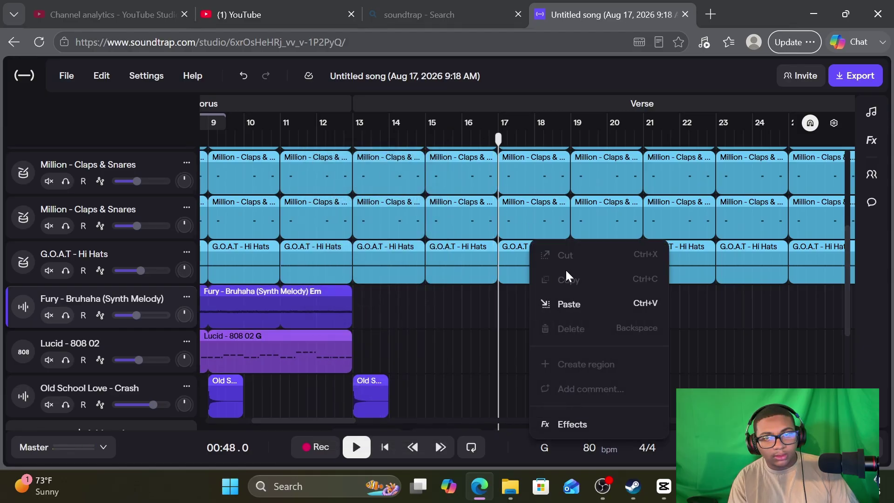
left_click(584, 303)
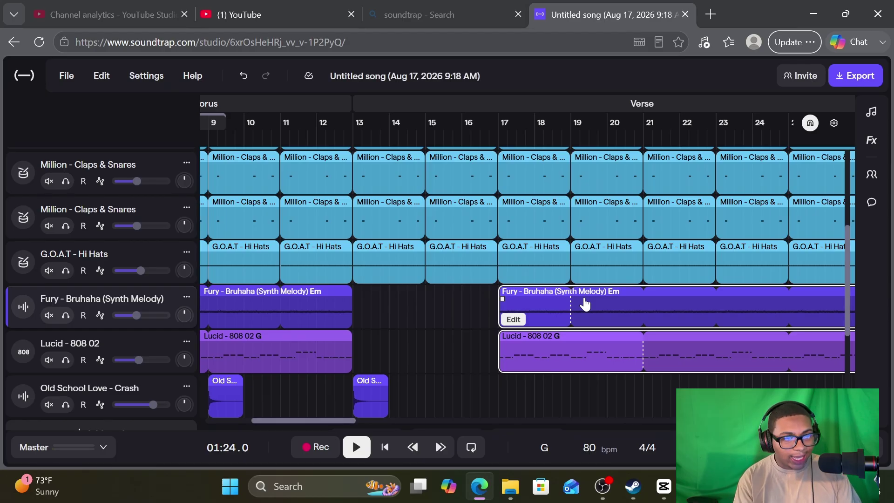
key("space")
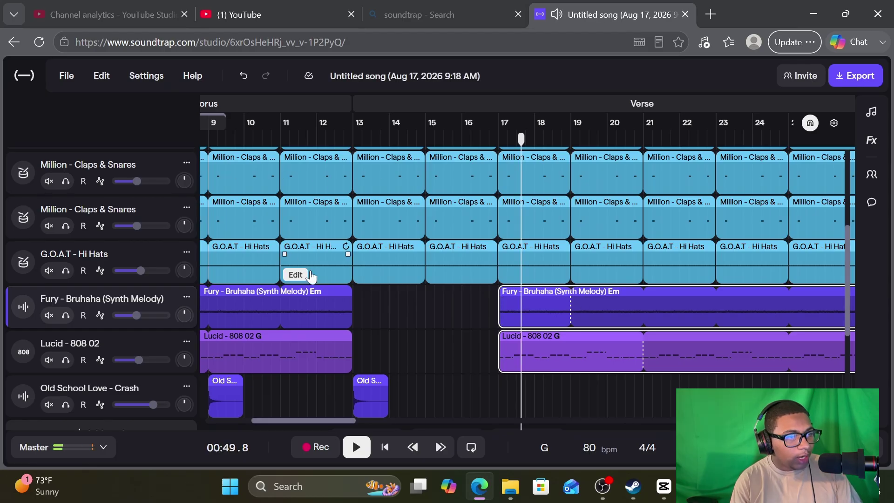
Copy the Old School Love crash region at bar 13 and paste it at bar 17
left_click(374, 396)
right_click(374, 395)
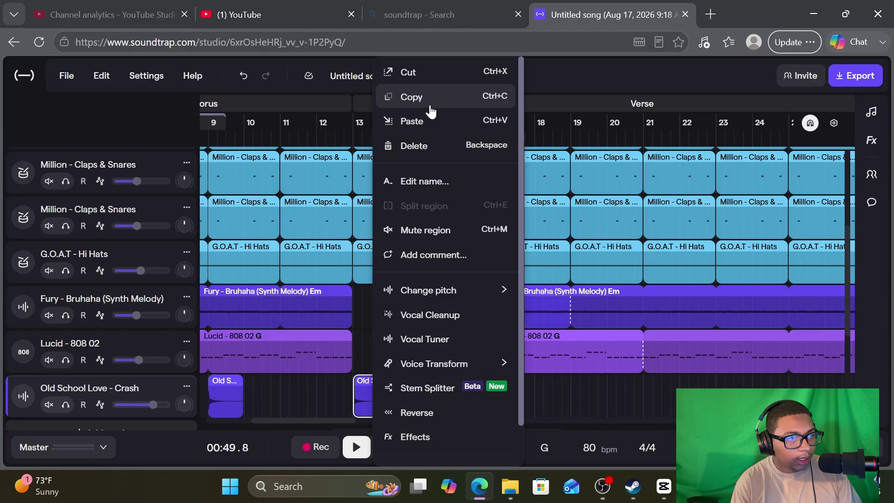
left_click(429, 100)
left_click(496, 137)
right_click(537, 382)
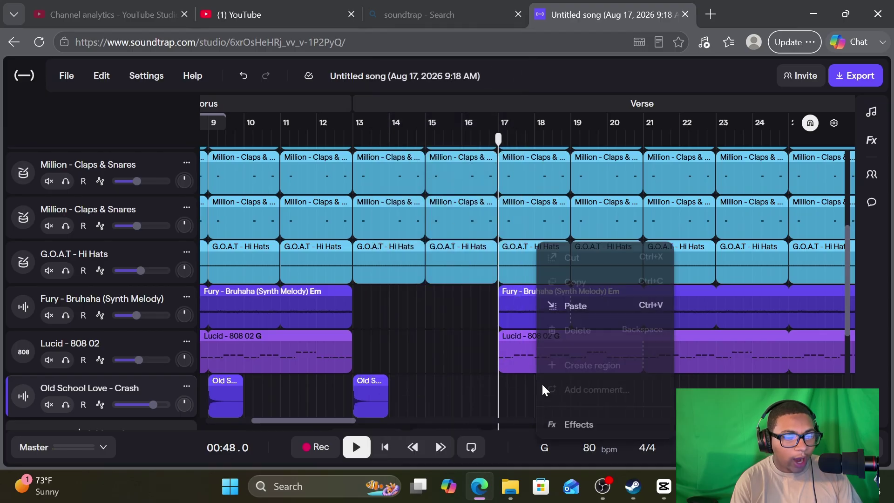
left_click(575, 303)
Play the Verse from about bar 14 through the synth, 808 and crash entry at bar 17
left_click(416, 134)
key("space")
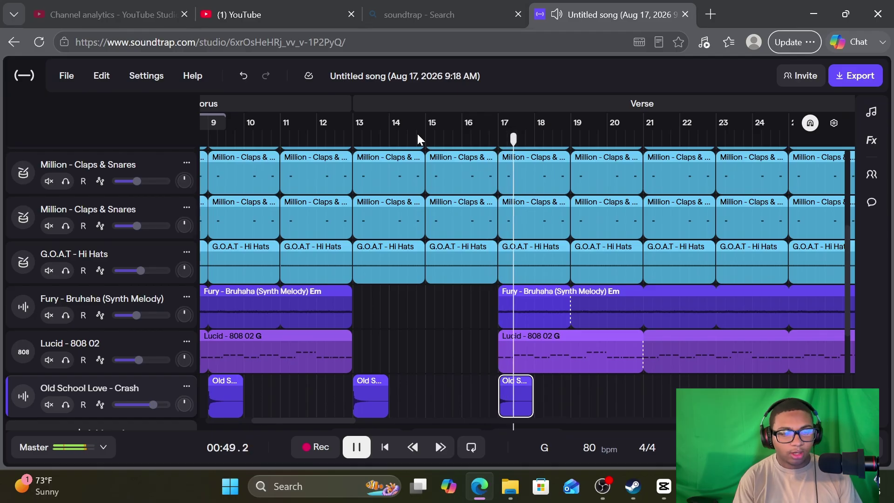
key("space")
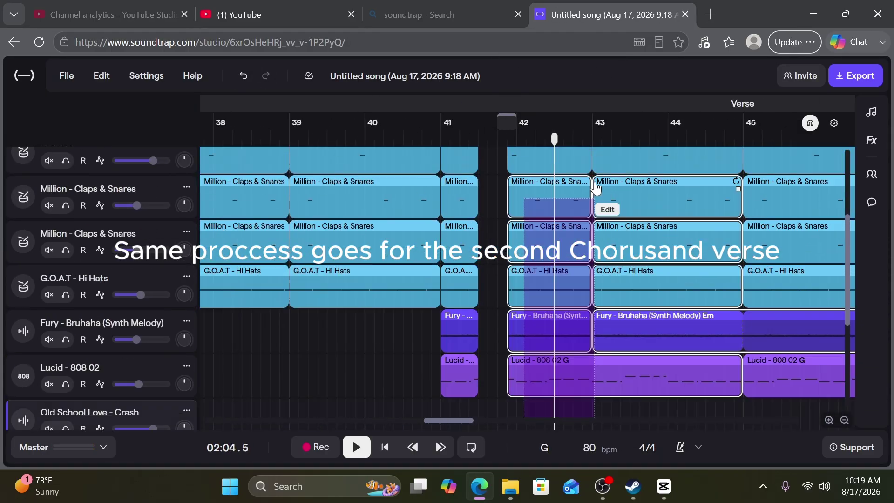
Open the options for the selected drum, Fury synth and Lucid 808 regions around bars 42 to 44
right_click(636, 274)
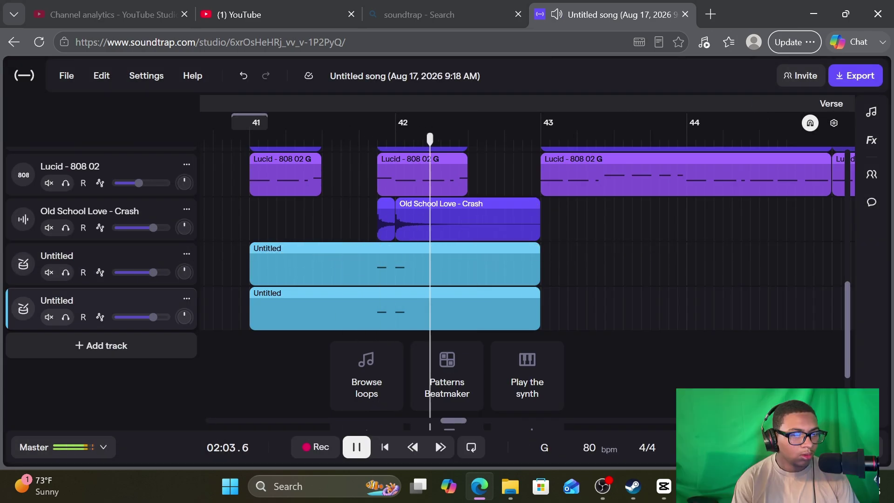
Stop playback, then copy the Old School Love crash region that ends at bar 43 and paste it at bar 43
scroll(538, 261, "down", 5)
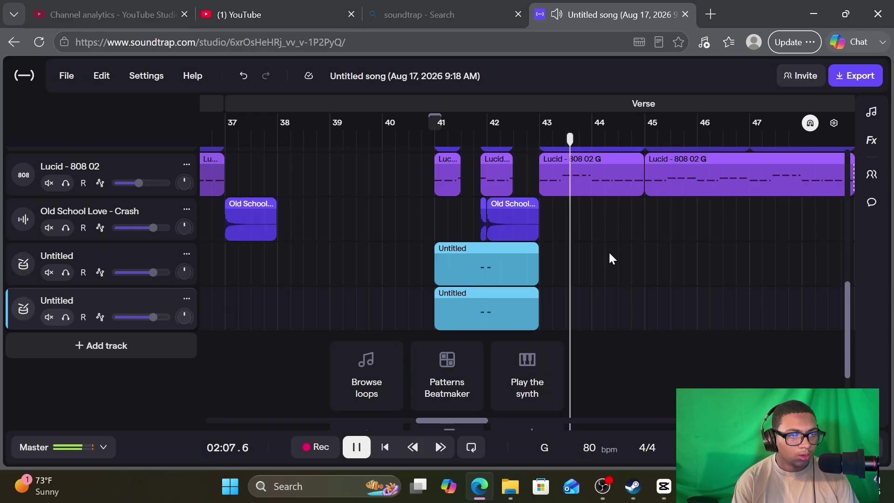
key("space")
scroll(462, 257, "up", 7)
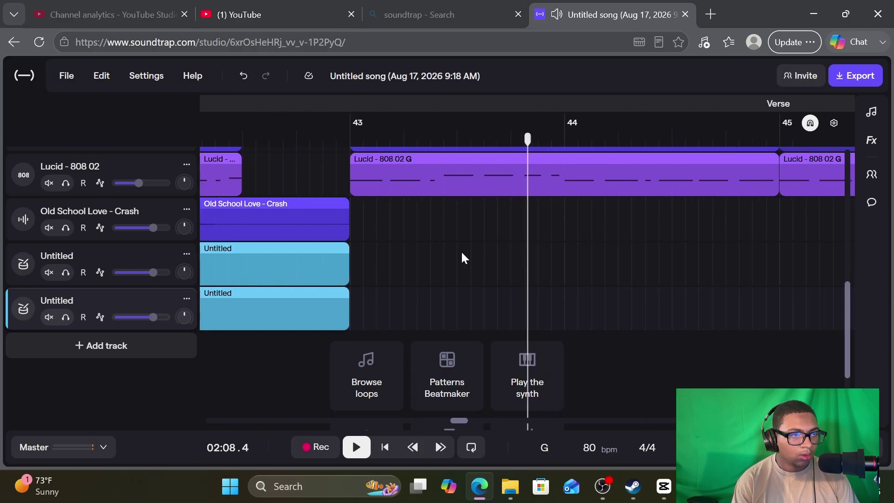
right_click(326, 221)
left_click(359, 94)
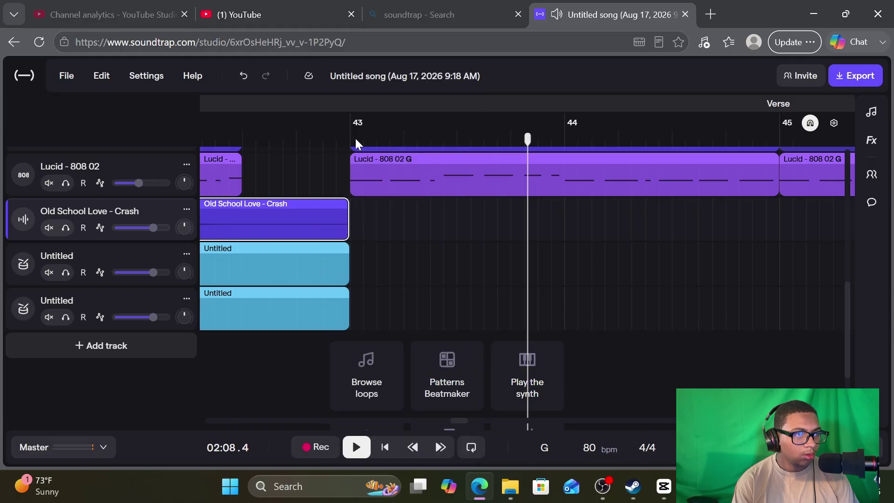
left_click(354, 139)
mouse_move(355, 140)
left_mouse_down()
mouse_move(343, 139)
mouse_move(348, 148)
left_mouse_up()
right_click(385, 219)
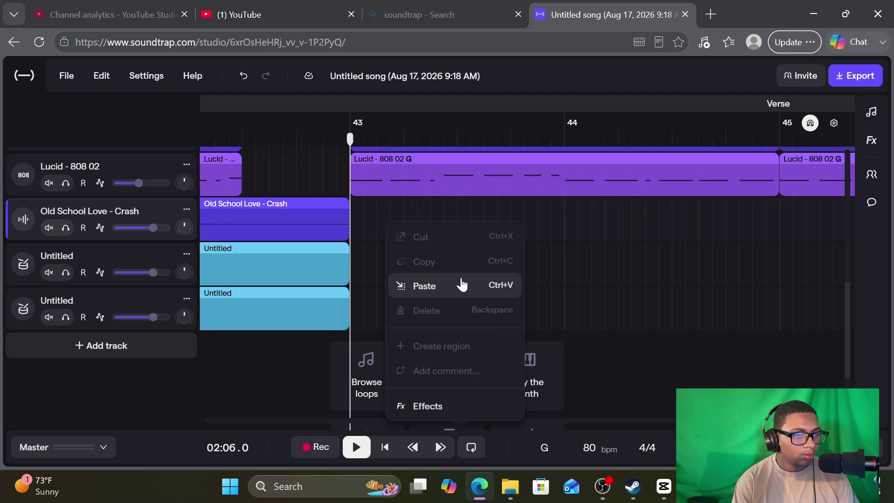
left_click(459, 283)
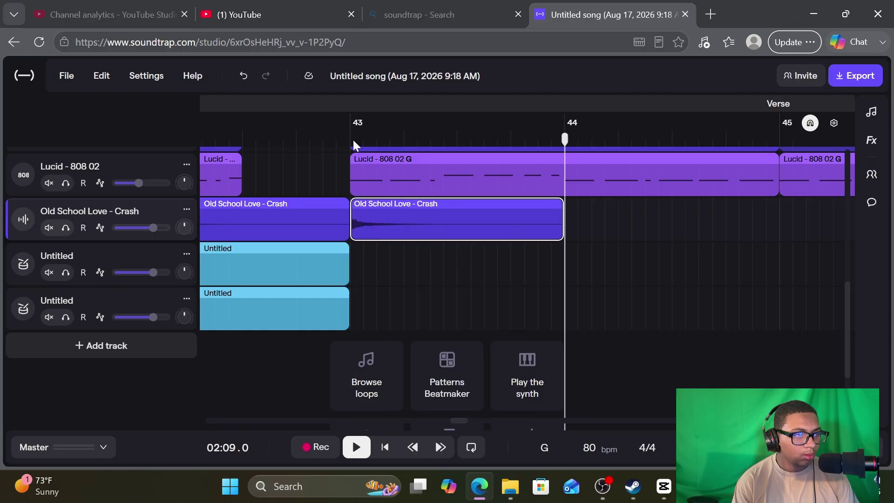
Play the break in the second Verse from about bar 41 towards the pasted crash at bar 43
left_click_drag(353, 138, 336, 139)
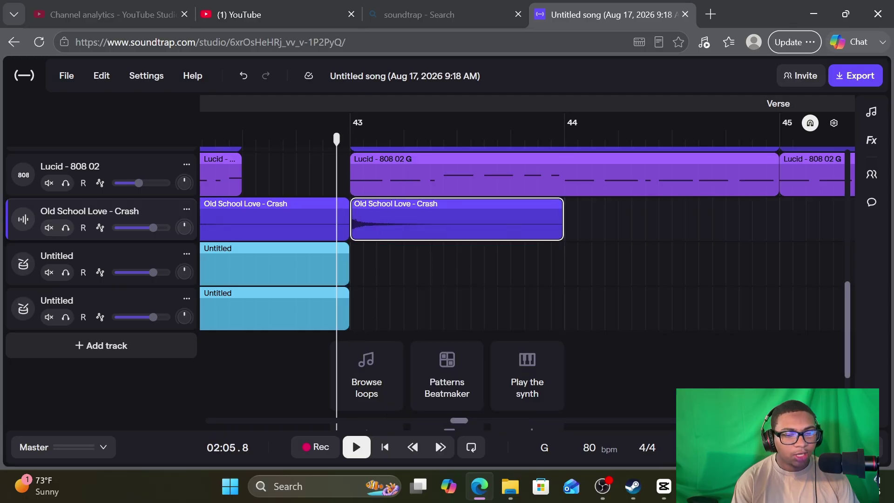
left_click_drag(843, 447, 816, 447)
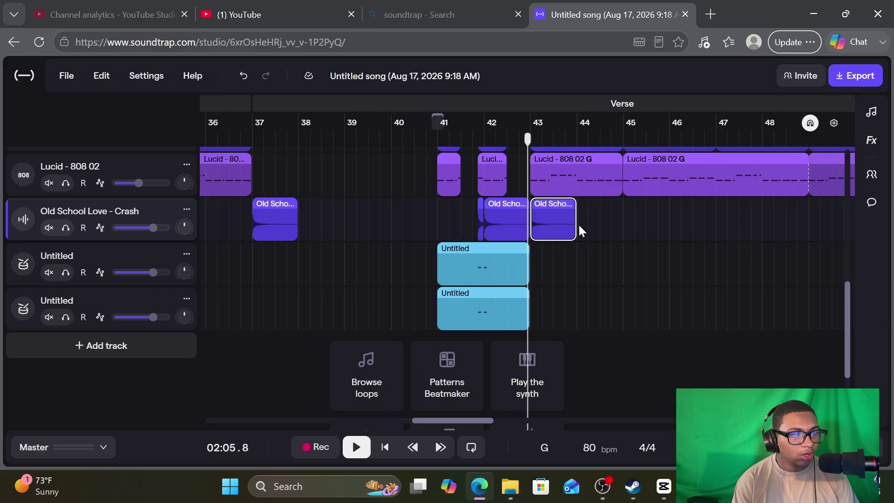
left_click(463, 135)
key("space")
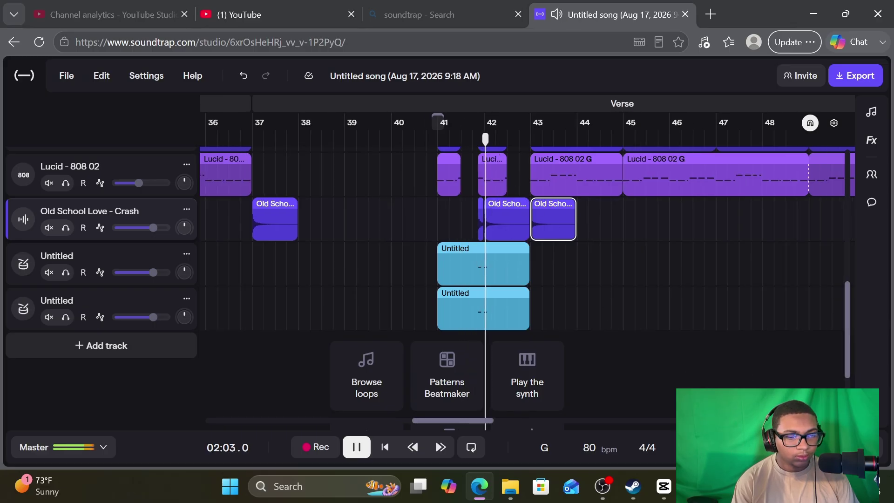
Stop playback in the second Verse's break, then play the arrangement briefly from about bar 23
key("space")
left_click_drag(817, 447, 798, 447)
scroll(355, 253, "up", 5)
scroll(201, 202, "up", 3)
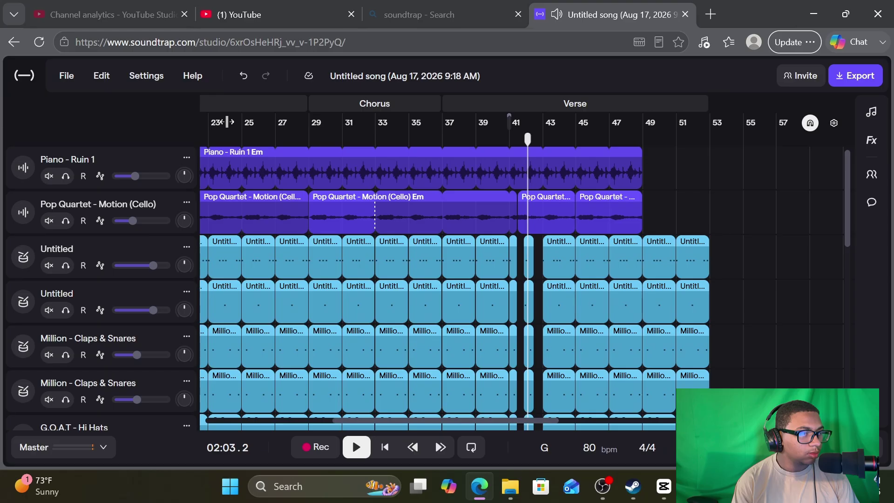
left_click(219, 130)
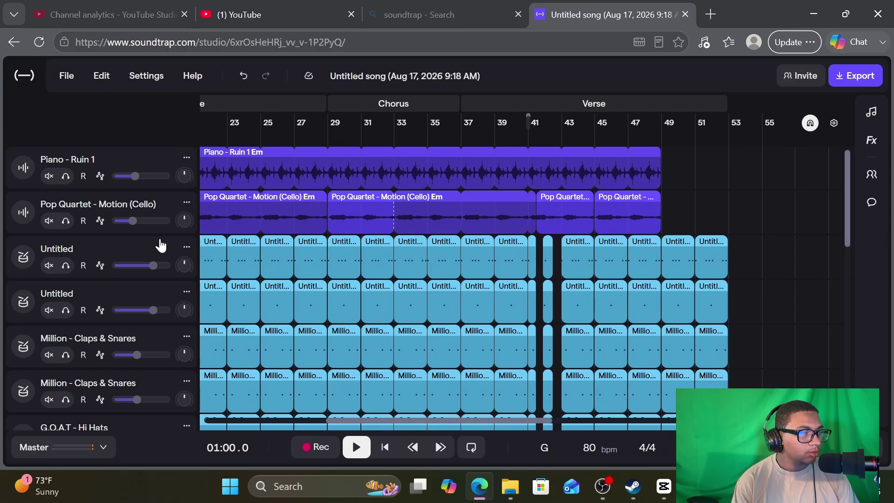
scroll(155, 245, "down", 3)
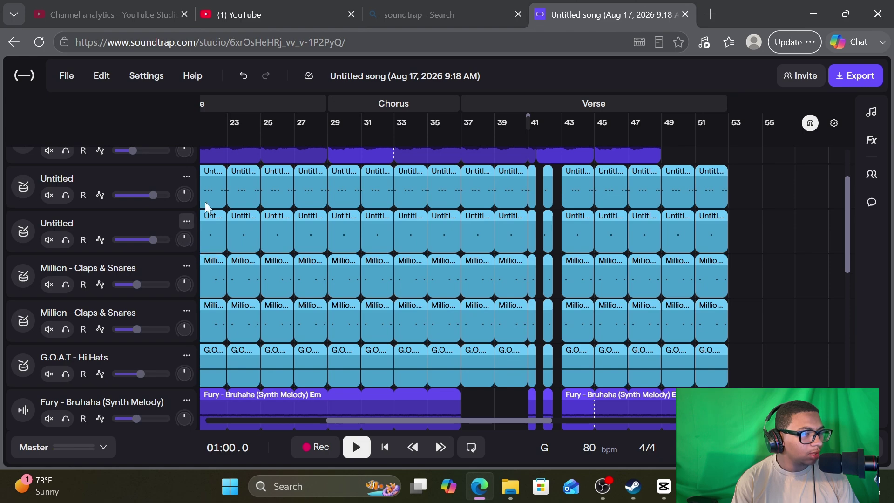
left_click(228, 134)
key("space")
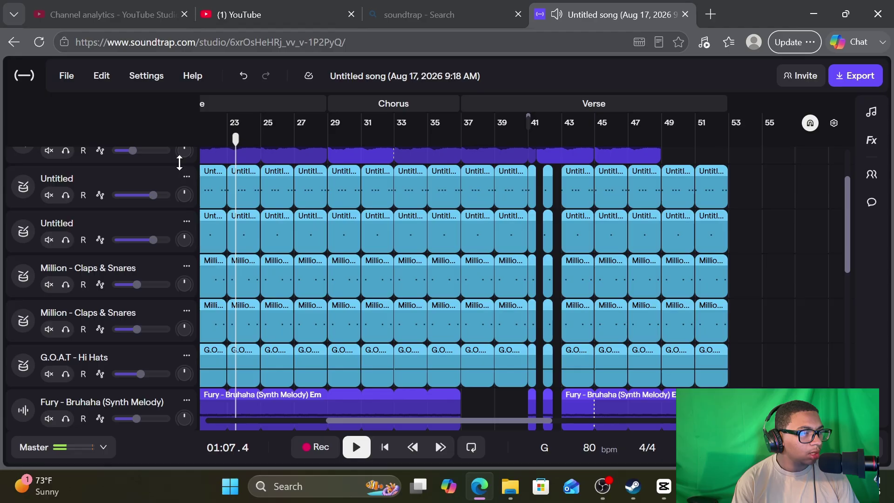
Duplicate the first Untitled drum track and lower the volume of both the original and the copy during playback
left_click(185, 180)
left_click(237, 210)
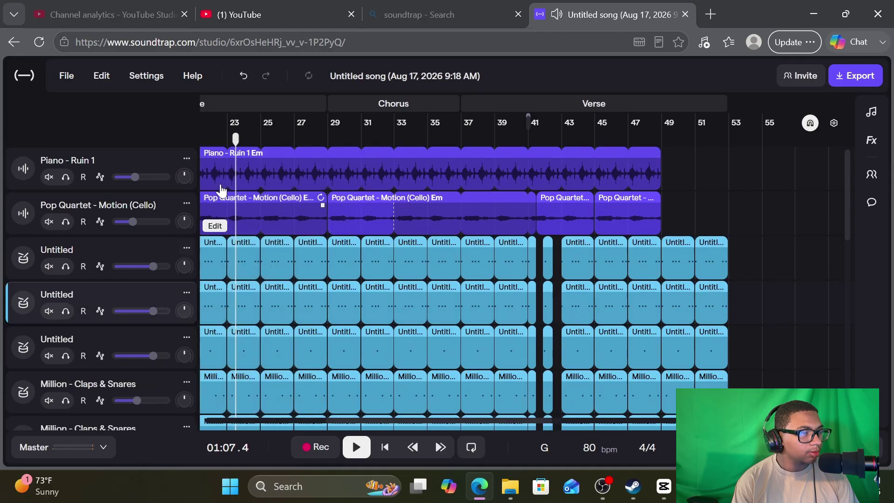
key("space")
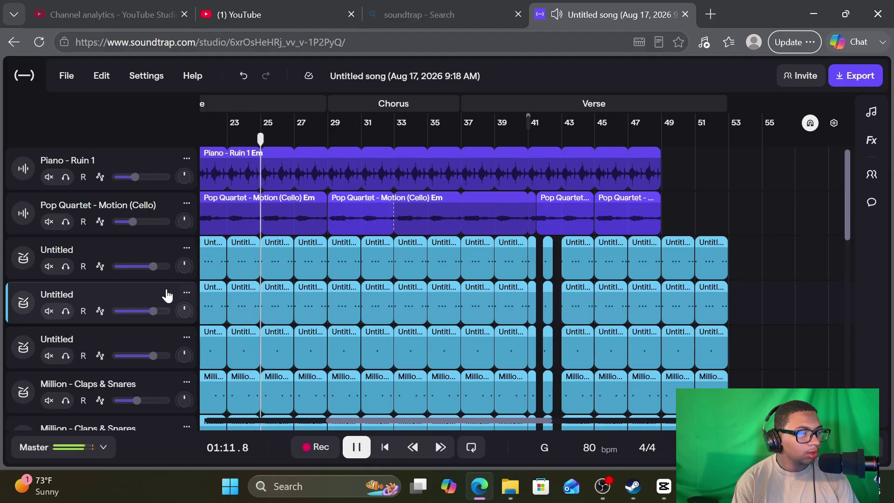
left_click(146, 265)
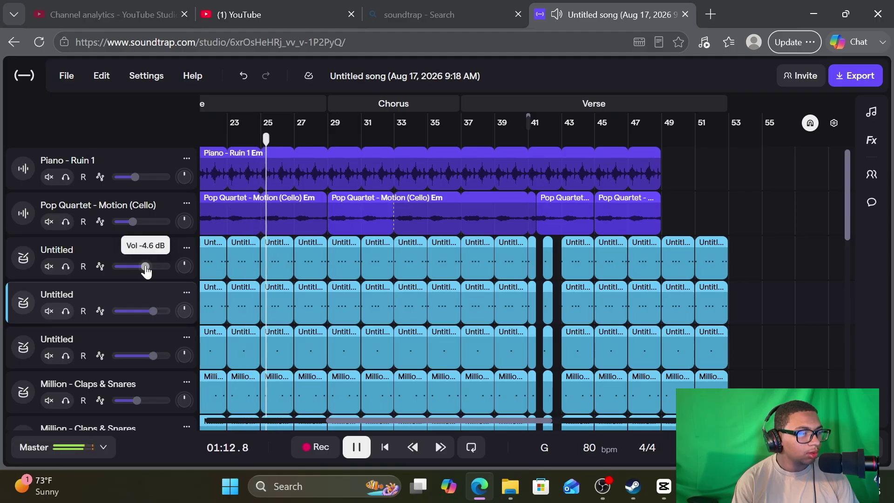
left_click(145, 311)
left_click_drag(144, 267, 144, 268)
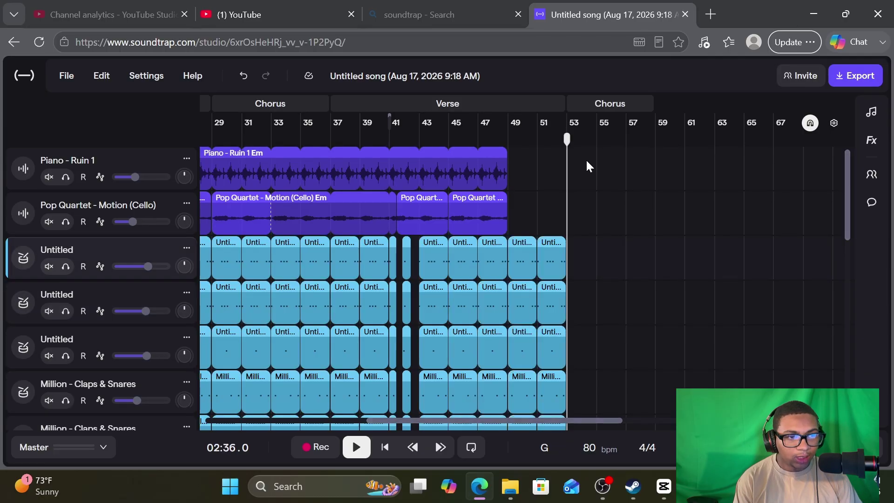
Paste the copied drum regions at bar 53 for the last Chorus, and extend the piano and last cello regions to bar 53
right_click(586, 159)
left_click(614, 226)
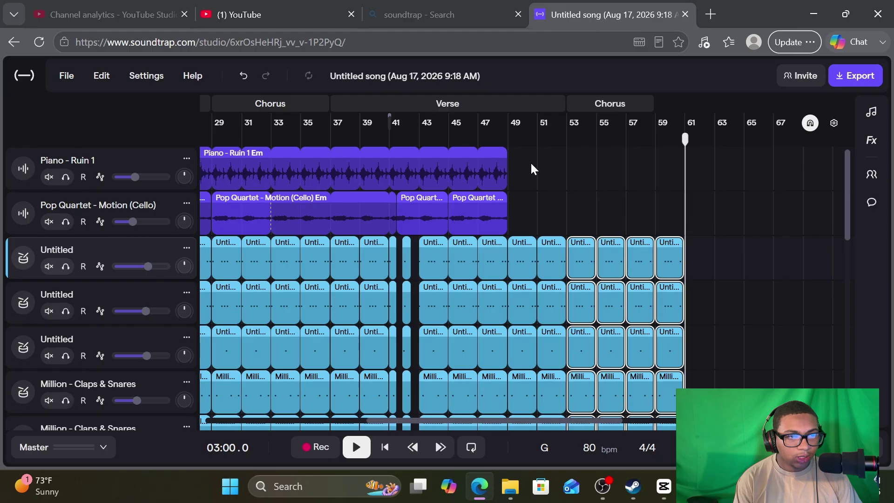
left_click_drag(519, 156, 500, 206)
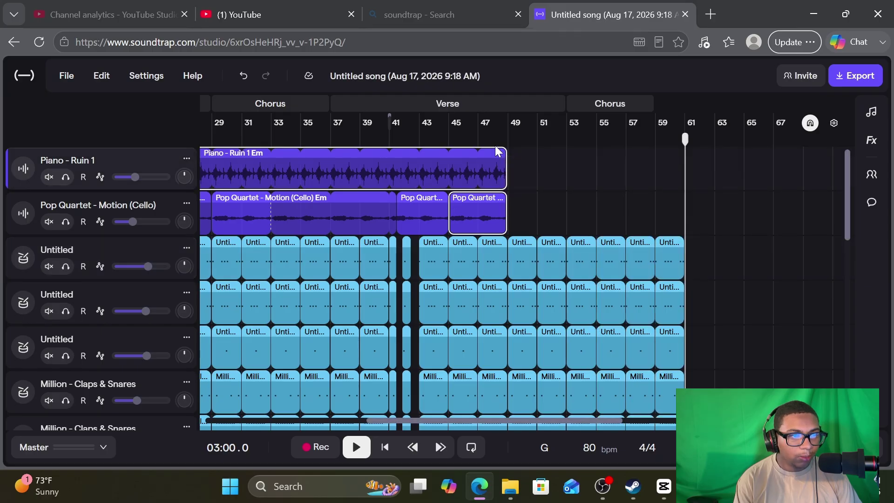
left_click_drag(501, 154, 564, 157)
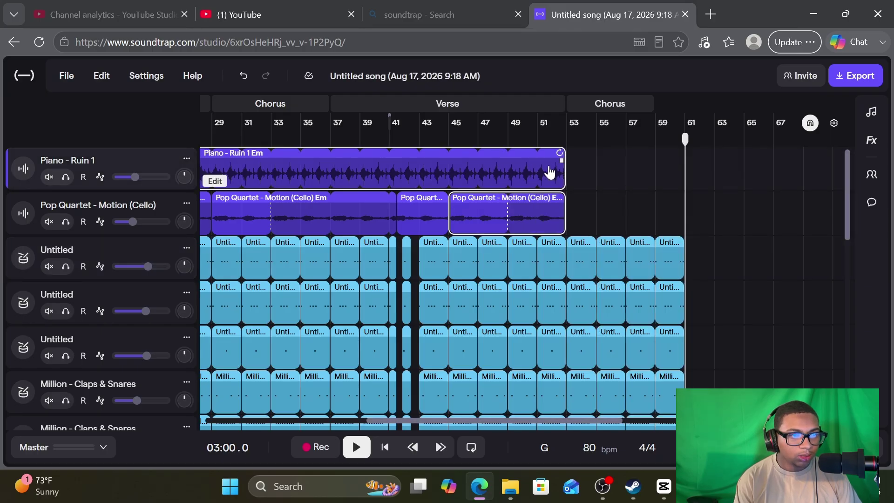
Play briefly from bar 53, then extend the looped piano and last cello regions to bar 63
key("space")
left_click(564, 134)
key("space")
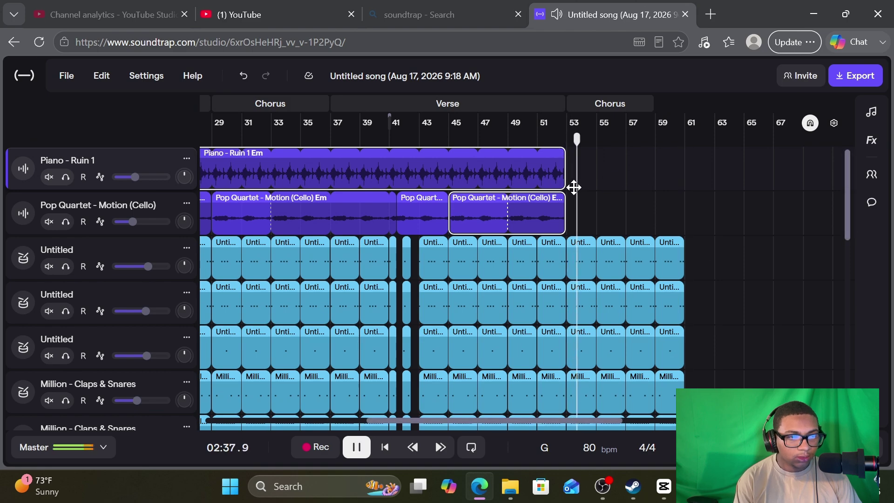
key("space")
left_click(556, 176)
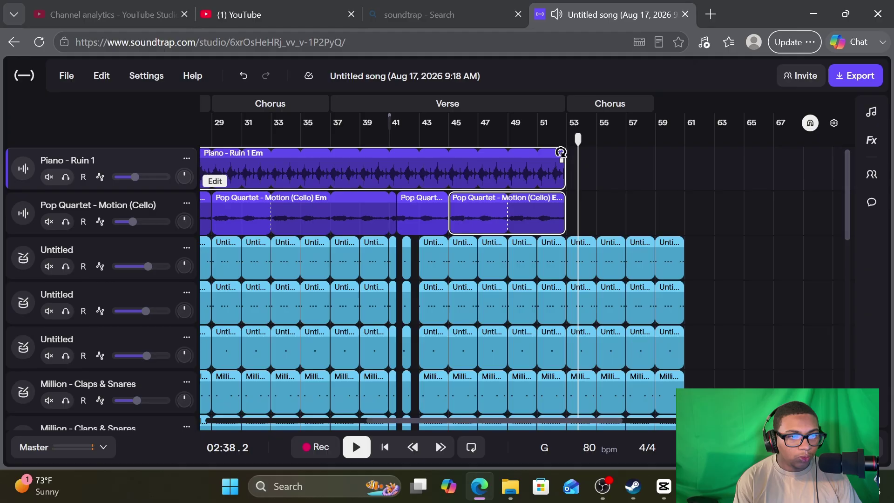
left_click_drag(594, 173, 714, 193)
Extend the last Fury synth and Lucid 808 regions together to bar 63
scroll(658, 273, "down", 3)
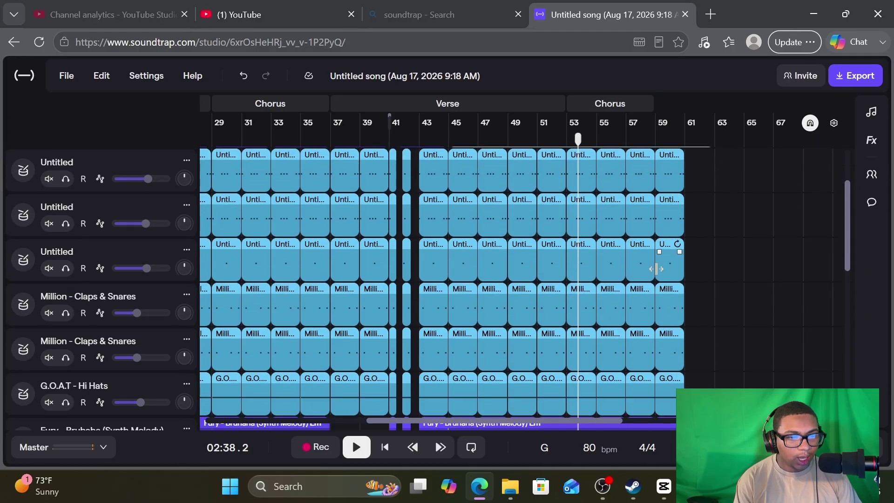
scroll(658, 273, "down", 2)
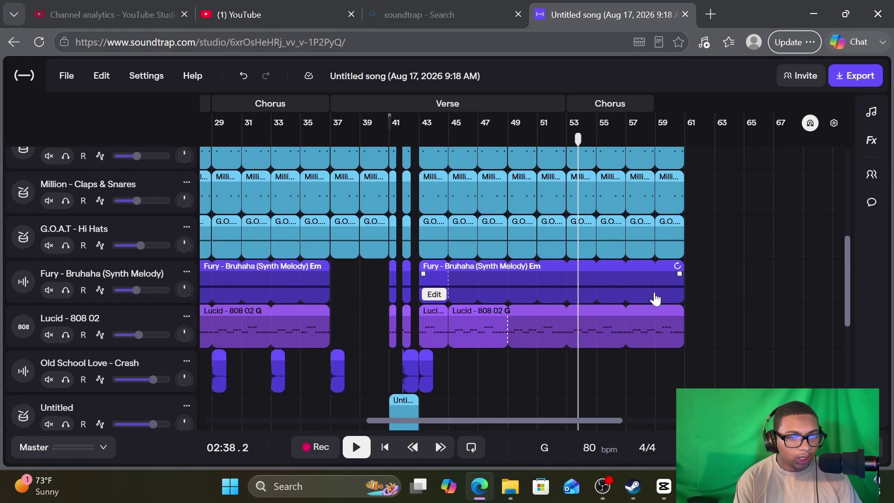
left_click_drag(687, 296, 649, 328)
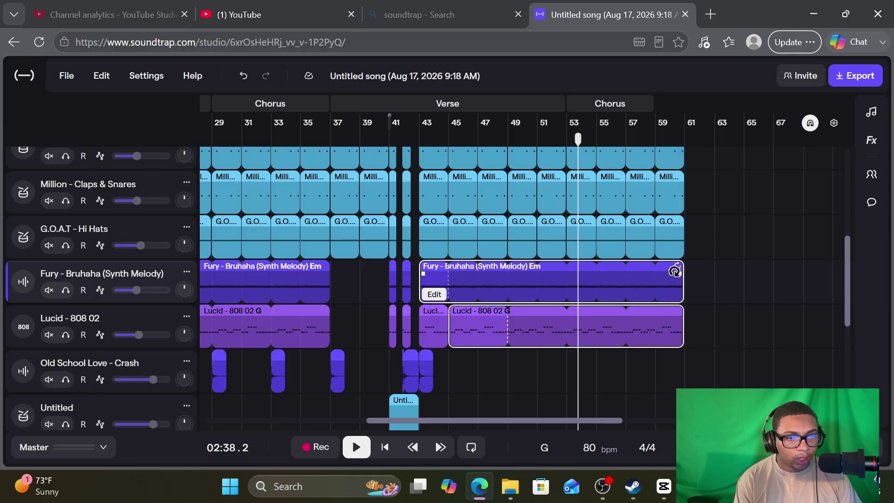
left_click_drag(690, 271, 712, 271)
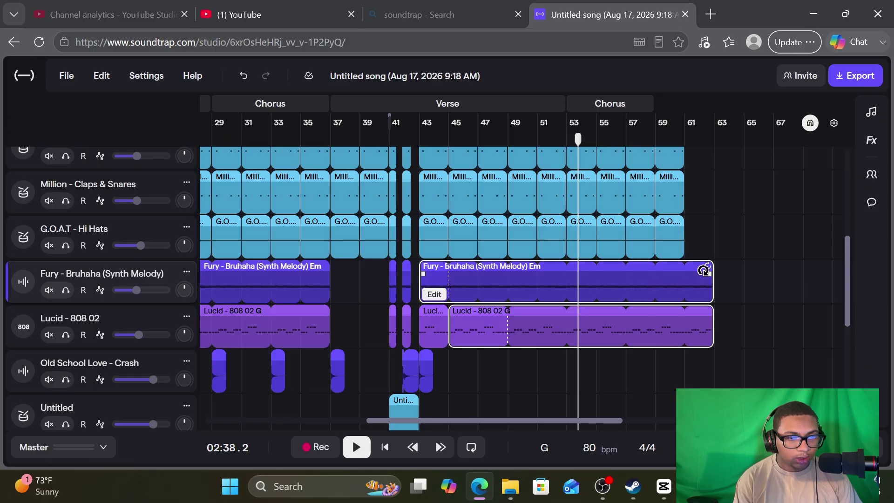
Look over all tracks of the last Chorus while playing it from about bar 53
scroll(481, 331, "down", 4)
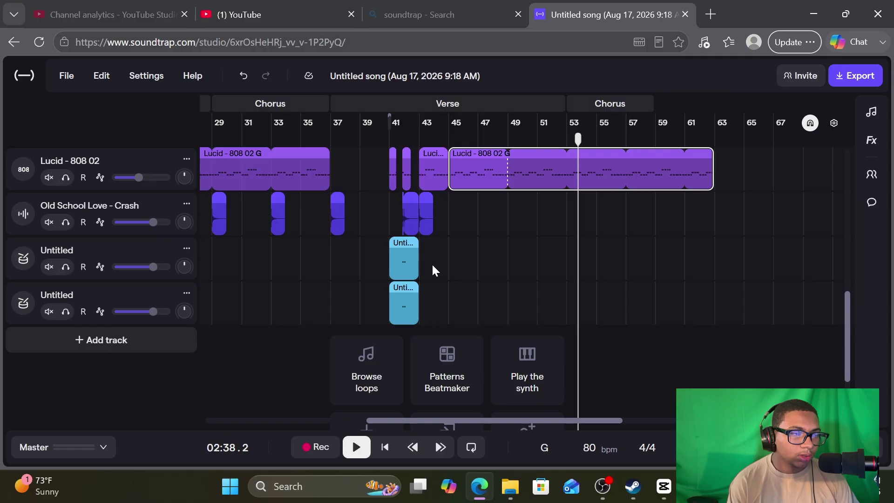
scroll(432, 263, "up", 7)
scroll(406, 238, "up", 2)
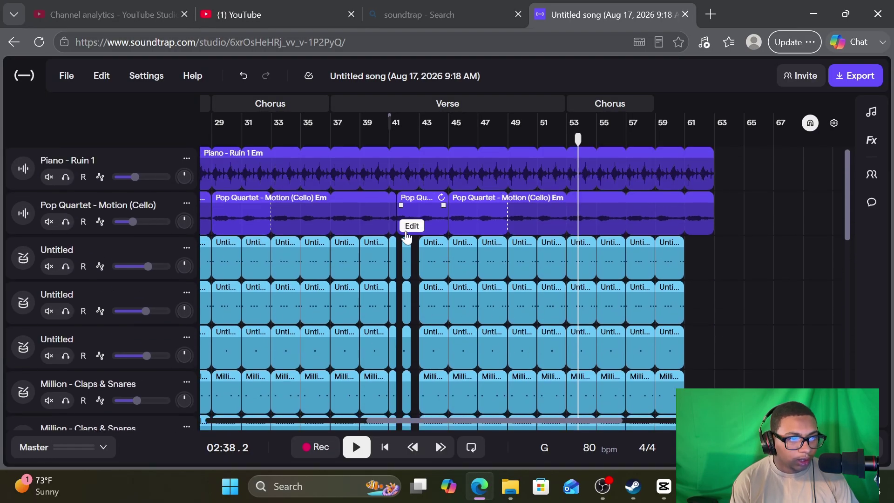
key("space")
scroll(582, 288, "down", 2)
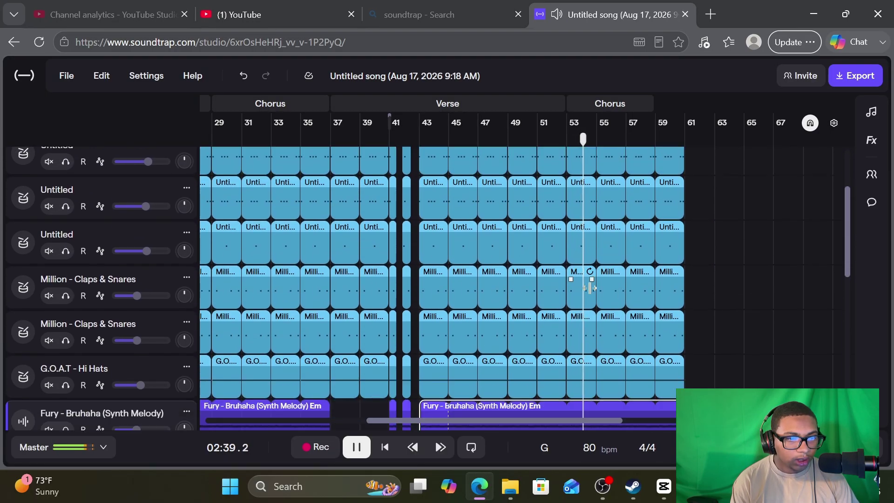
scroll(580, 293, "down", 2)
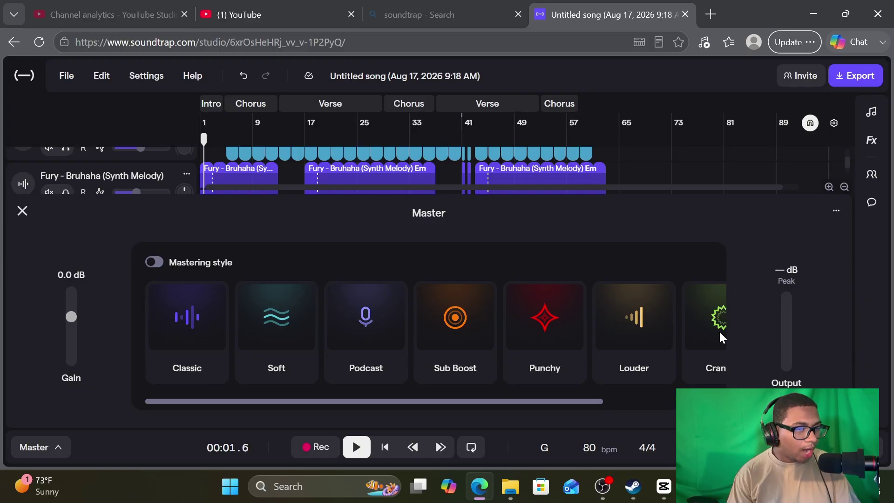
Play the first Chorus while auditioning the Soft, Podcast, Sub Boost, Punchy, Louder and Cranked mastering styles
key("space")
key("space")
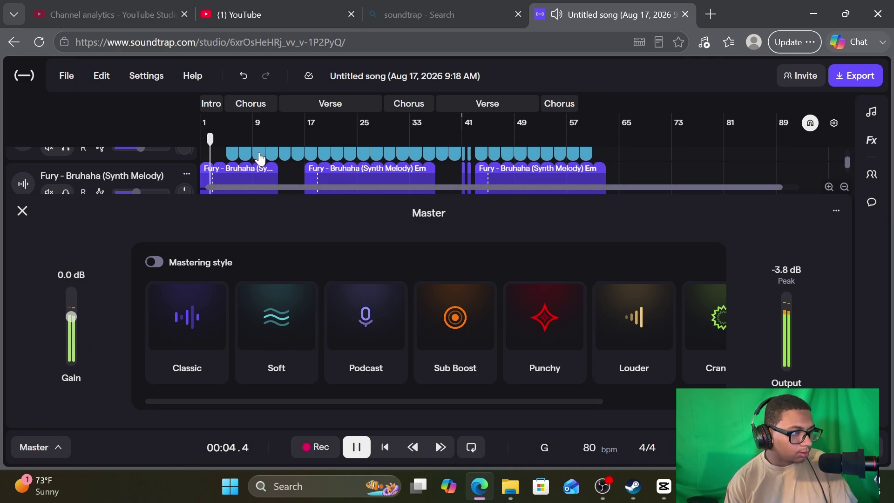
left_click(227, 137)
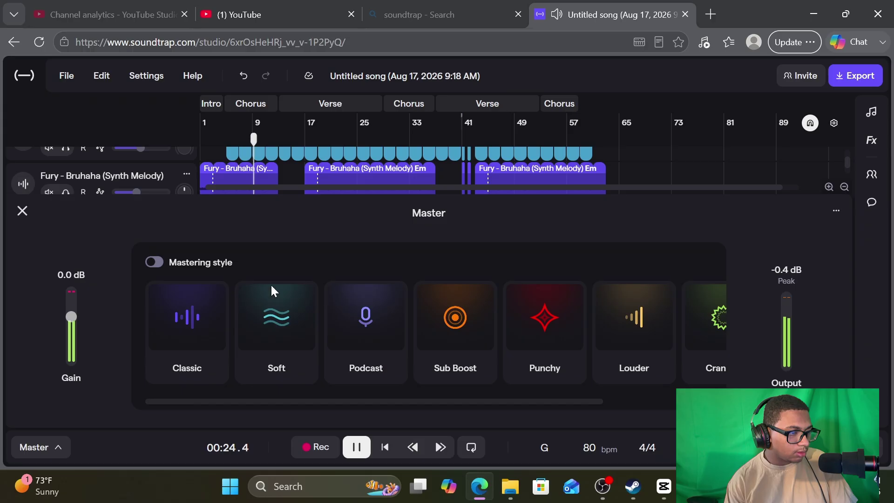
left_click(261, 312)
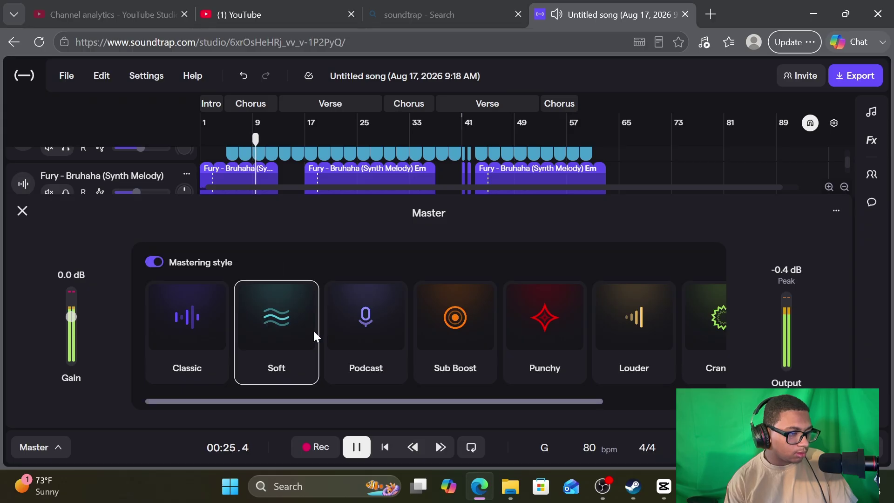
left_click(361, 327)
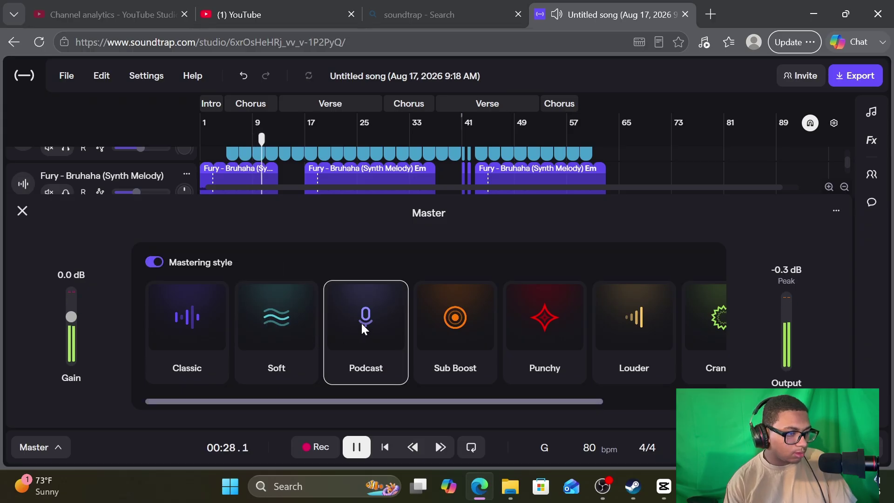
left_click(466, 342)
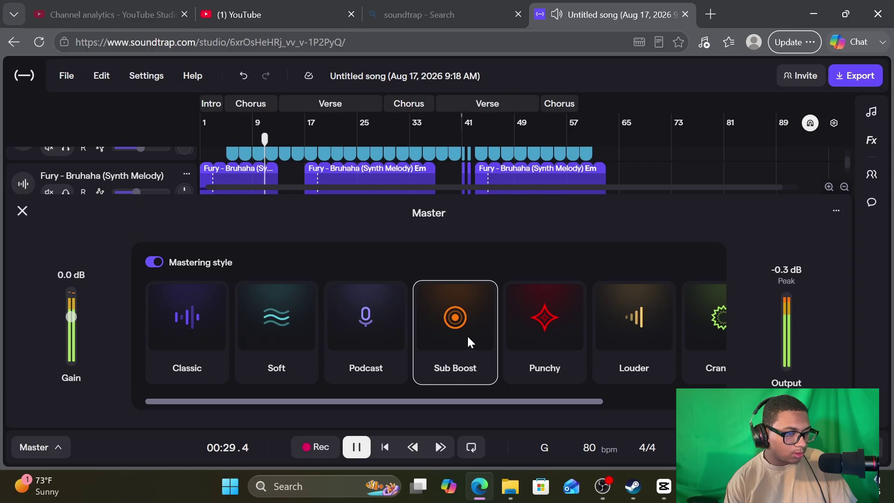
left_click(524, 334)
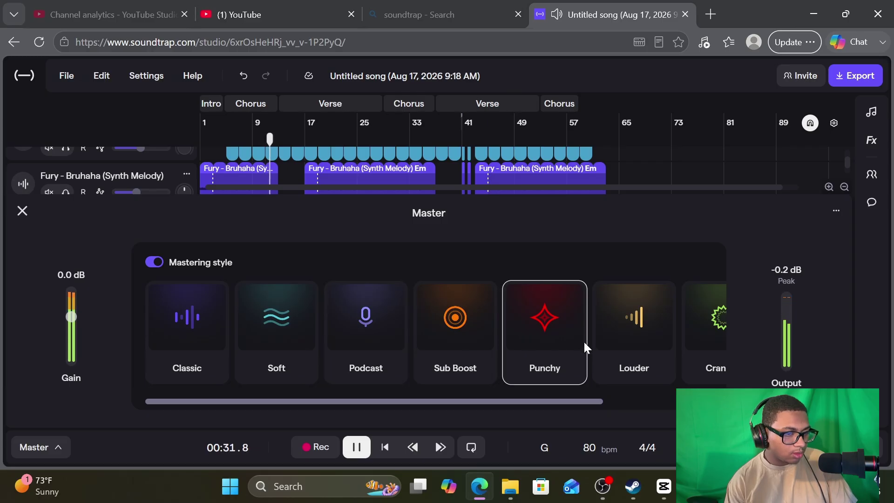
left_click(627, 338)
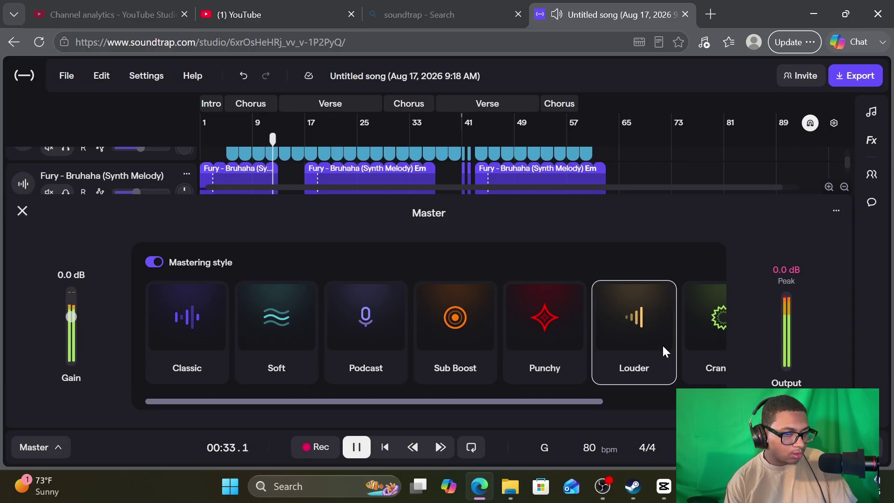
left_click(698, 347)
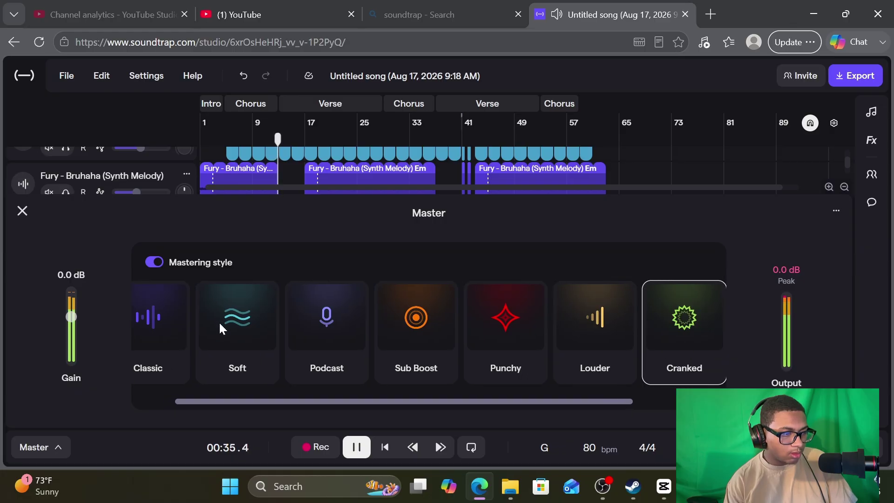
Set the mastering style to Soft, close the master settings and stop playback
left_click(237, 330)
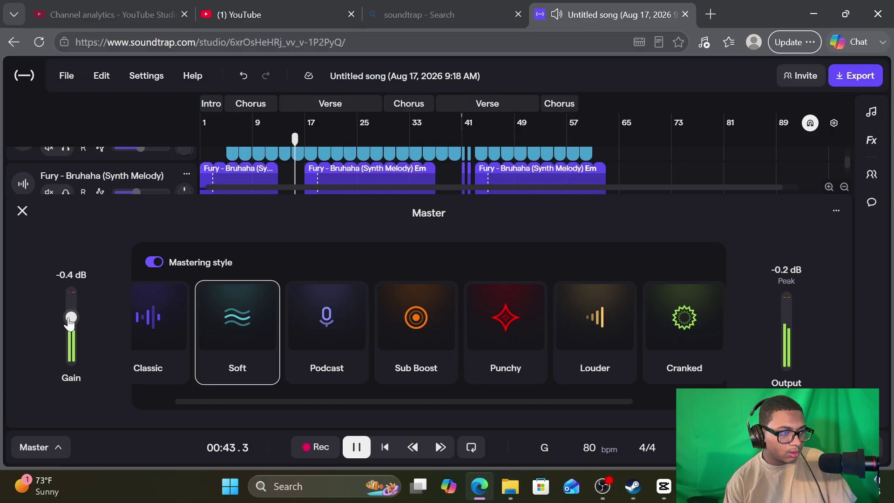
left_click(23, 209)
key("space")
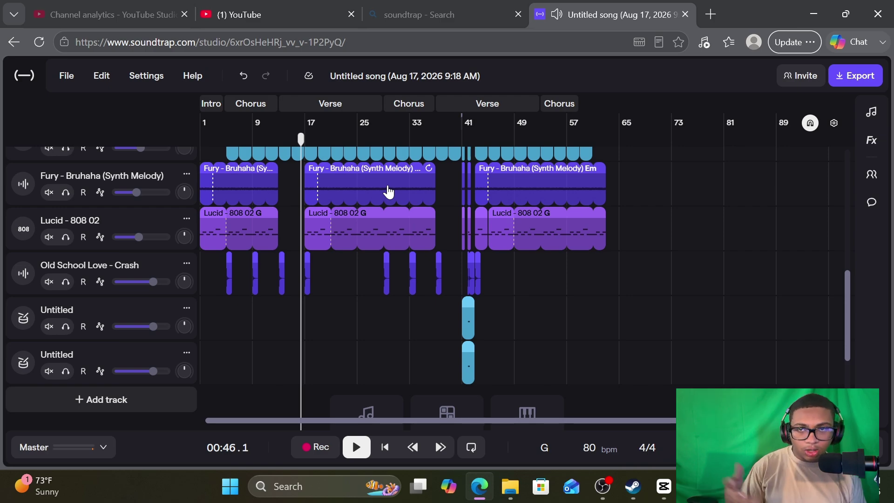
Return the playhead to the start of the song and play the arrangement
key("space")
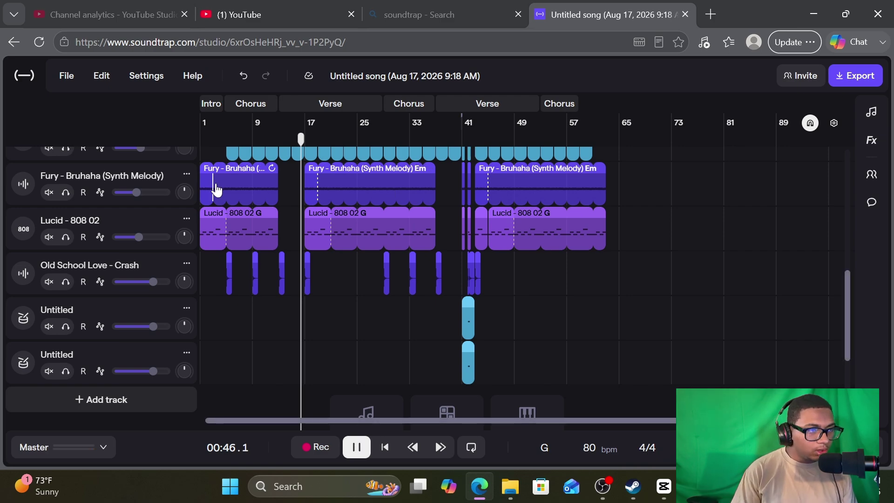
key("space")
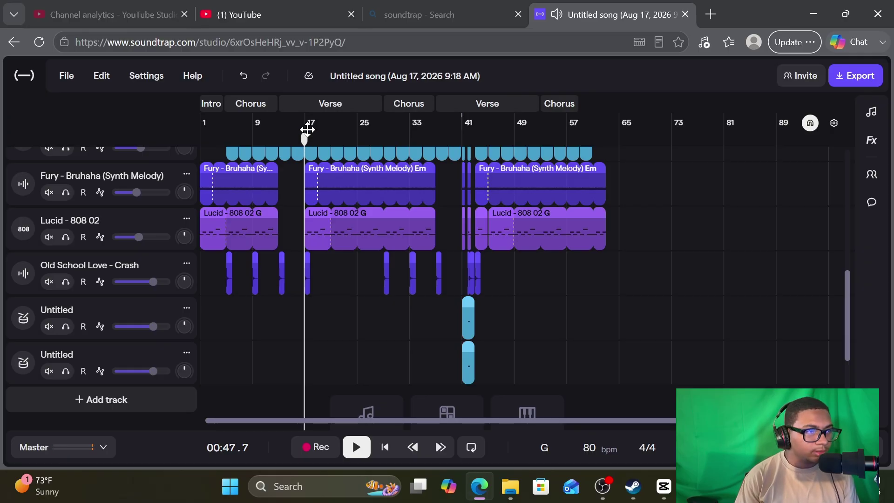
left_click_drag(308, 129, 130, 177)
key("alt+f")
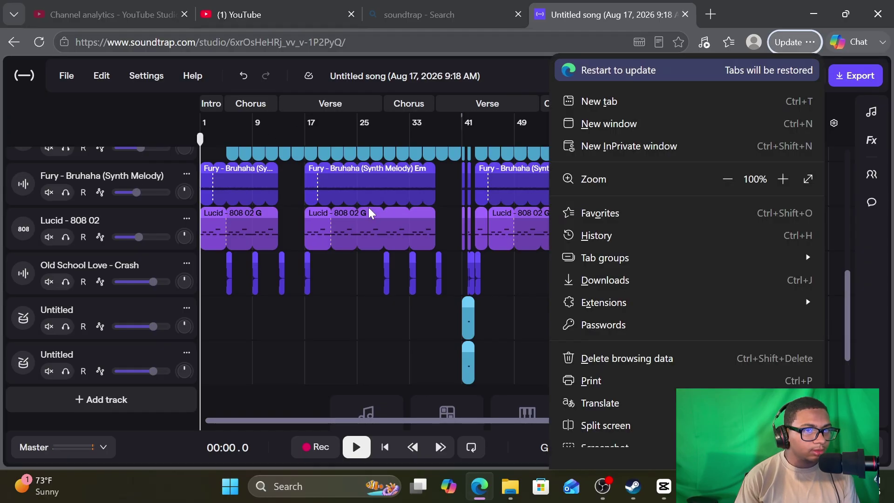
left_click(329, 309)
key("space")
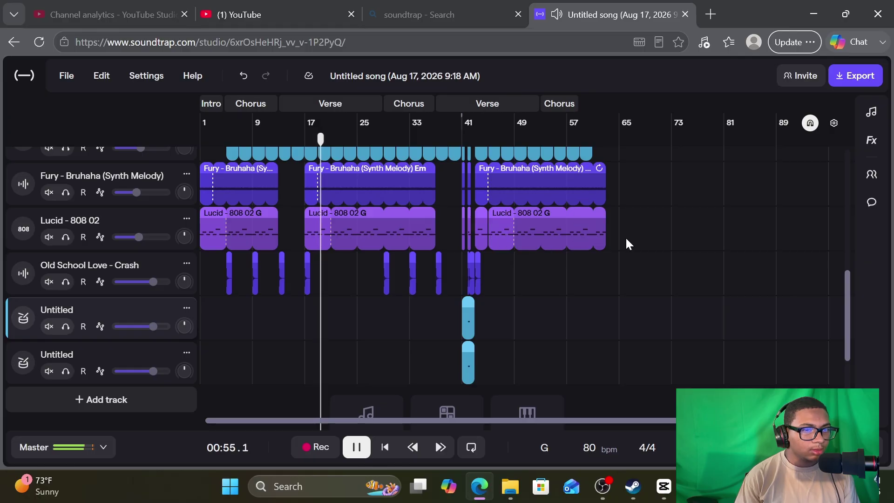
Copy the Old School Love crash region at bar 17 and paste it at bar 53, where the final Chorus starts
scroll(563, 249, "up", 5)
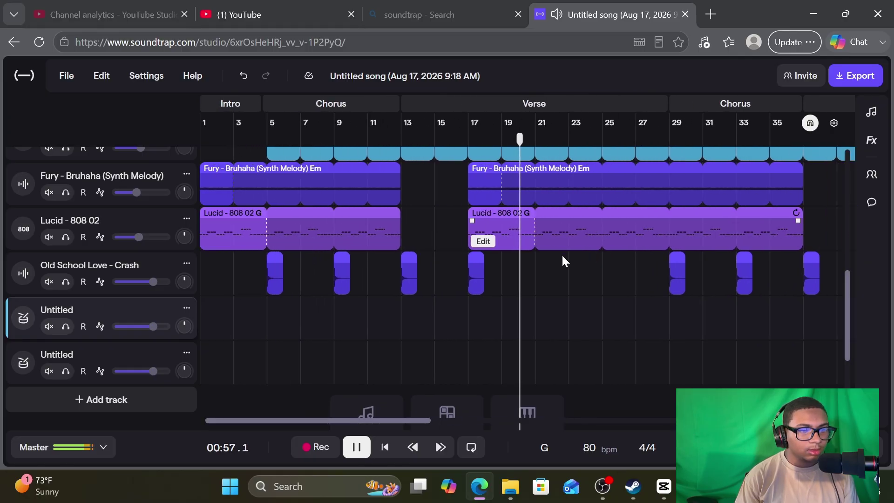
right_click(474, 262)
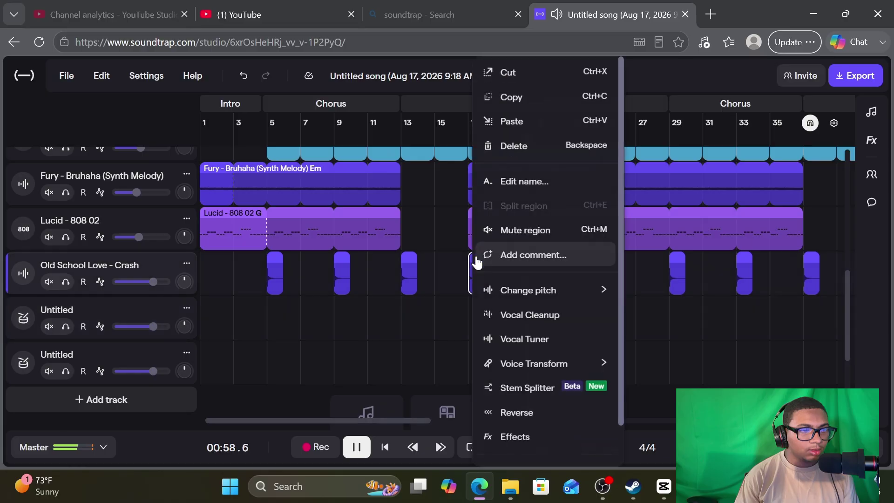
left_click(507, 120)
left_click_drag(572, 139, 480, 182)
left_click(478, 141)
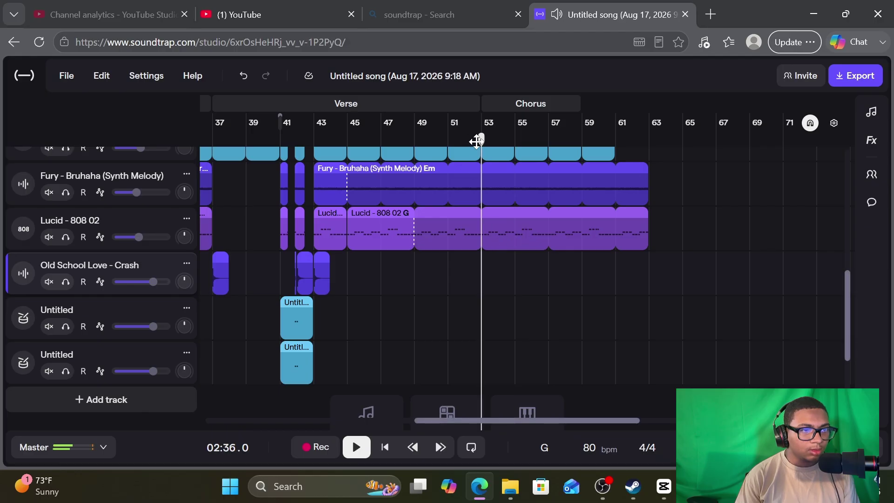
left_click(481, 139)
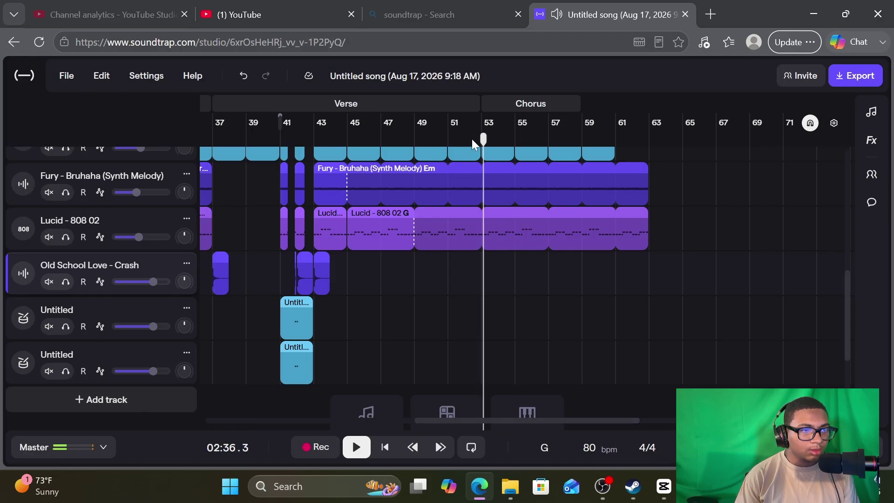
right_click(502, 261)
left_click(523, 298)
Play the opening of the final Chorus from bar 53 to check the pasted crash, and stop playback
key("space")
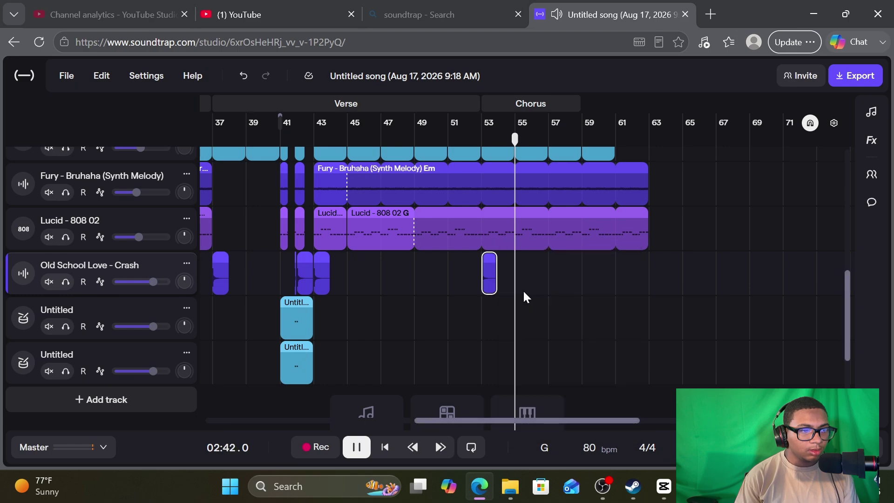
key("space")
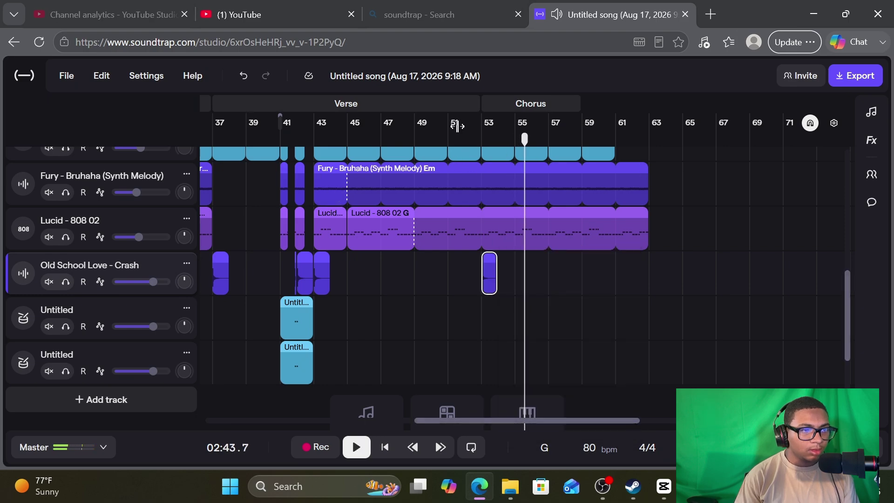
key("space")
left_click(482, 136)
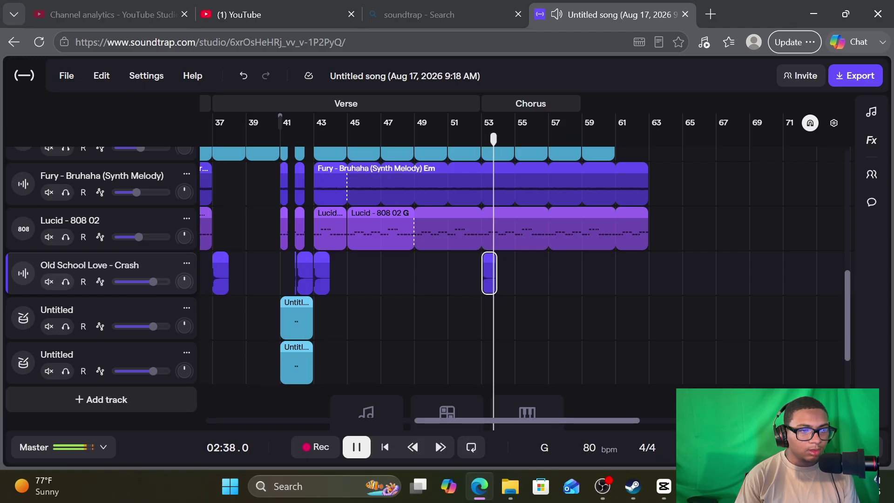
scroll(607, 273, "up", 3)
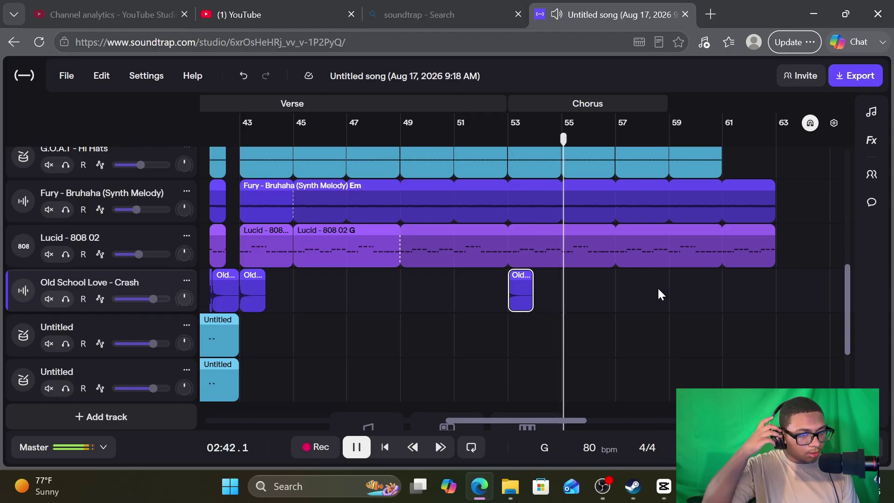
key("space")
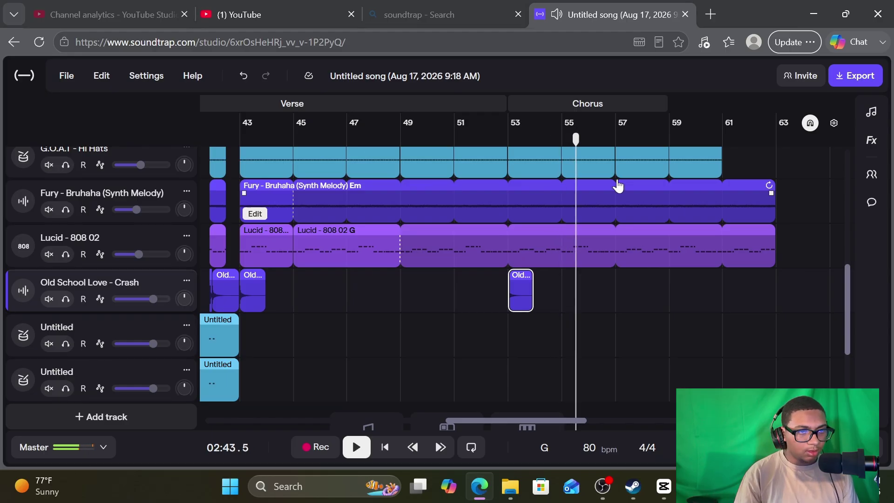
Paste another crash region at bar 57 on the Old School Love - Crash track
left_click(616, 135)
right_click(650, 296)
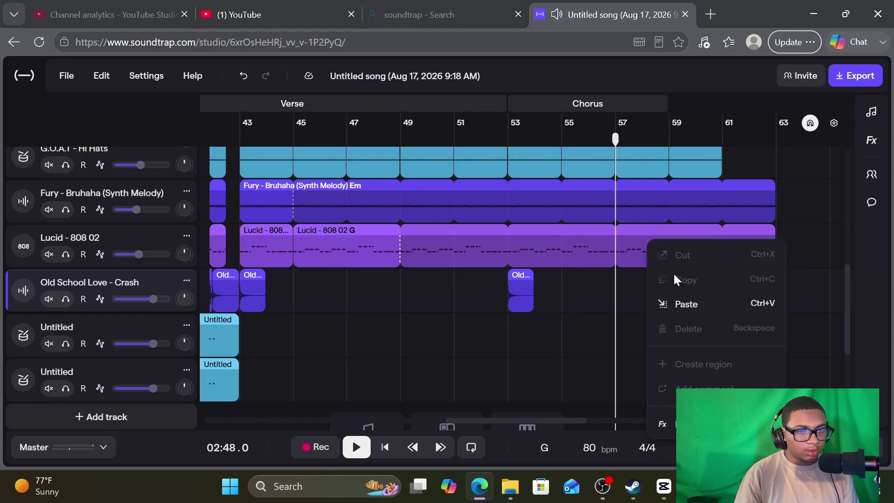
left_click(684, 303)
Play the final Chorus from bar 57 through to the end of the arrangement
key("space")
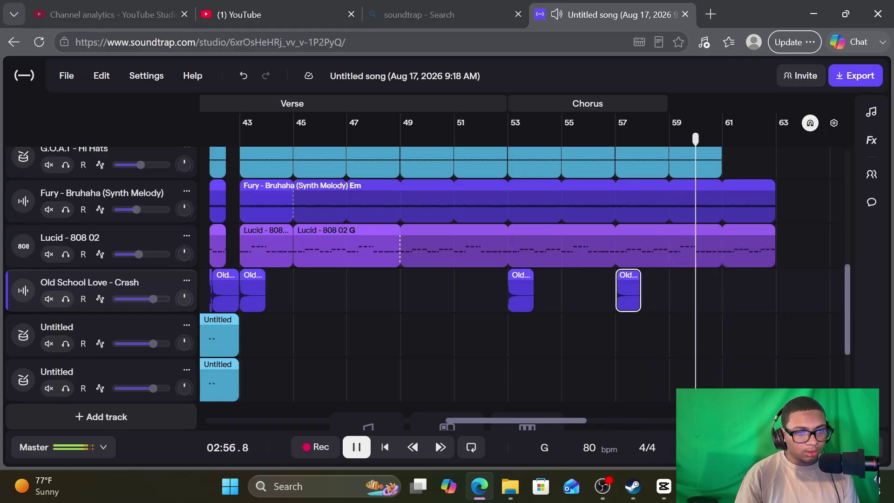
left_click(814, 420)
left_click(814, 420)
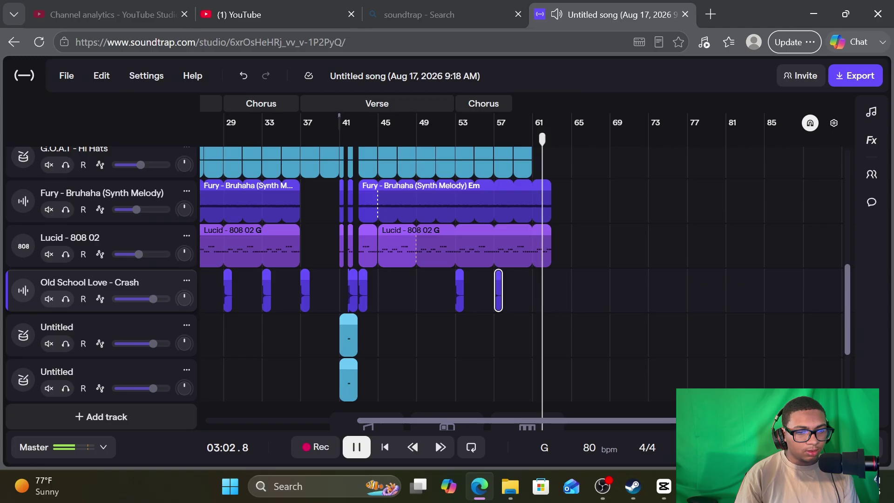
left_click(815, 420)
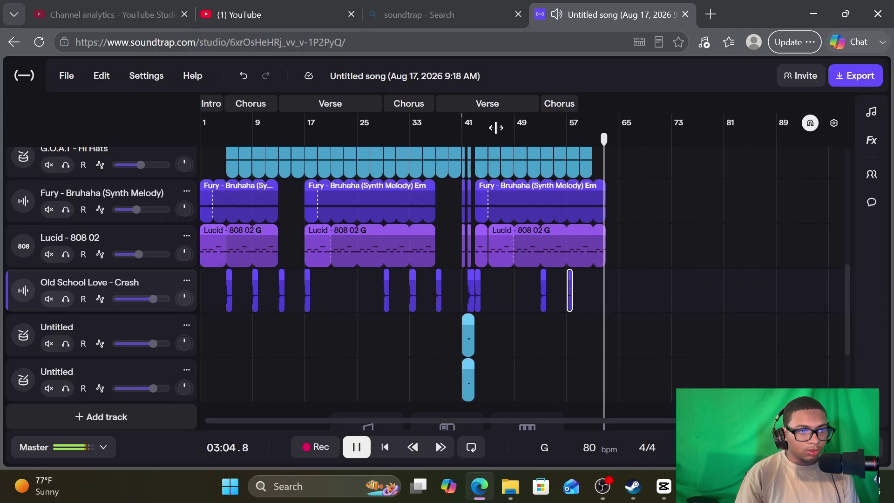
Play the song again from the beginning with the studio shown full screen
left_click_drag(490, 130, 45, 209)
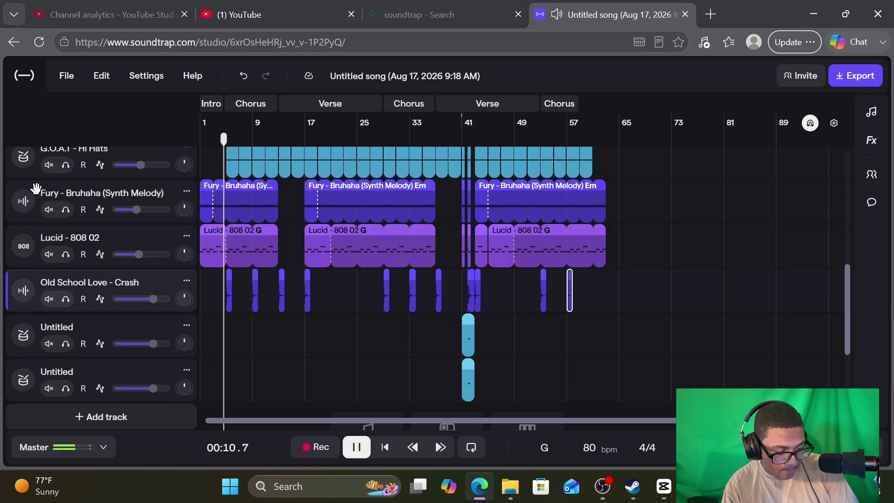
key("F11")
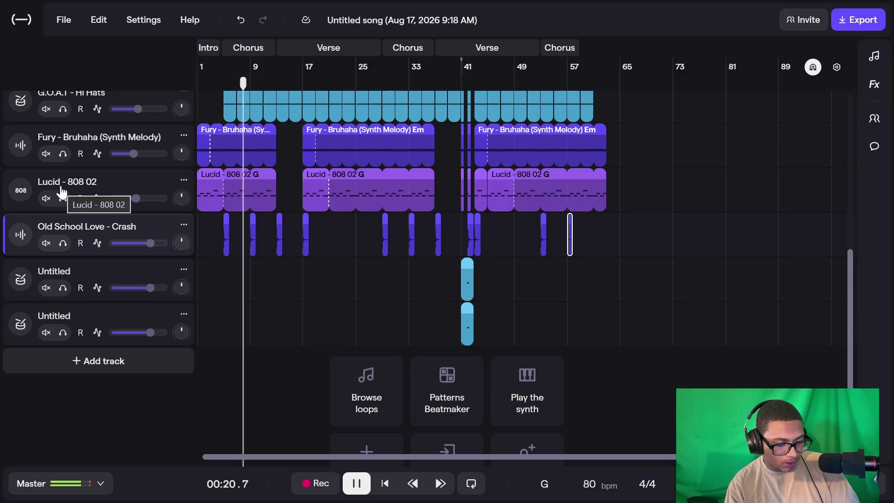
key("space")
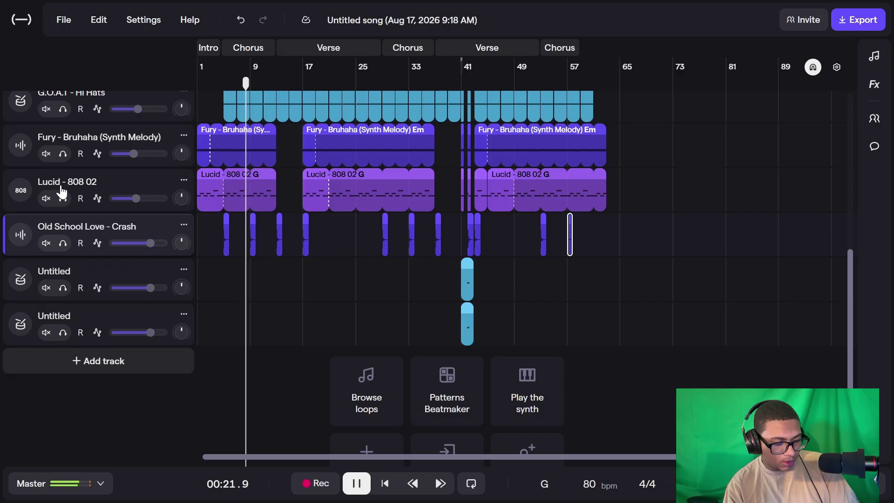
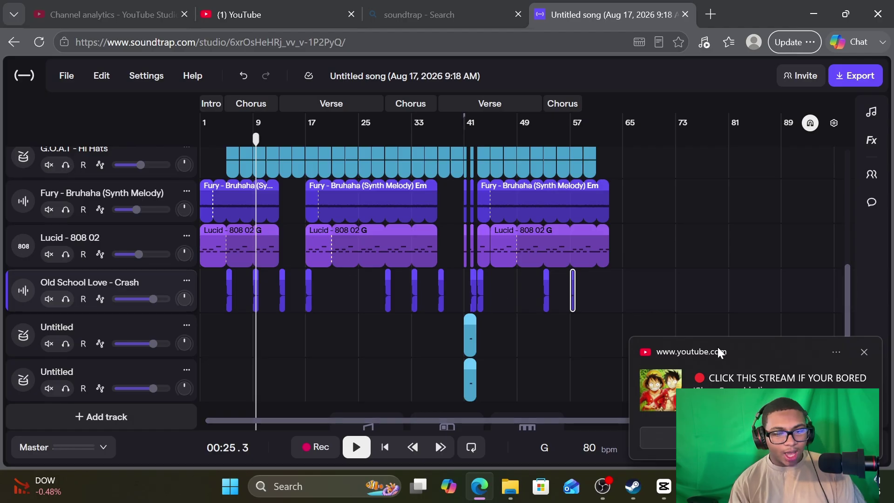
Dismiss the YouTube notification, return the playhead to bar 1, and play the Intro while looking over the tracks
left_click(864, 352)
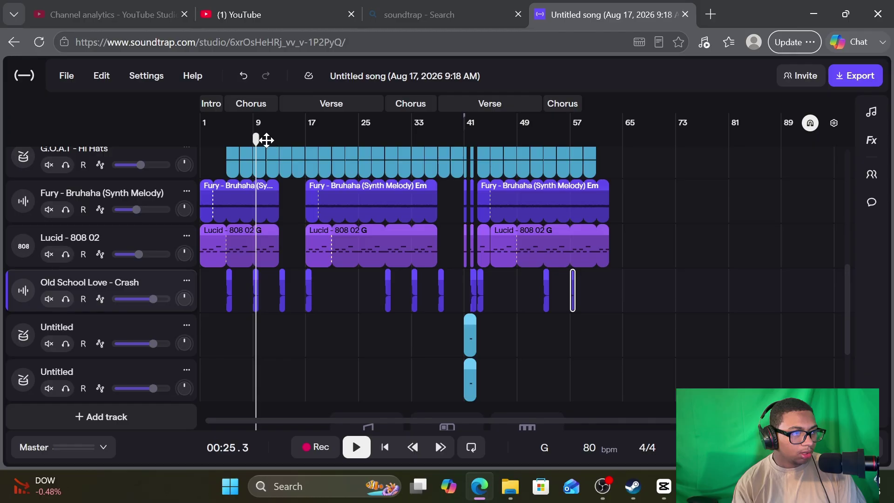
left_click_drag(259, 140, 221, 151)
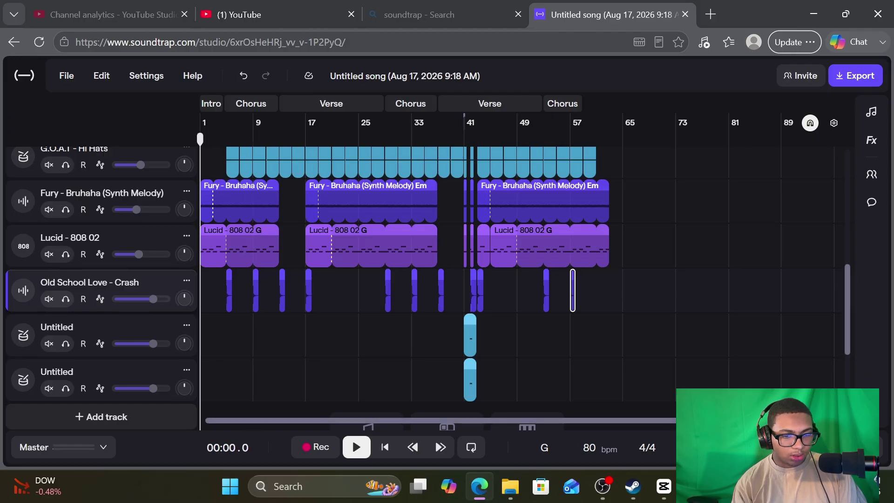
scroll(552, 263, "up", 5)
key("space")
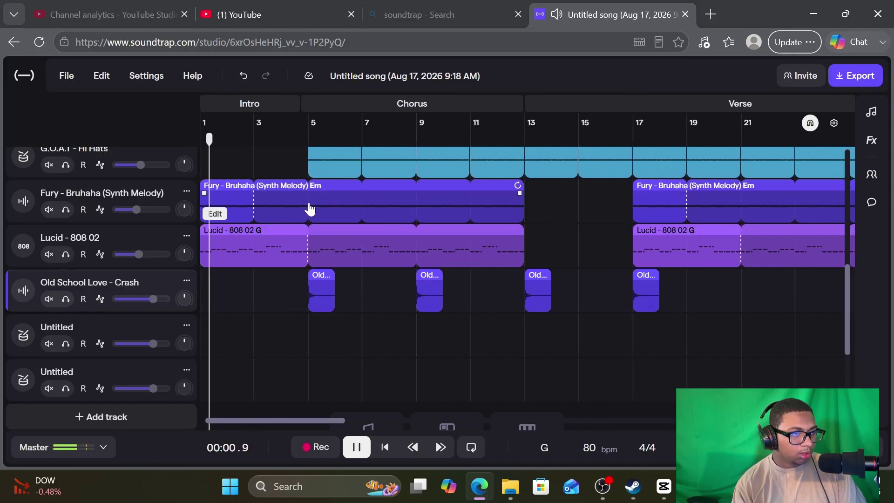
scroll(310, 209, "up", 5)
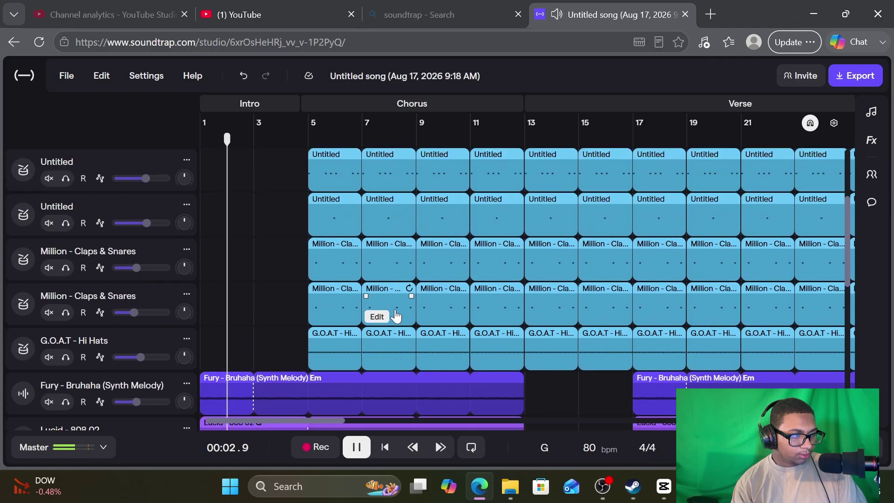
scroll(396, 317, "up", 3)
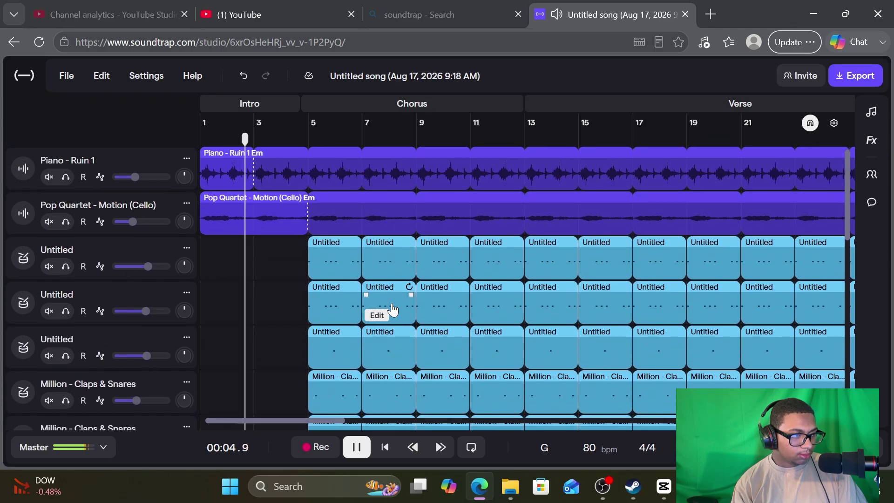
scroll(393, 309, "down", 2)
scroll(393, 309, "up", 2)
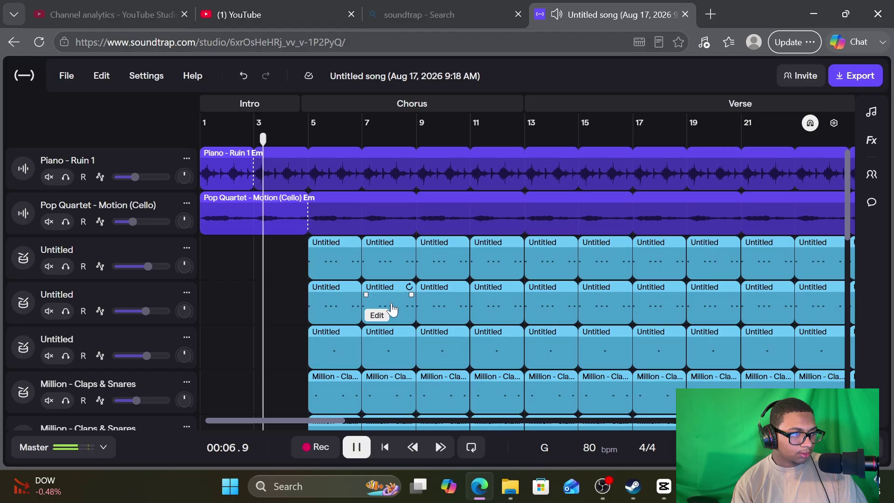
scroll(400, 313, "down", 2)
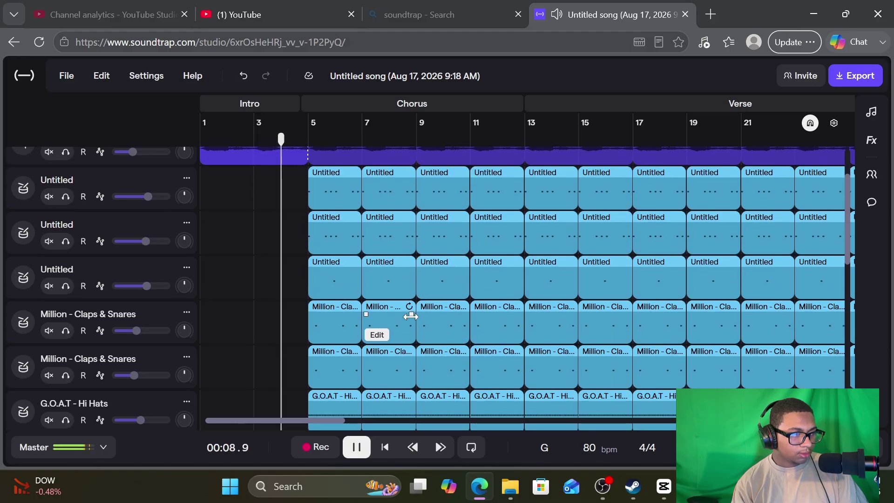
key("space")
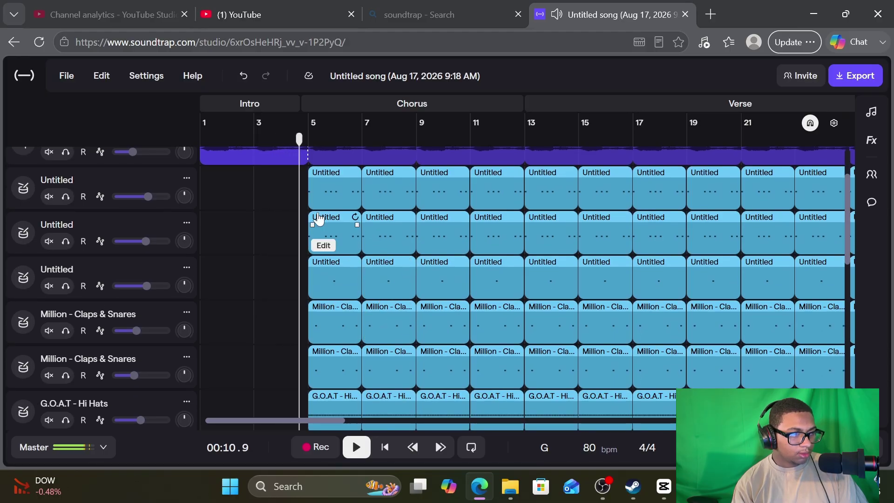
scroll(318, 219, "up", 2)
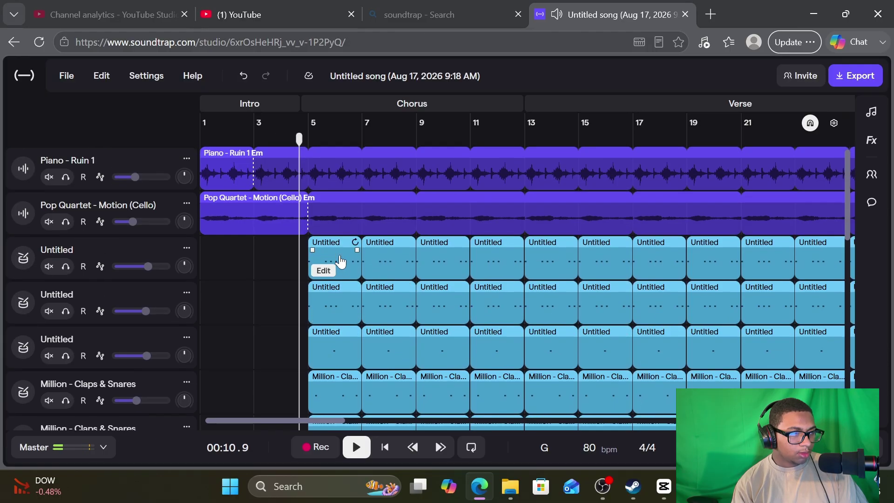
left_click(283, 136)
left_click(828, 420)
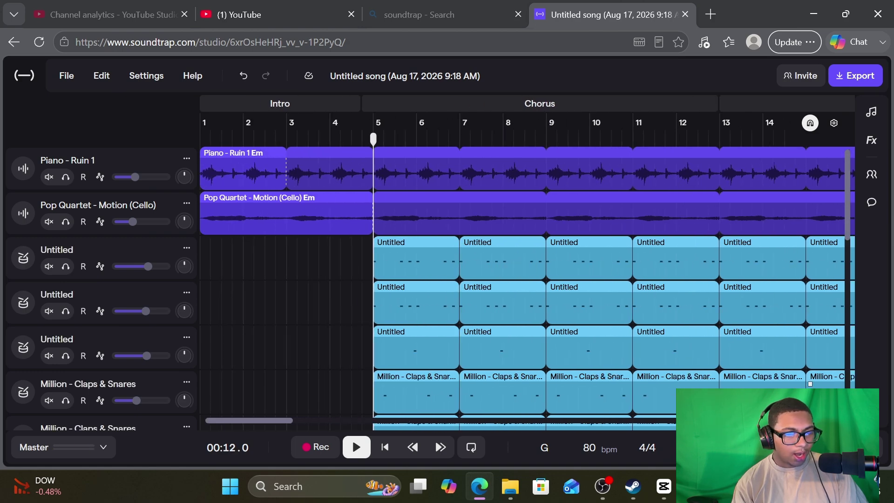
double_click(826, 401)
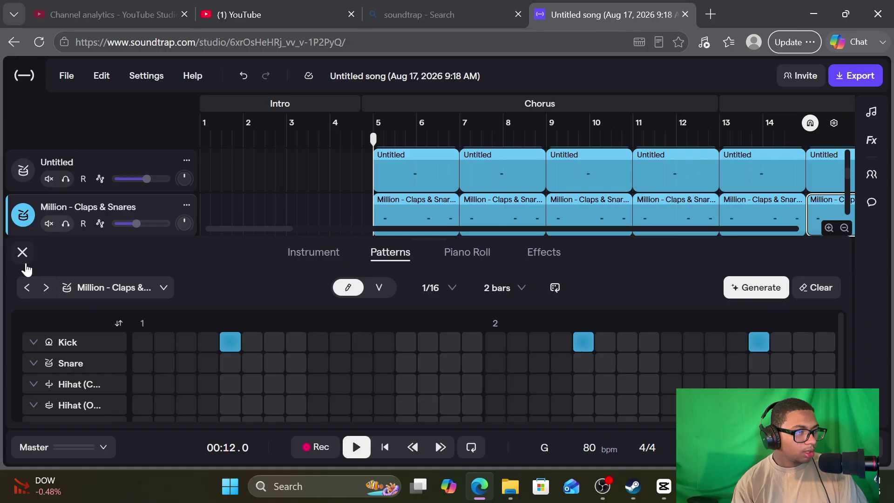
left_click(22, 252)
scroll(302, 210, "up", 5)
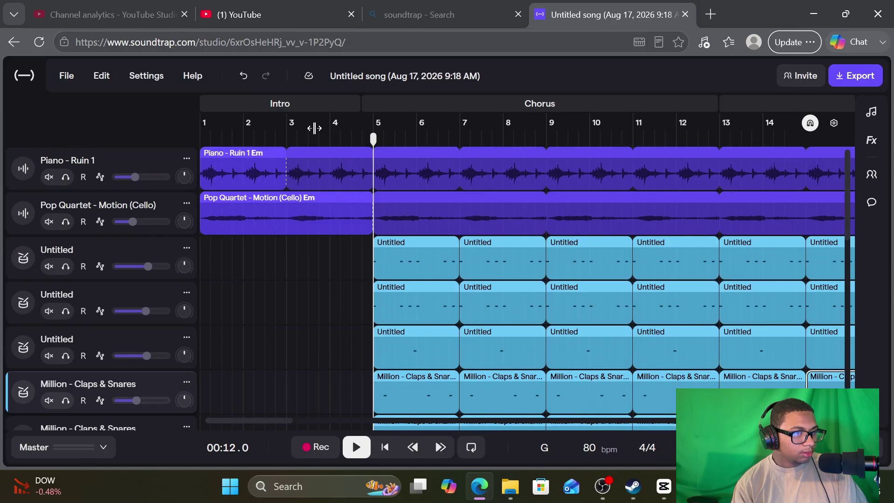
Play the end of the Intro around bar 4 to find the transition point into the first Chorus
key("space")
left_click(310, 144)
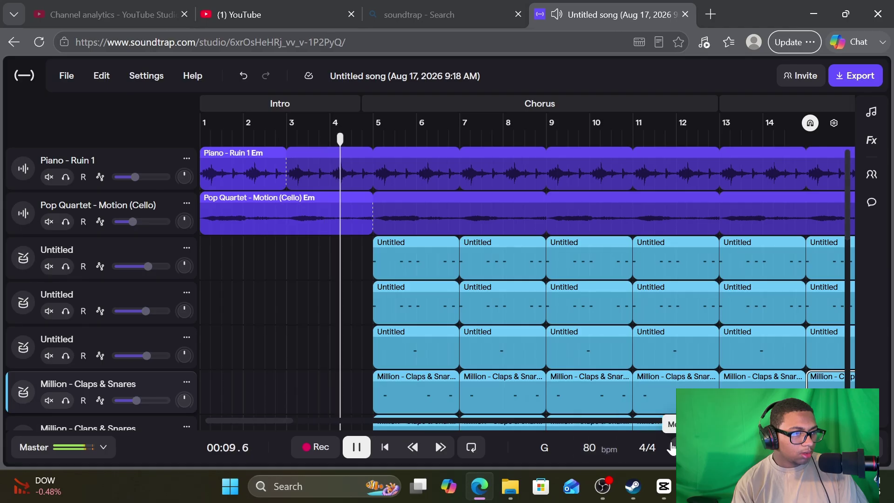
key("space")
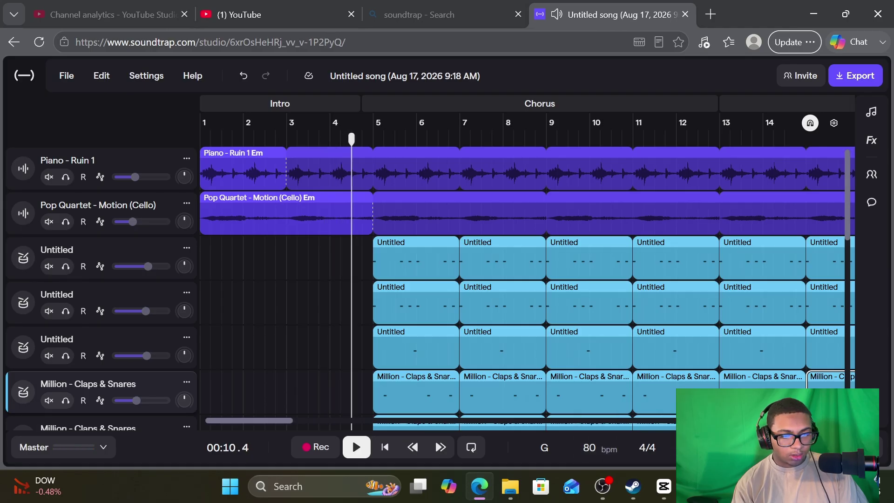
scroll(521, 213, "up", 5)
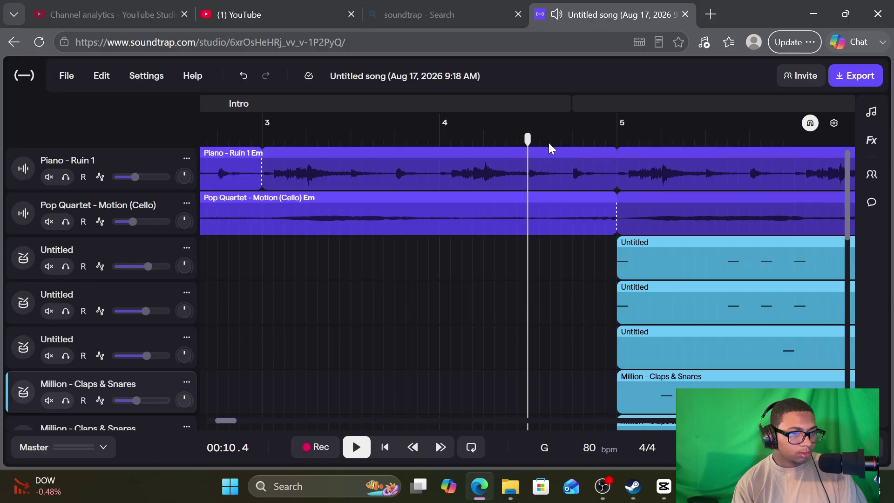
key("space")
key("space")
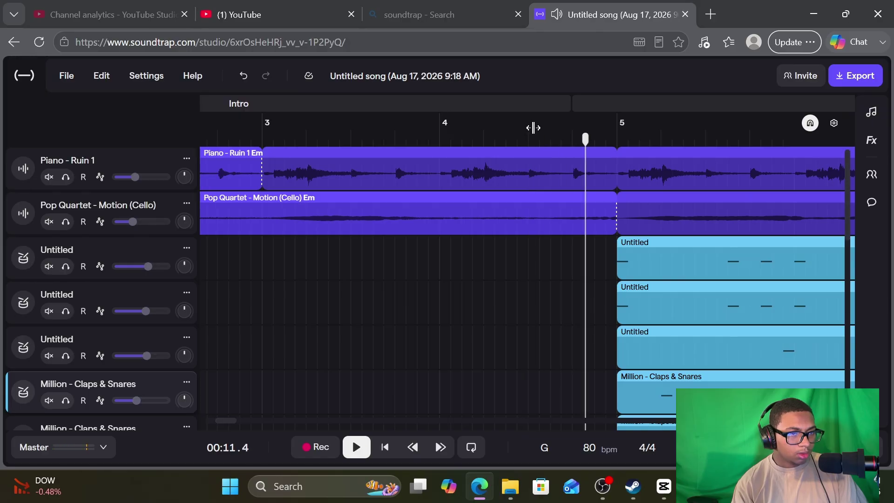
Place the playhead halfway through bar 4, shortly before the drums enter
left_click(533, 127)
left_click(541, 127)
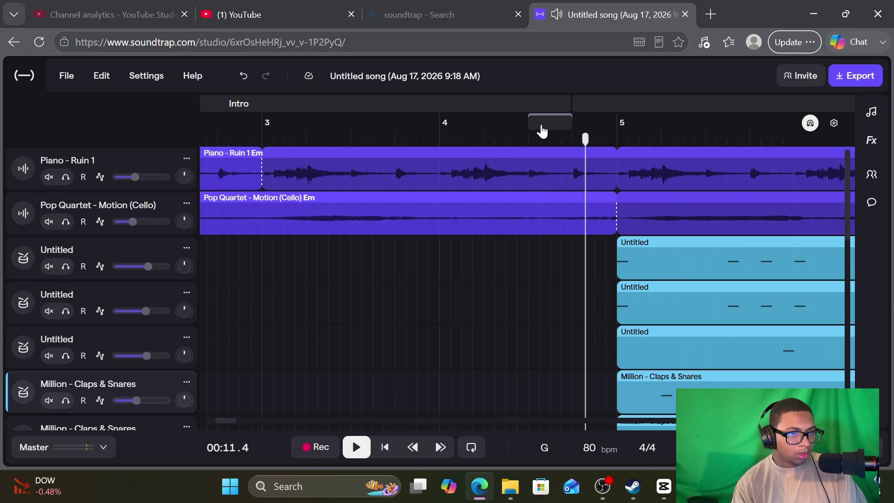
left_click(531, 140)
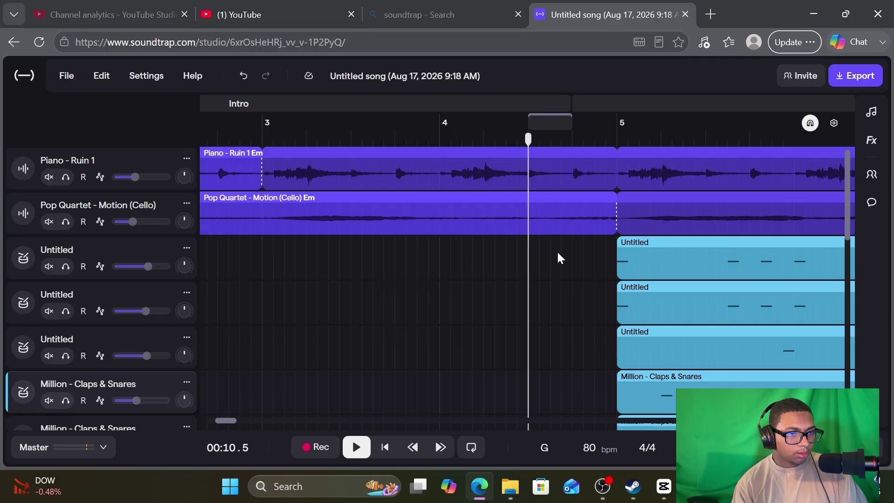
Split the Fury - Bruhaha synth melody and Lucid 808 regions at the playhead in bar 4 and delete their pieces up to bar 5
scroll(561, 261, "down", 5)
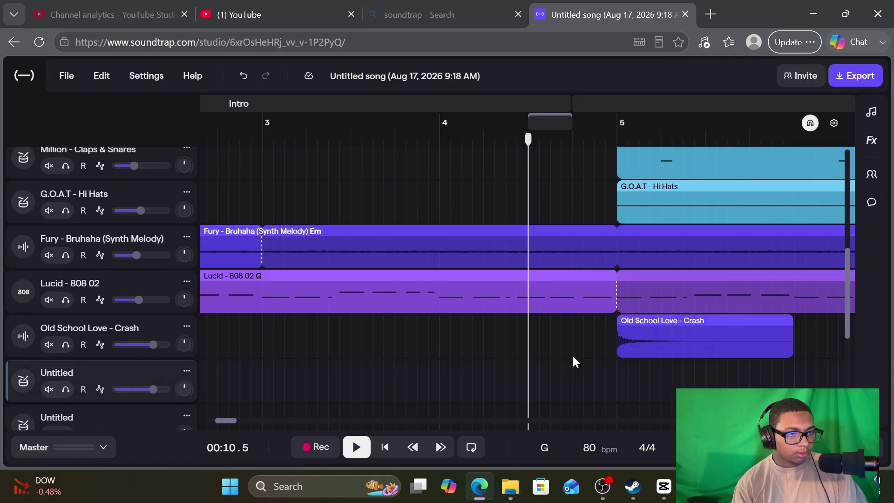
left_click_drag(575, 362, 580, 233)
right_click(574, 236)
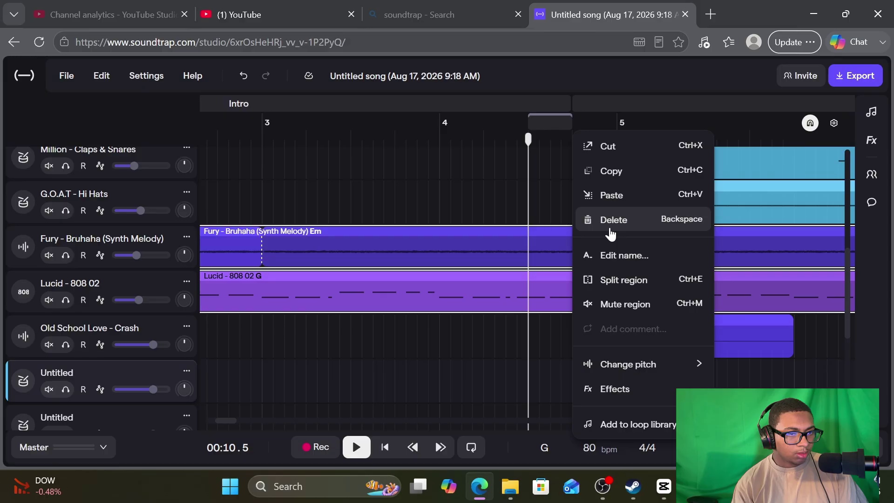
left_click(621, 263)
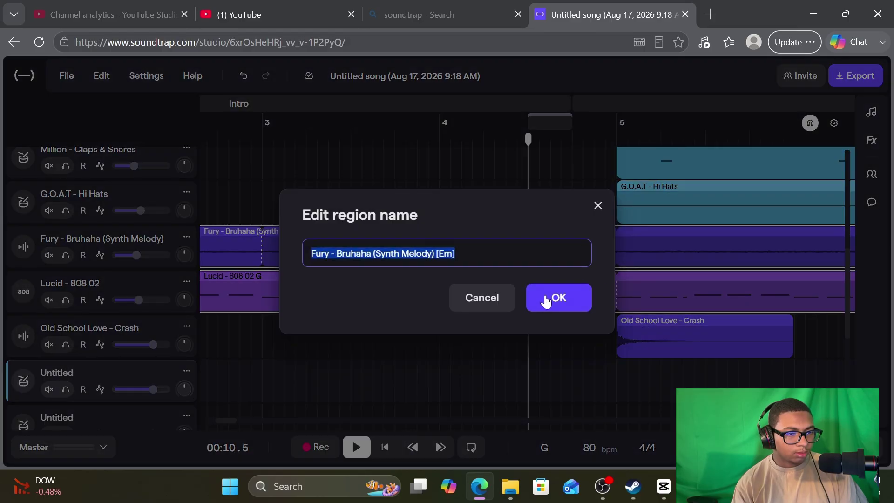
left_click(494, 299)
right_click(567, 303)
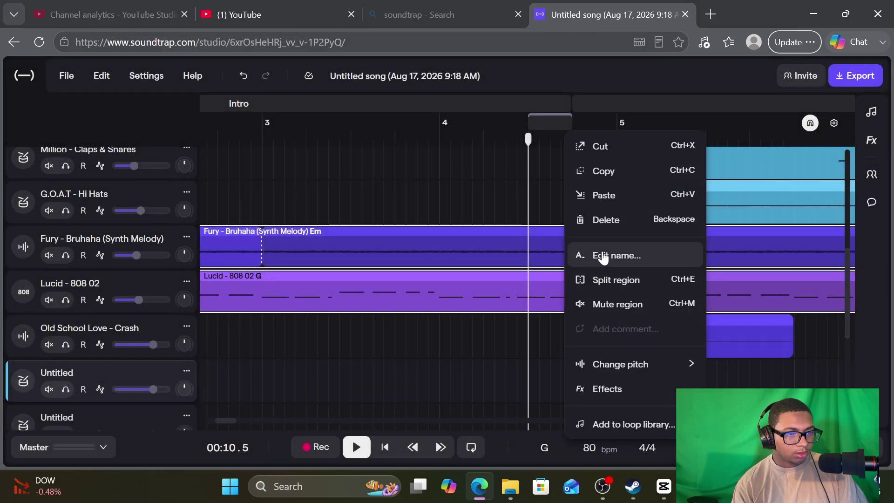
left_click(613, 279)
right_click(561, 261)
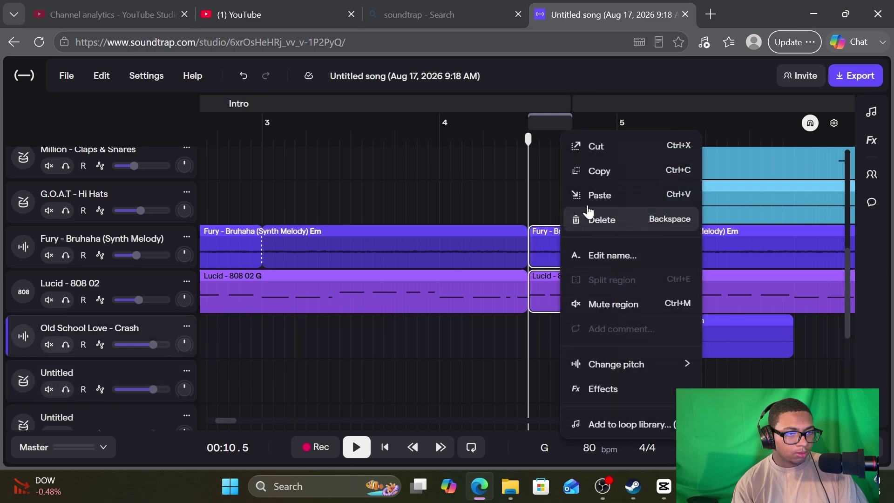
left_click(607, 219)
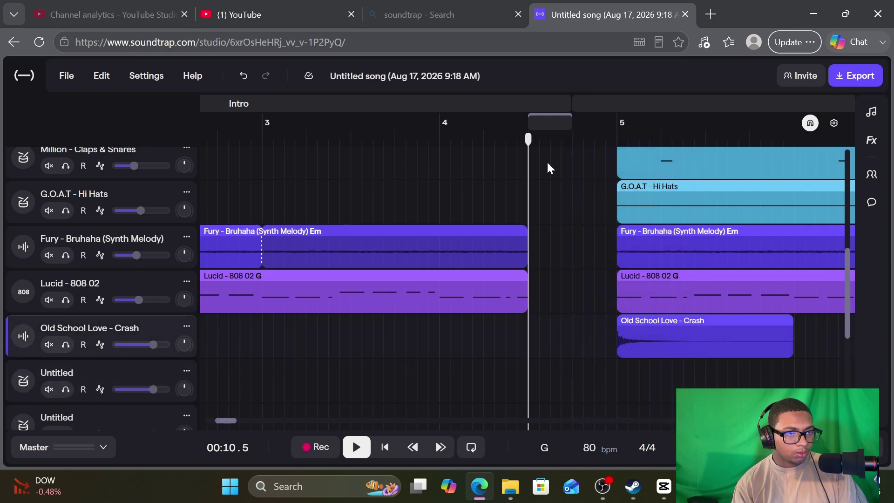
Play the song from the Intro into the first Chorus to check the synth and 808 drop-out before bar 5
left_click_drag(533, 145, 30, 177)
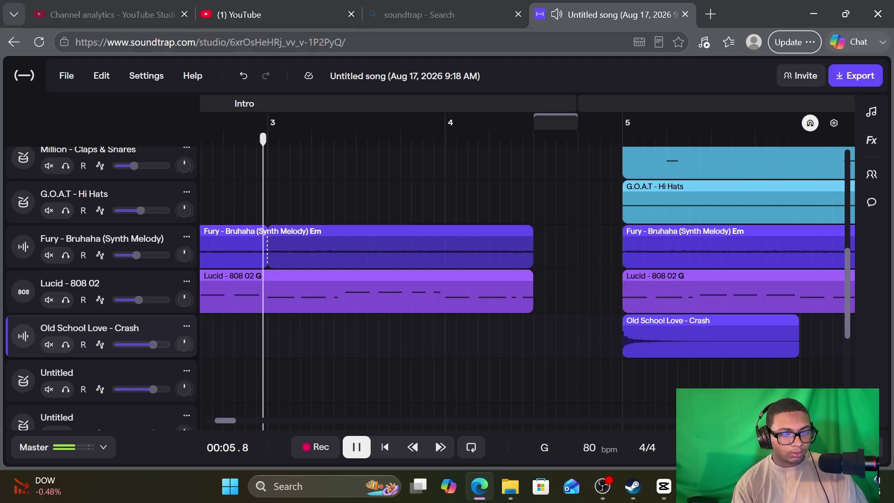
scroll(527, 280, "down", 2)
scroll(527, 279, "down", 3)
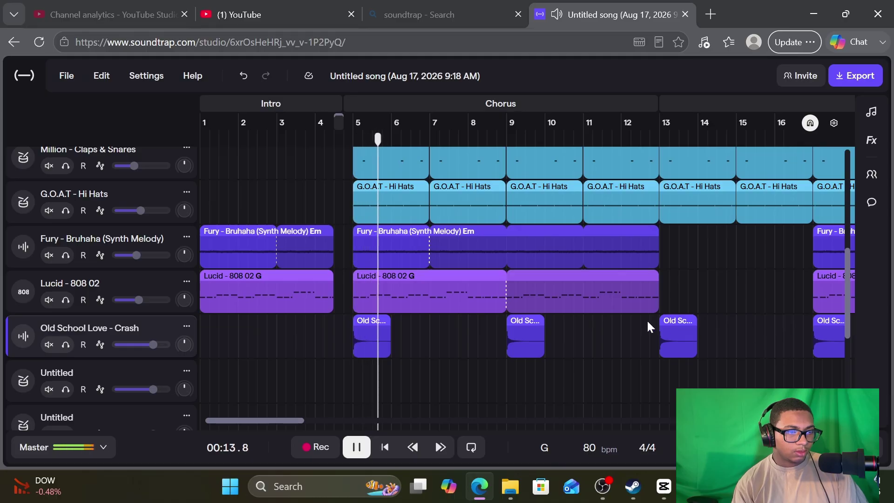
mouse_move(538, 288)
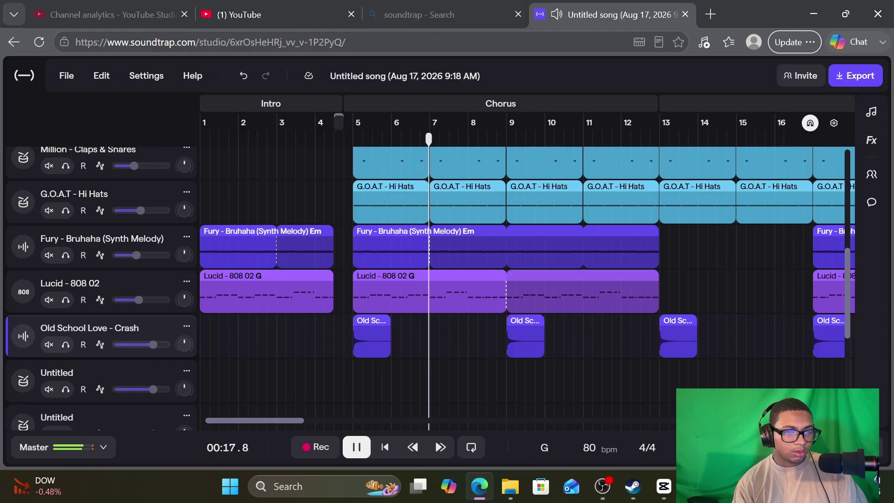
scroll(763, 356, "down", 3)
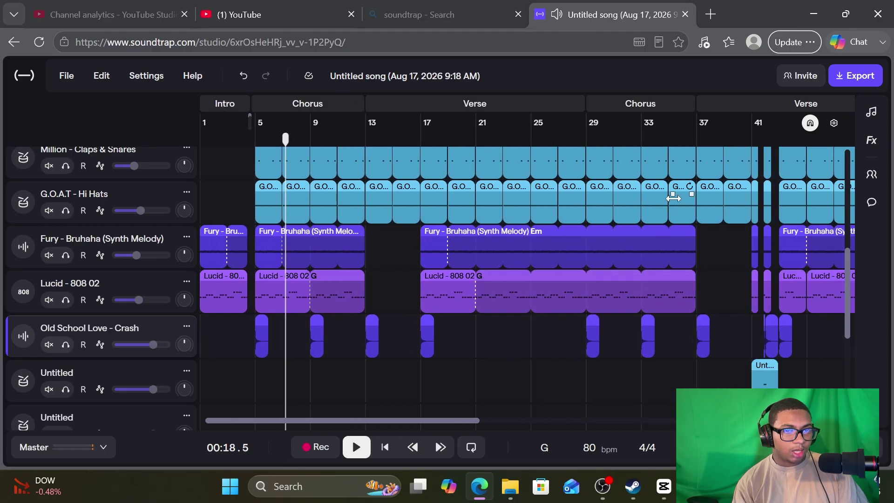
Move the playhead through the second half of the song to past its end, looking over the arrangement
left_click(698, 140)
left_click(725, 142)
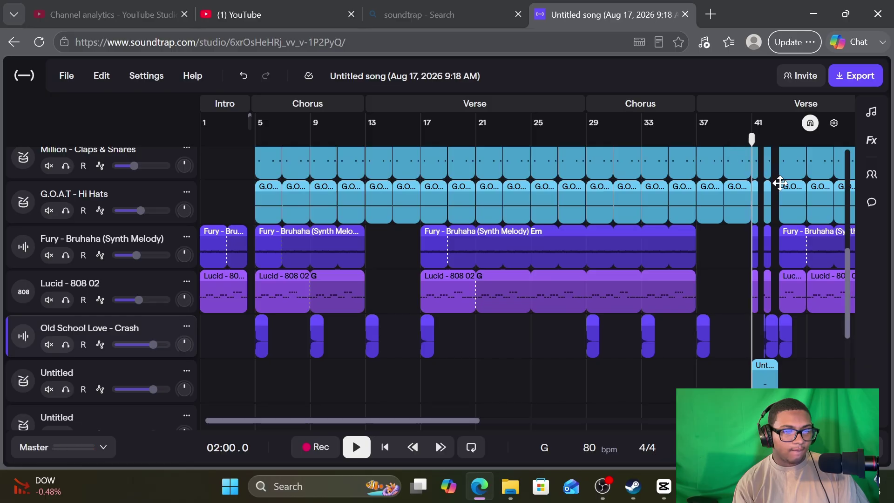
key("Right")
scroll(805, 208, "right", 3)
key("Right")
key("Right")
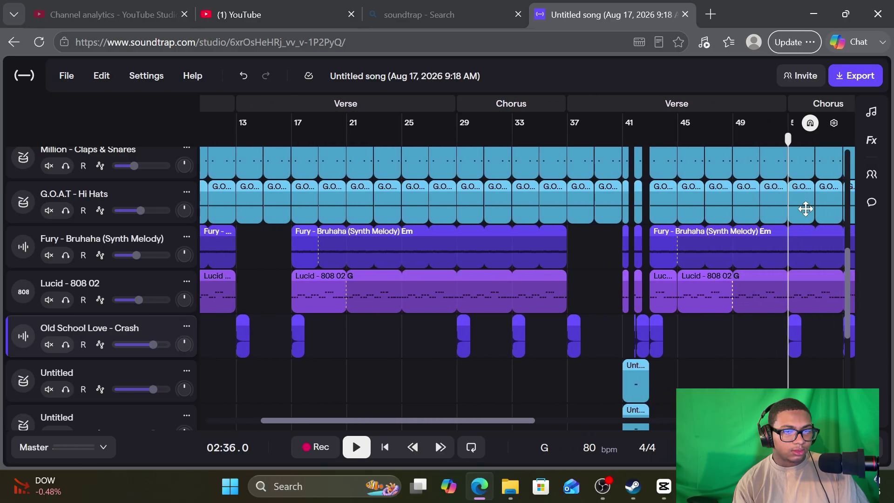
key("Right")
key("Right")
key("Right")
key("Right")
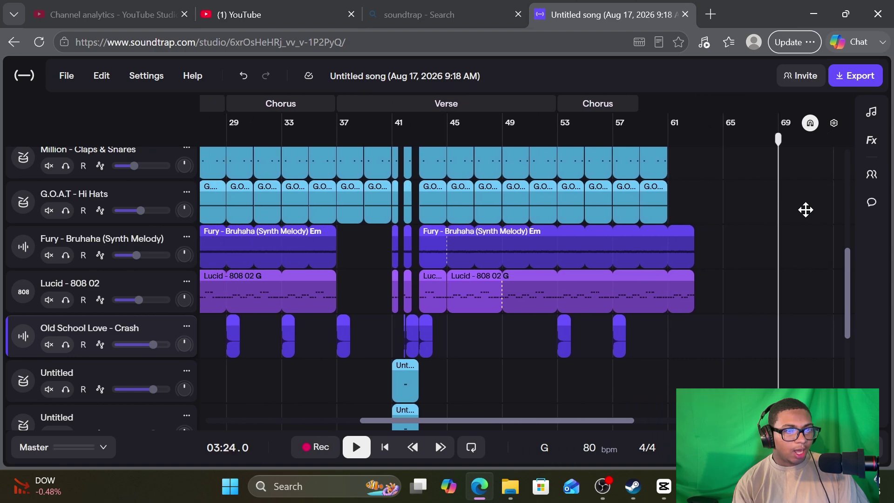
Step the playhead back to bar 21 while reviewing the later Verse and Chorus sections
key("Left")
key("Left")
key("Left")
key("Left")
key("Left")
key("Left")
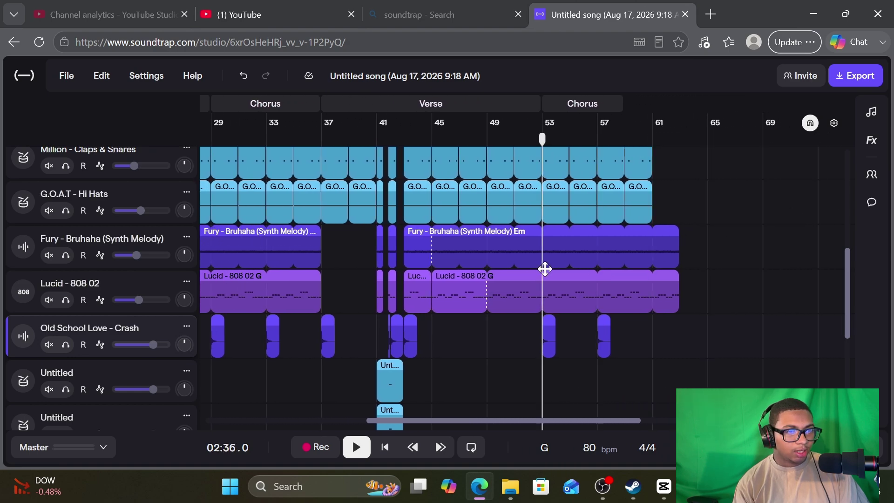
key("Left")
key("Left")
key("Left")
key("Left")
key("Left")
key("Left")
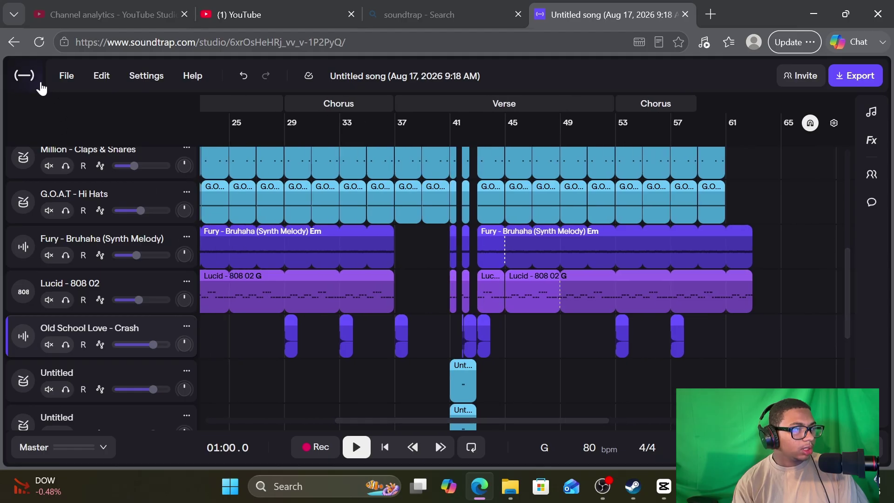
Generate random song titles one after another until the song is named Vivid Dancing Lounge
left_click(494, 85)
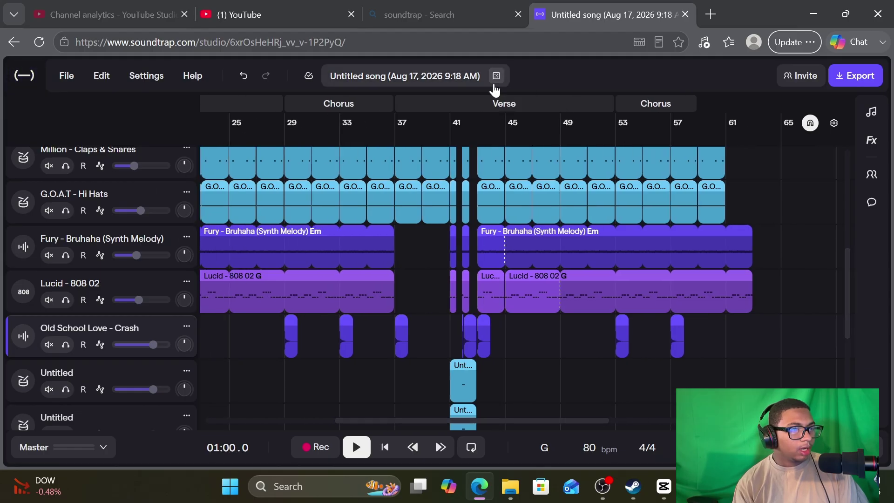
left_click(495, 84)
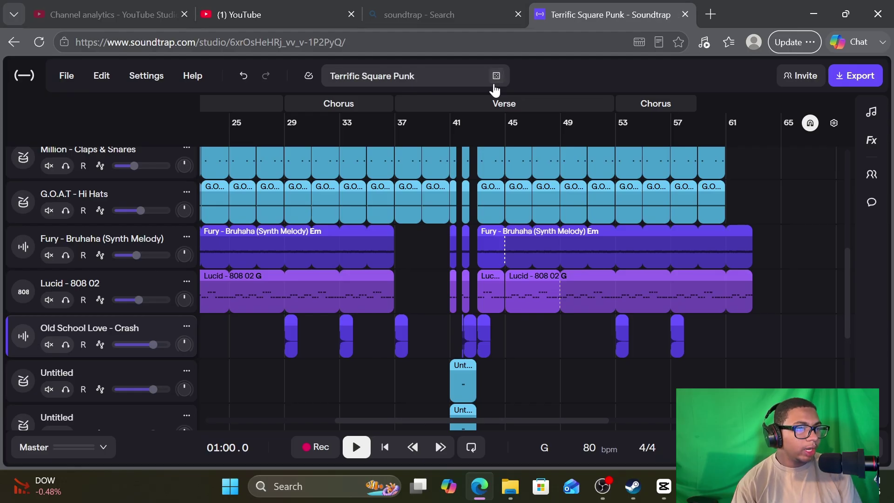
left_click(495, 84)
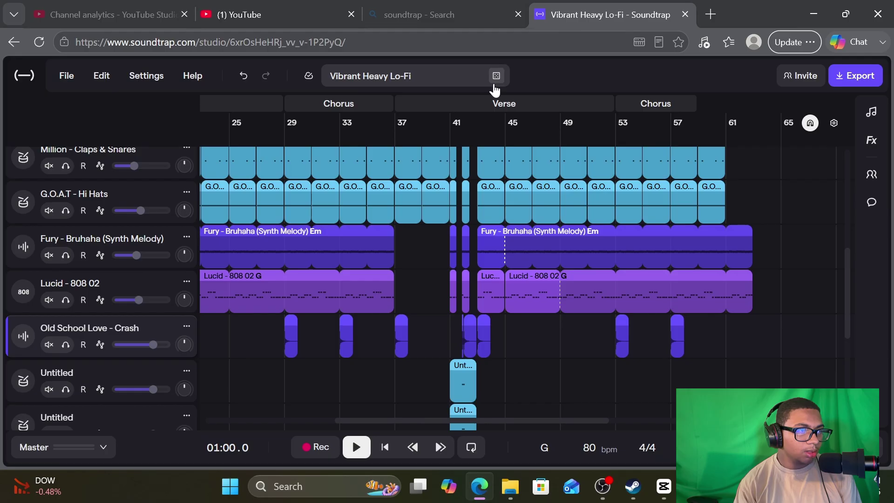
left_click(495, 85)
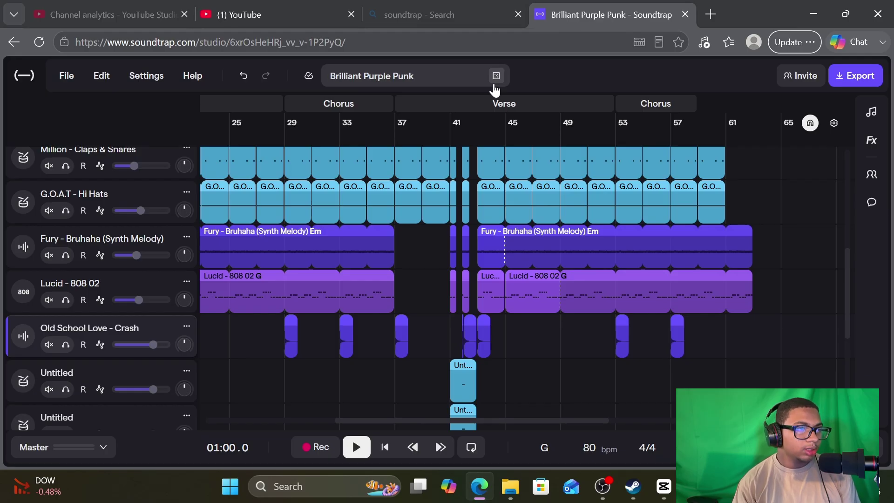
left_click(495, 90)
left_click(496, 90)
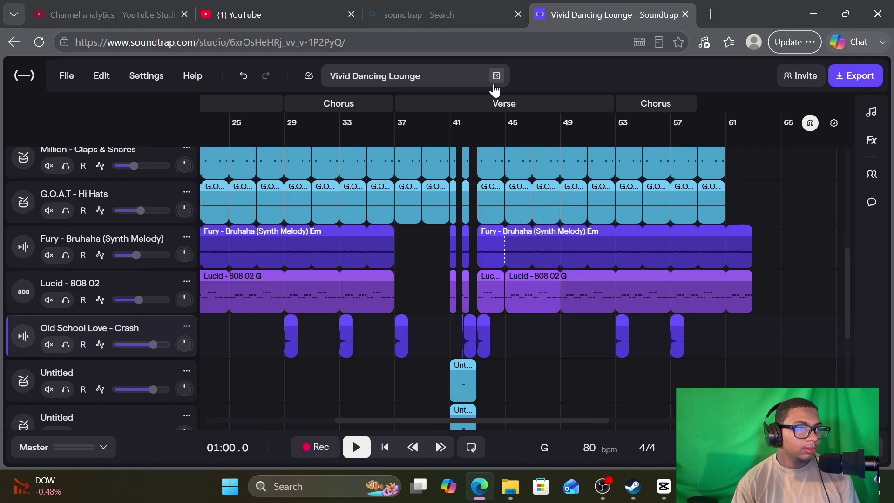
Try the custom song title beAT2 and clear the title field
left_click(404, 76)
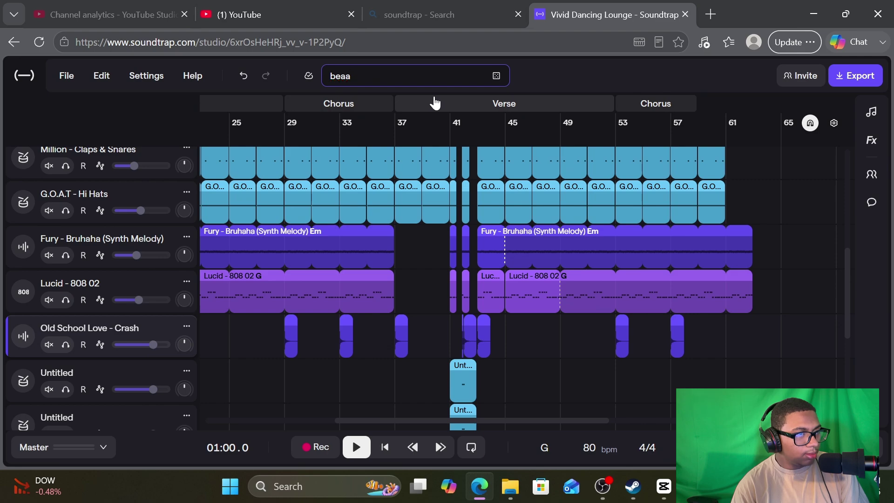
key("BackSpace")
key("BackSpace")
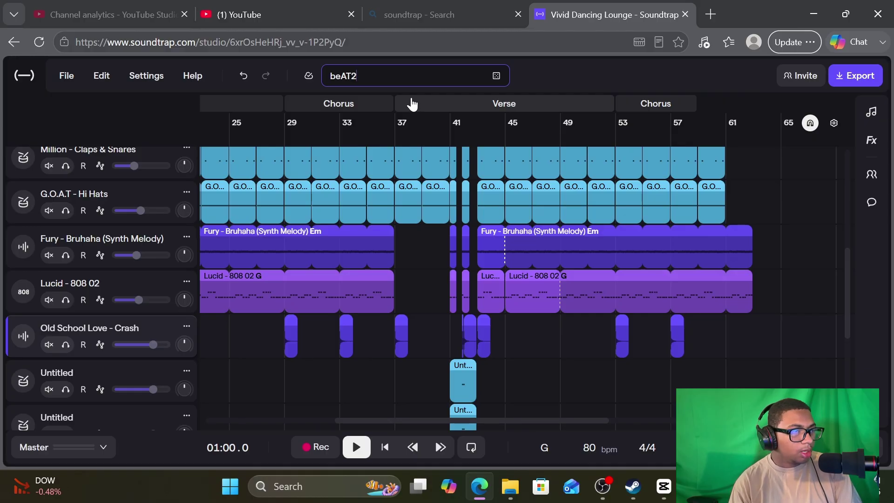
key("BackSpace")
key("BackSpace")
key("BackSpace")
key("BackSpace")
key("BackSpace")
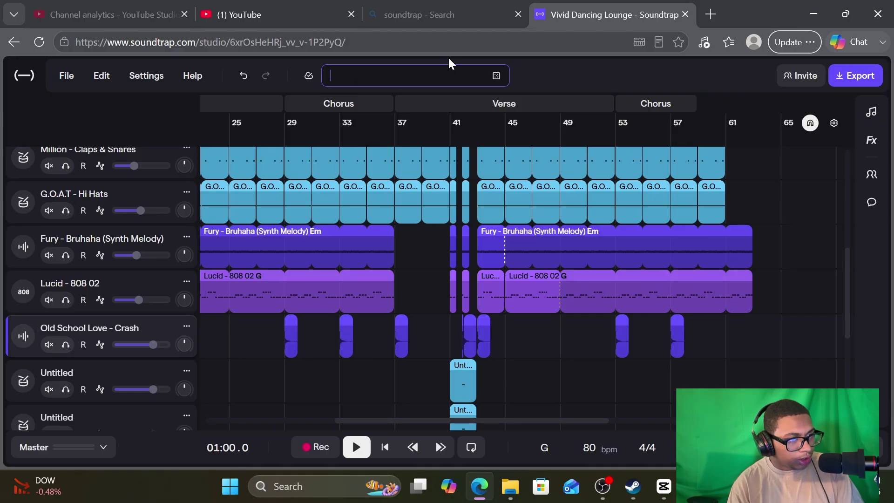
Generate new random titles for the song until it is named Brilliant Soft Trap
left_click(493, 78)
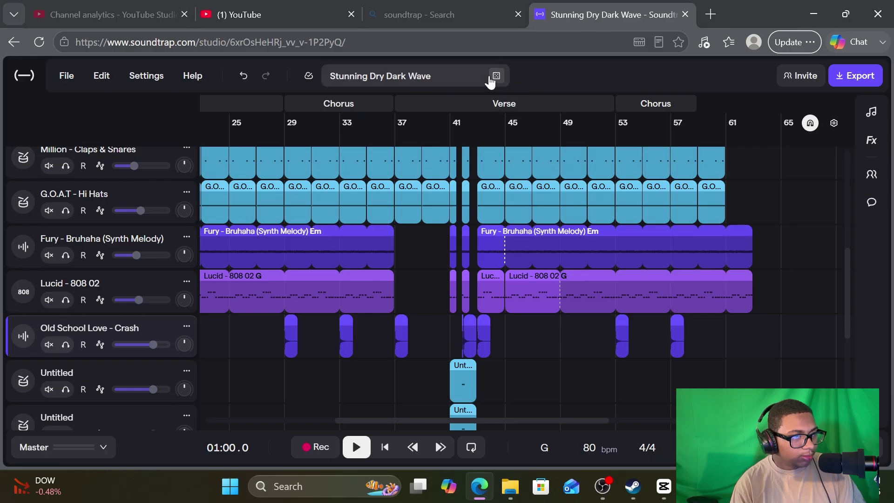
left_click(492, 79)
left_click(491, 78)
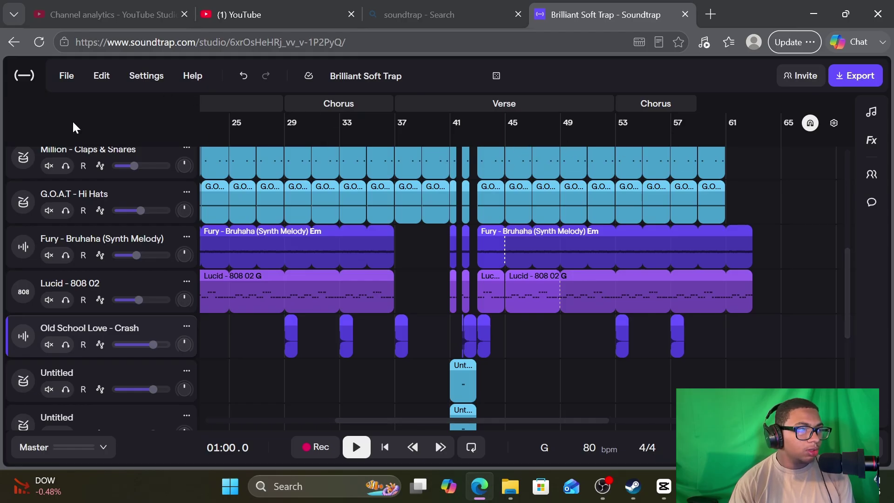
Leave the studio for the Projects page and find the Brilliant Soft Trap project in the project list
left_click(33, 87)
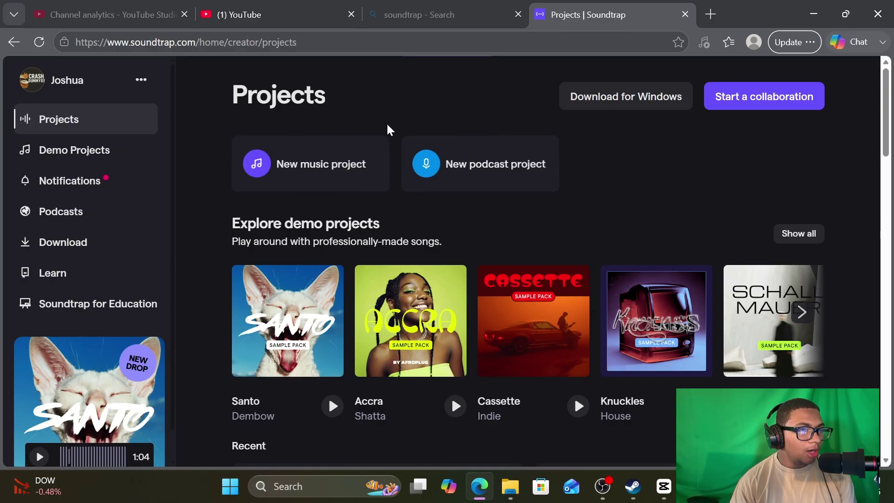
scroll(430, 188, "down", 2)
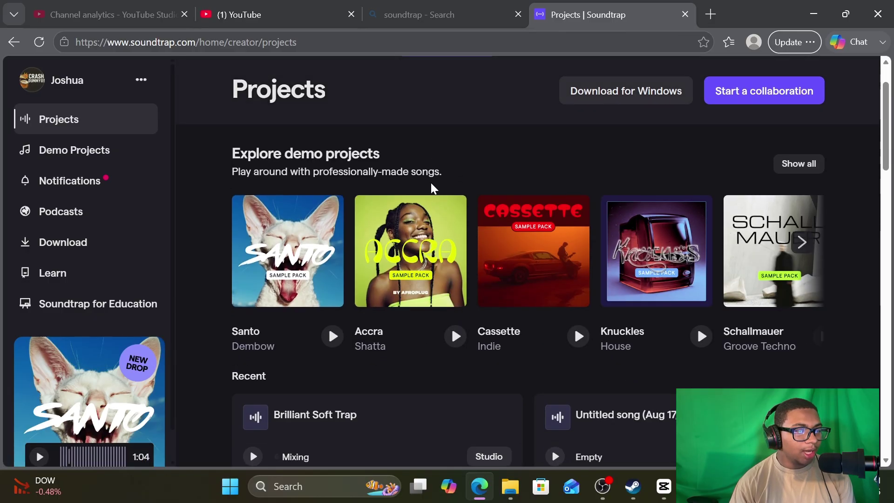
scroll(409, 242, "down", 2)
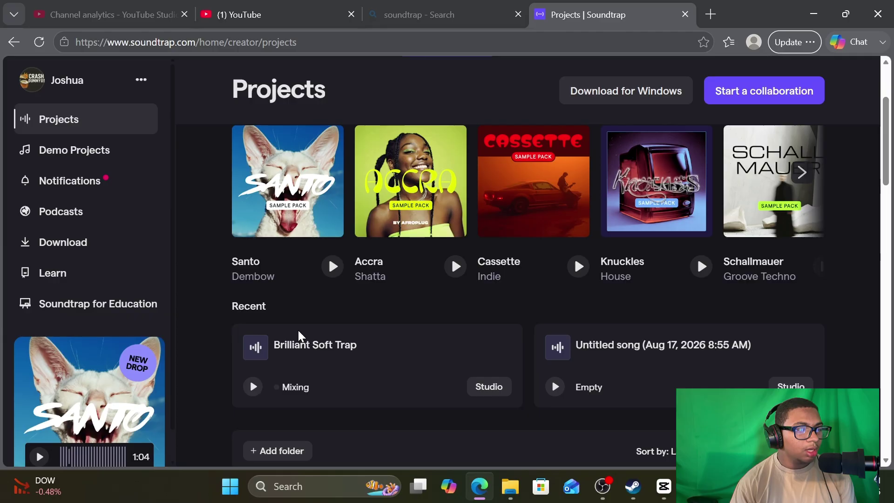
scroll(313, 314, "down", 5)
scroll(312, 313, "up", 3)
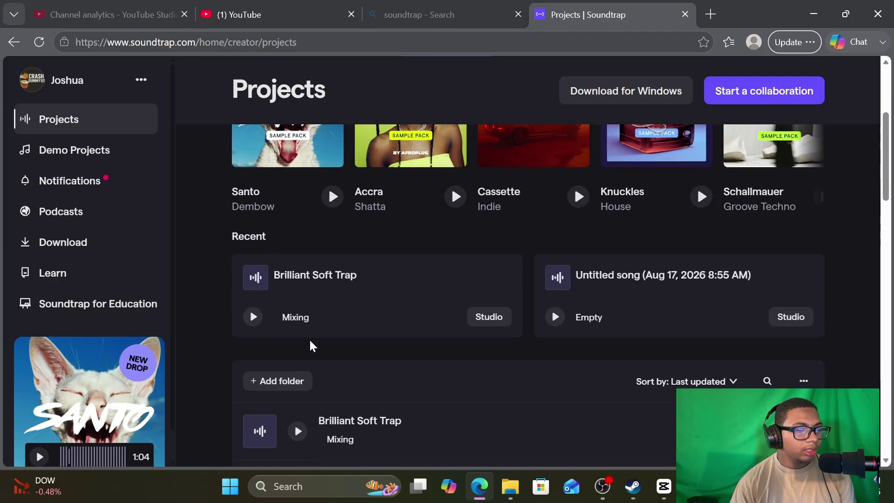